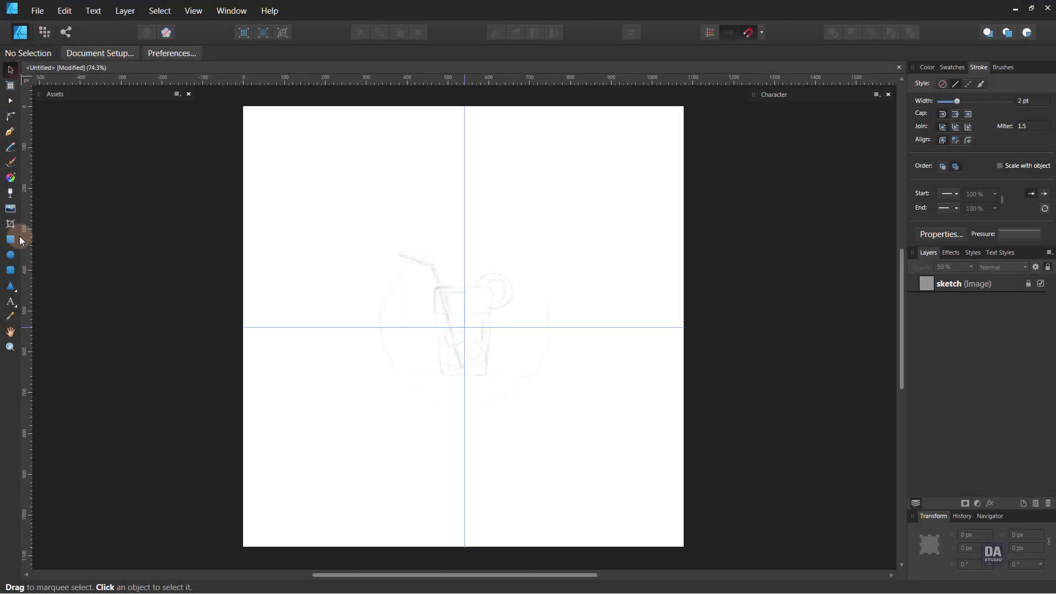
Step: Zoom in and draw a tall rectangle from the glass top over the sketch's left half
{"action": "left_click", "coordinate": [11, 239]}
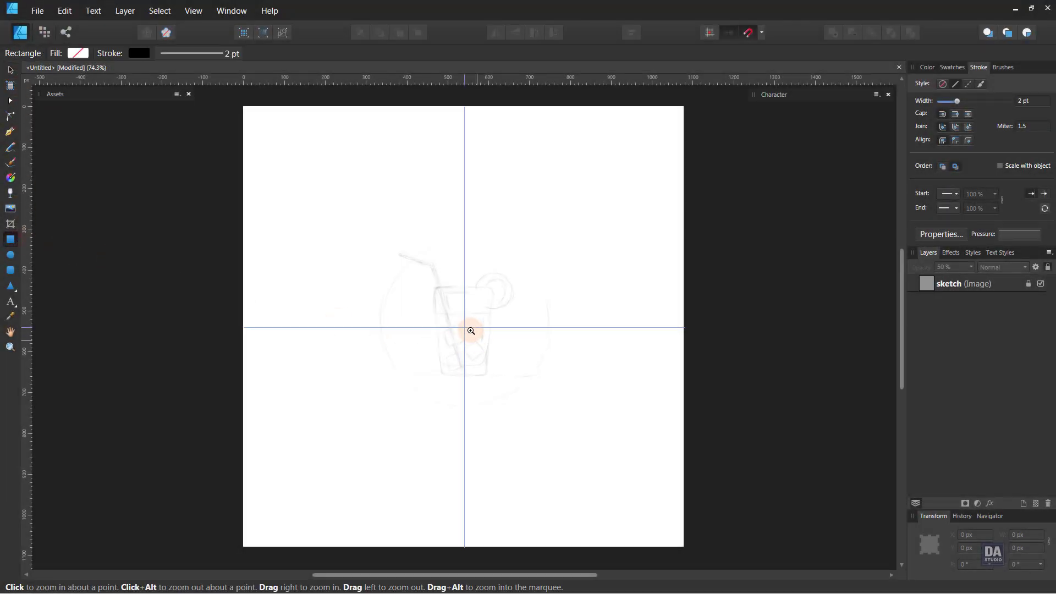
{"action": "left_click_drag", "start_coordinate": [470, 329], "coordinate": [757, 381]}
{"action": "left_click_drag", "start_coordinate": [492, 299], "coordinate": [507, 299]}
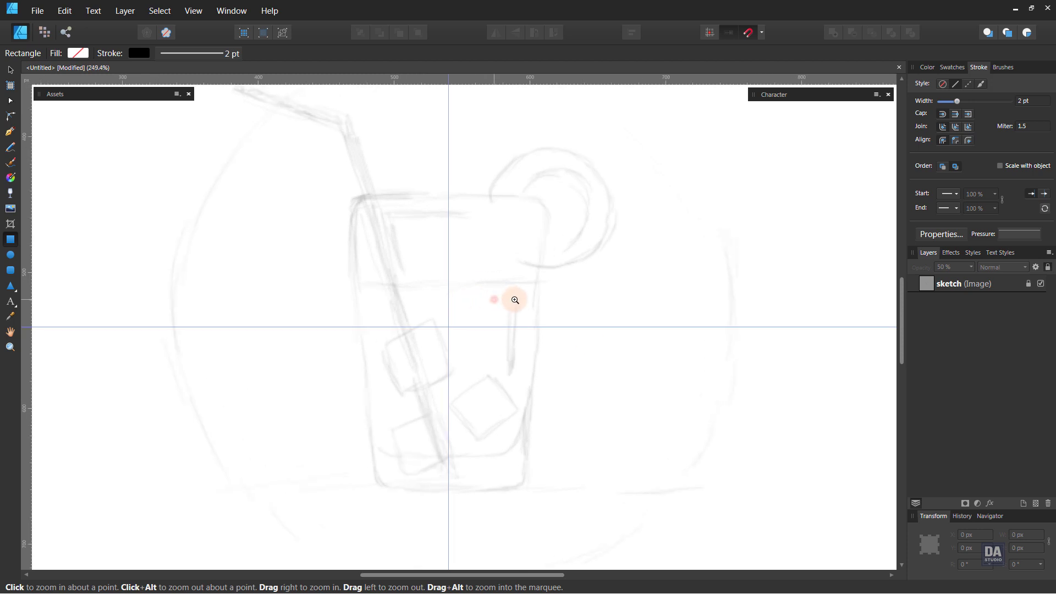
{"action": "left_click_drag", "start_coordinate": [447, 194], "coordinate": [343, 494]}
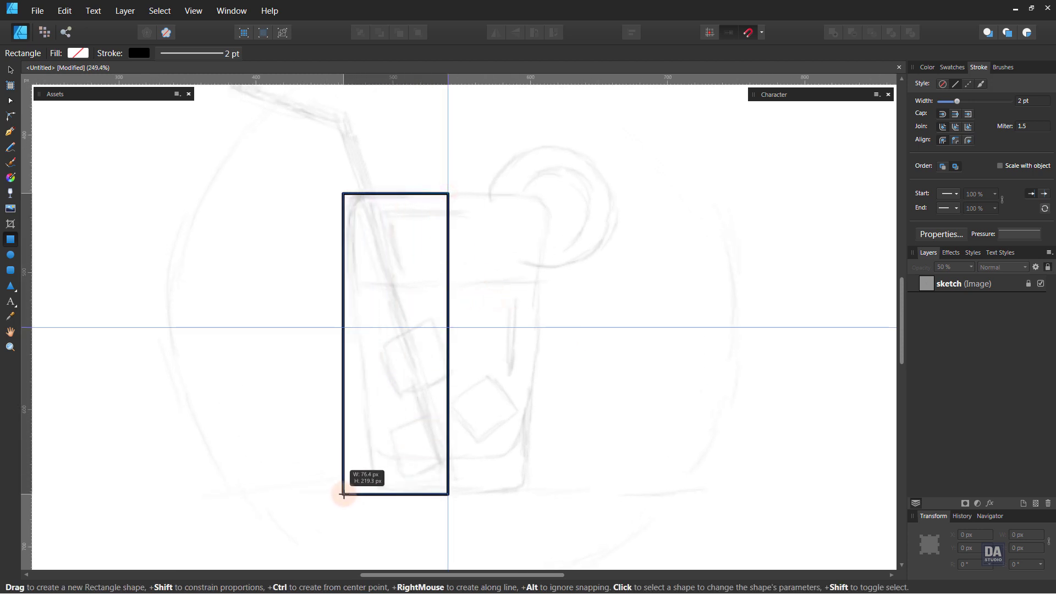
{"action": "left_click_drag", "start_coordinate": [343, 494], "coordinate": [343, 493]}
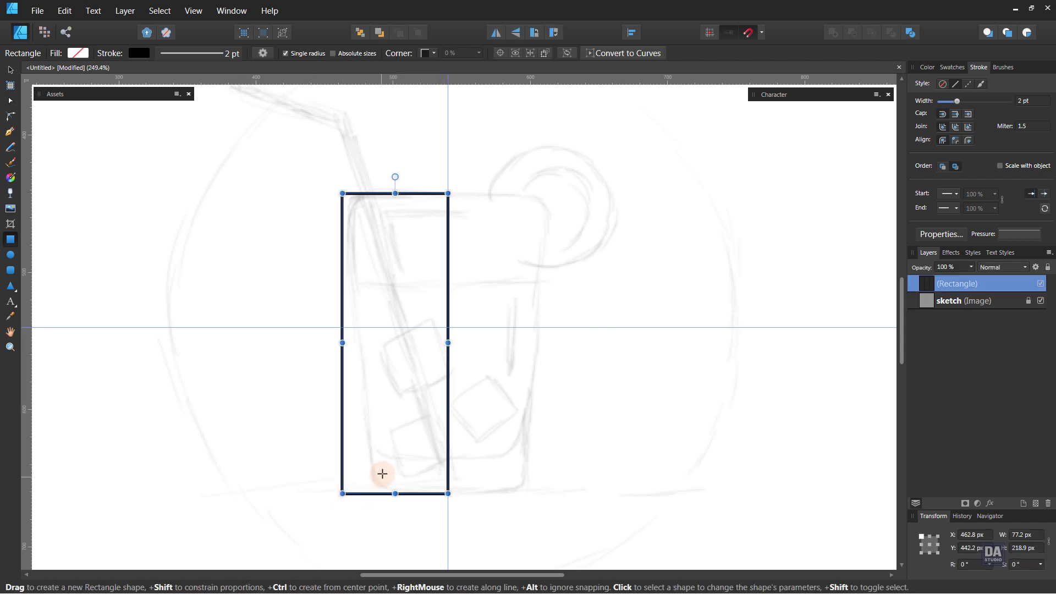
Step: Convert the rectangle to curves and slant its left edge inward toward the bottom
{"action": "left_click", "coordinate": [624, 54]}
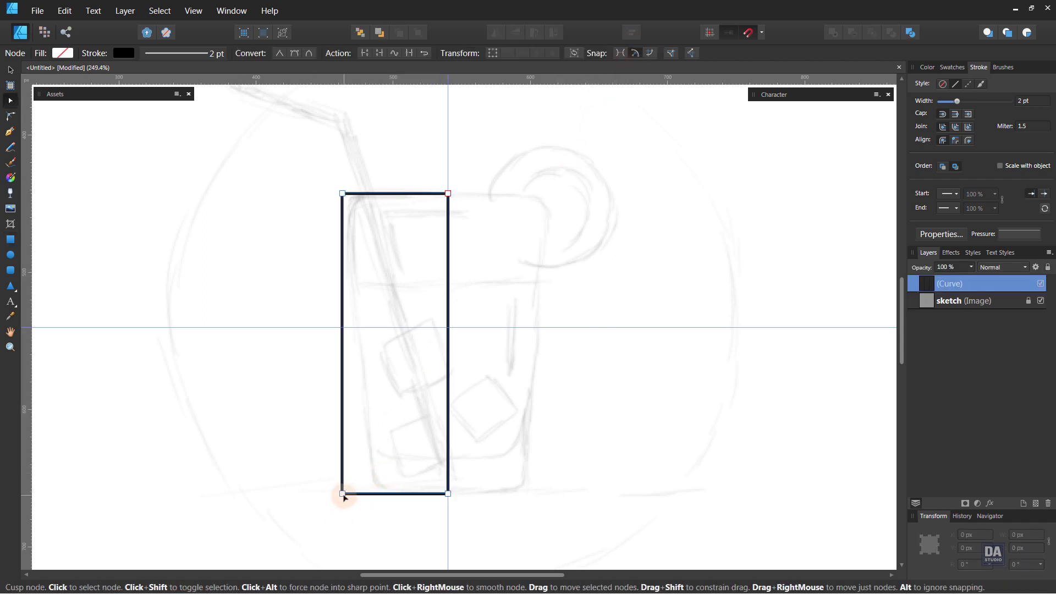
{"action": "left_click_drag", "start_coordinate": [356, 497], "coordinate": [371, 495]}
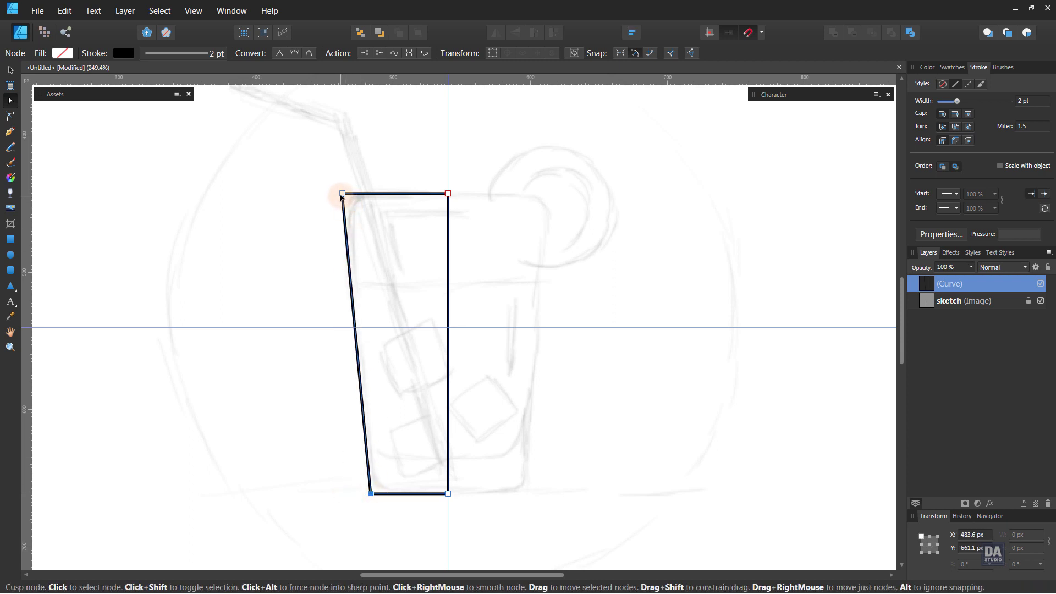
{"action": "left_click_drag", "start_coordinate": [342, 194], "coordinate": [339, 193]}
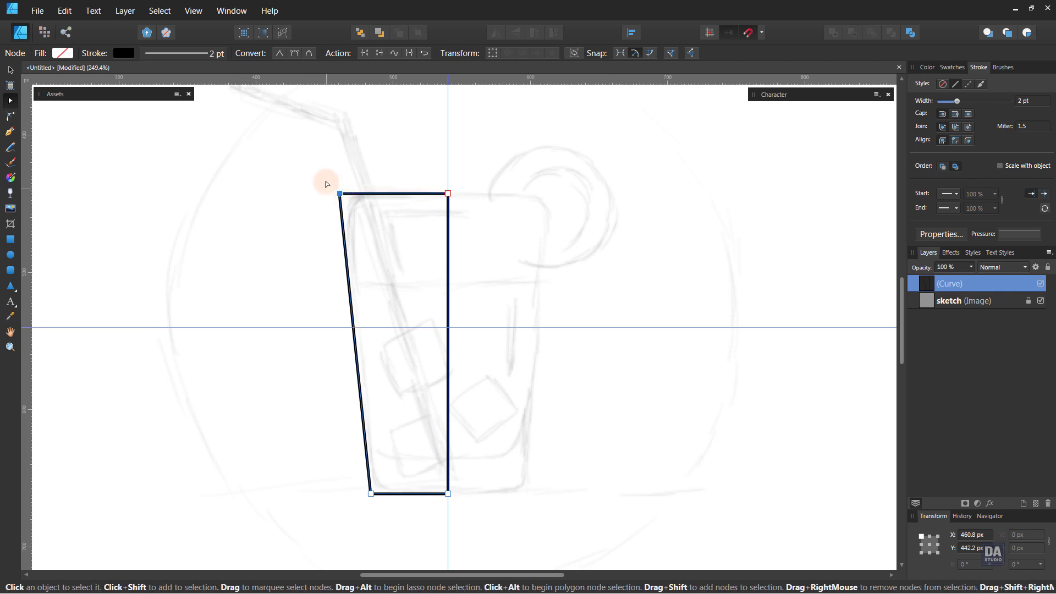
{"action": "left_click_drag", "start_coordinate": [327, 185], "coordinate": [389, 508]}
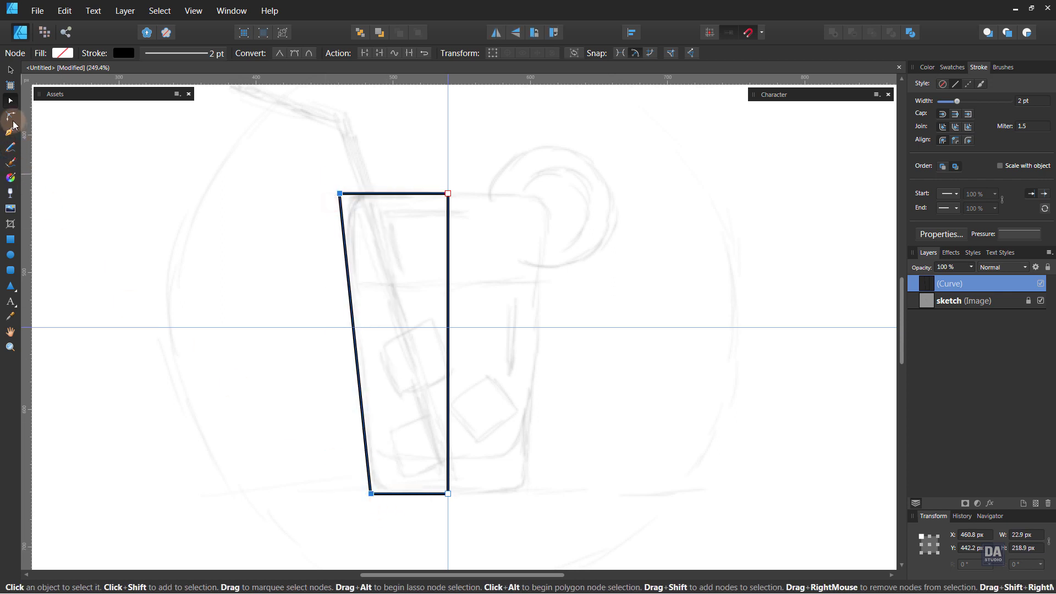
Step: Round the top-left and bottom-left corners of the glass half with the Corner Tool
{"action": "left_click", "coordinate": [11, 117]}
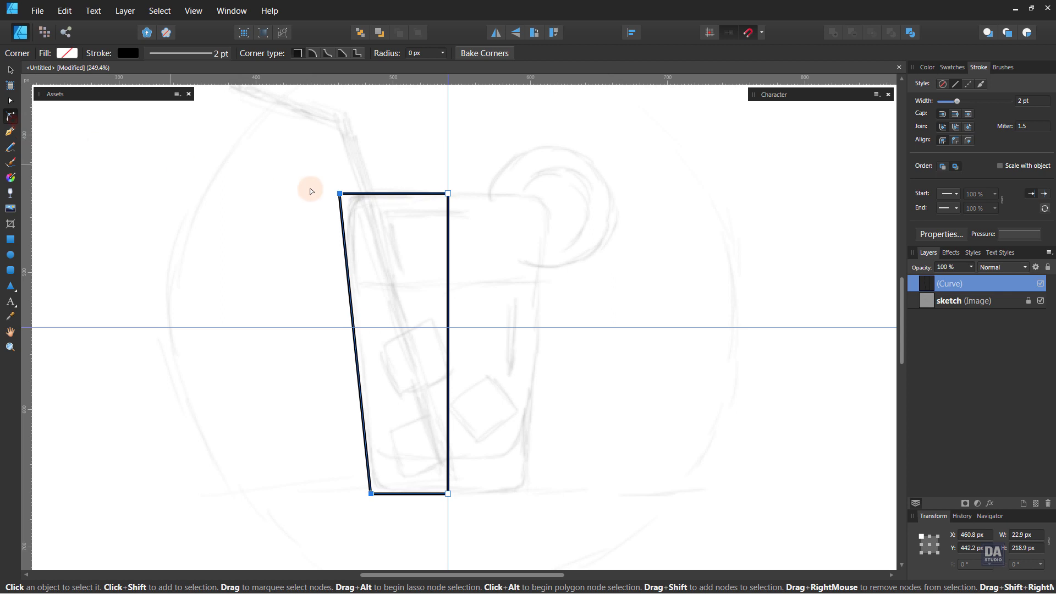
{"action": "left_click_drag", "start_coordinate": [341, 195], "coordinate": [371, 220]}
{"action": "left_click", "coordinate": [341, 194], "text": "ctrl"}
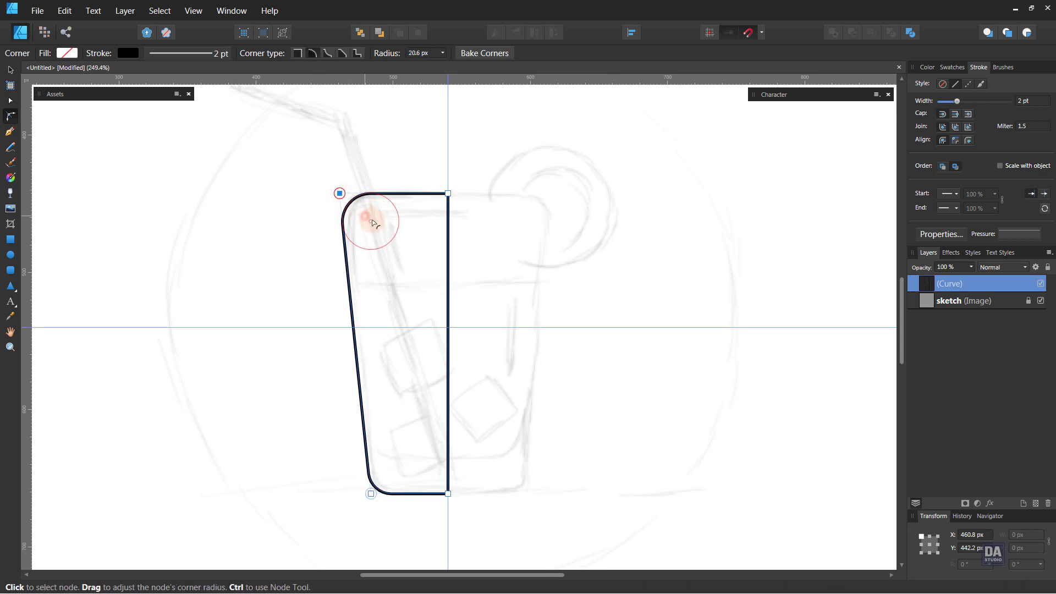
{"action": "left_click", "coordinate": [517, 268]}
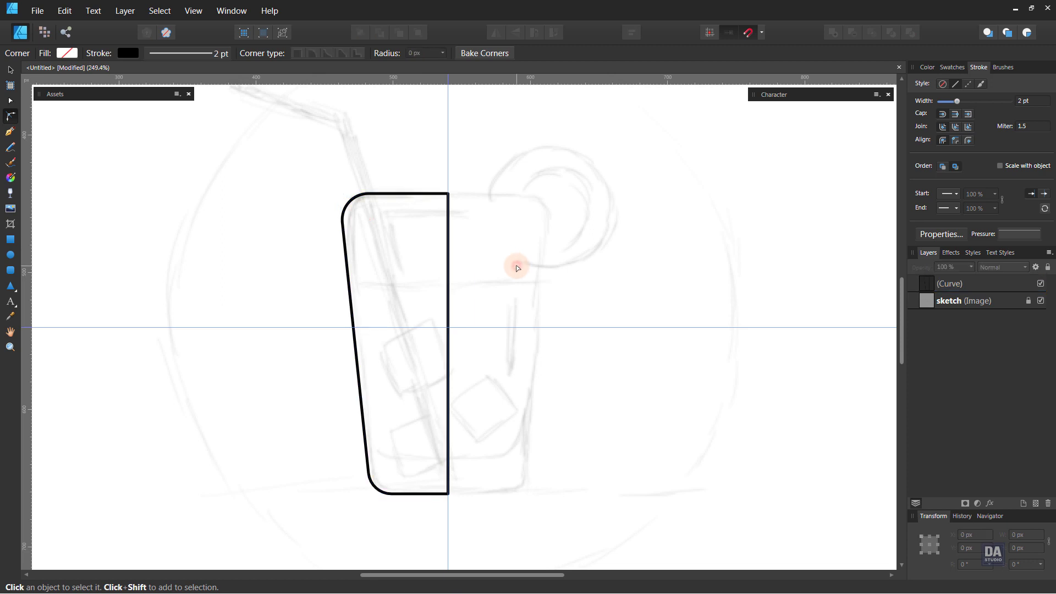
Step: Duplicate the glass half, flip it horizontally, and move it right as the right half
{"action": "key", "text": "v"}
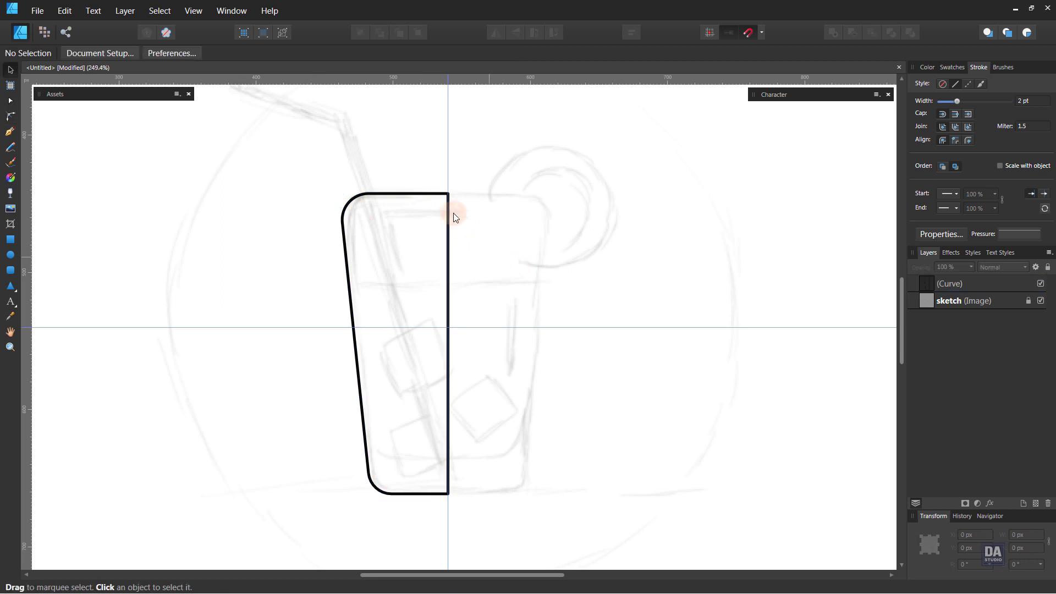
{"action": "left_click", "coordinate": [433, 195]}
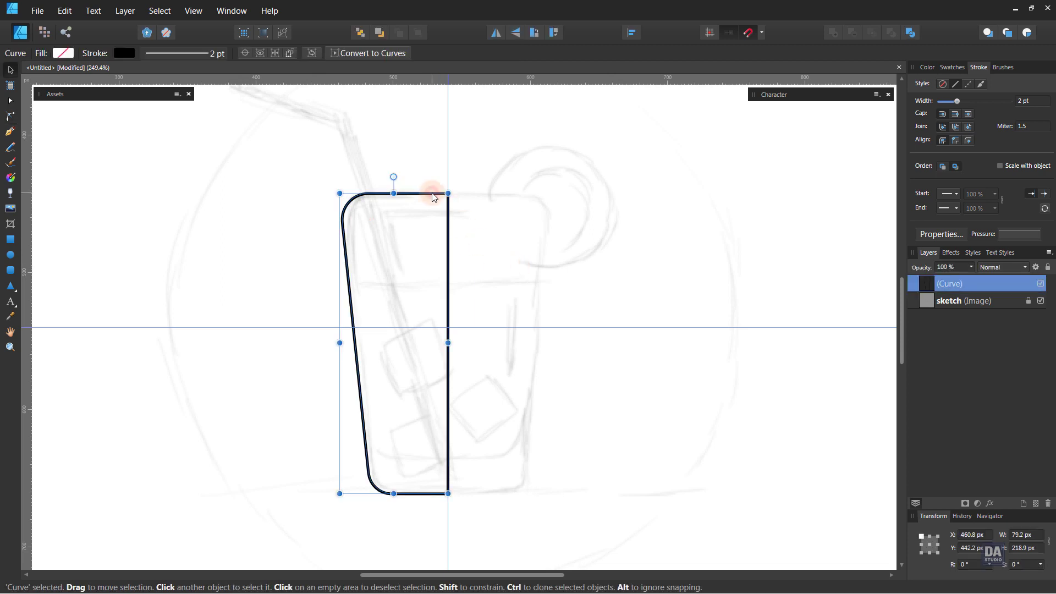
{"action": "right_click", "coordinate": [1011, 287]}
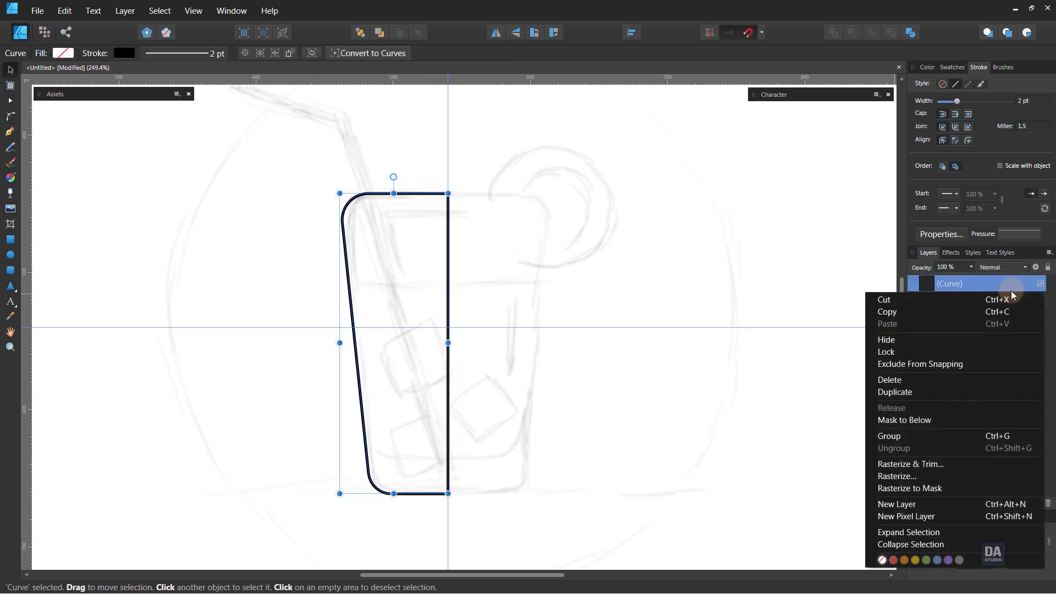
{"action": "left_click", "coordinate": [970, 391]}
{"action": "left_click", "coordinate": [494, 33]}
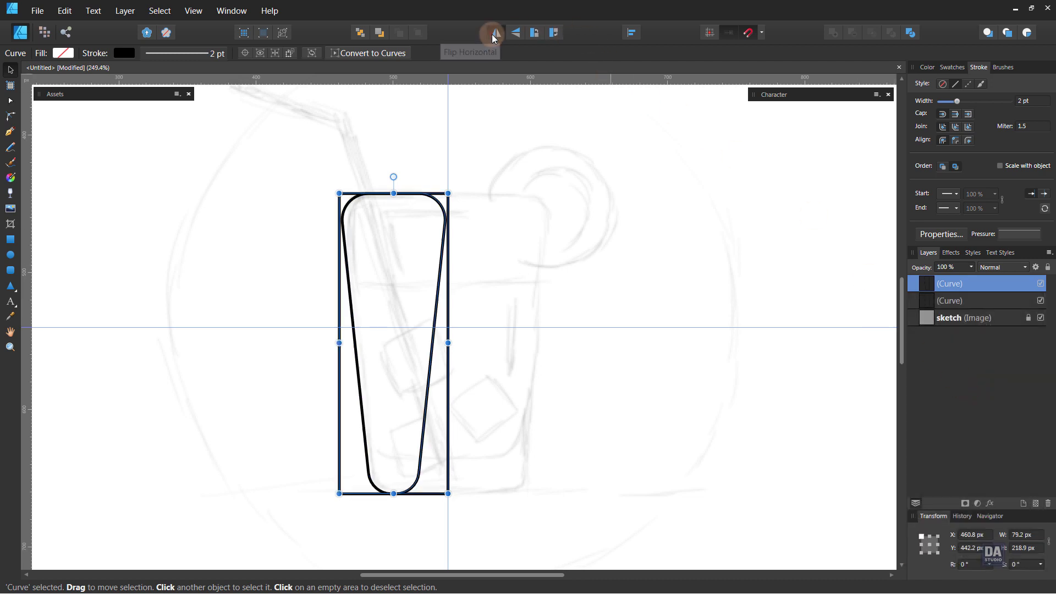
{"action": "left_click_drag", "start_coordinate": [435, 294], "coordinate": [543, 294]}
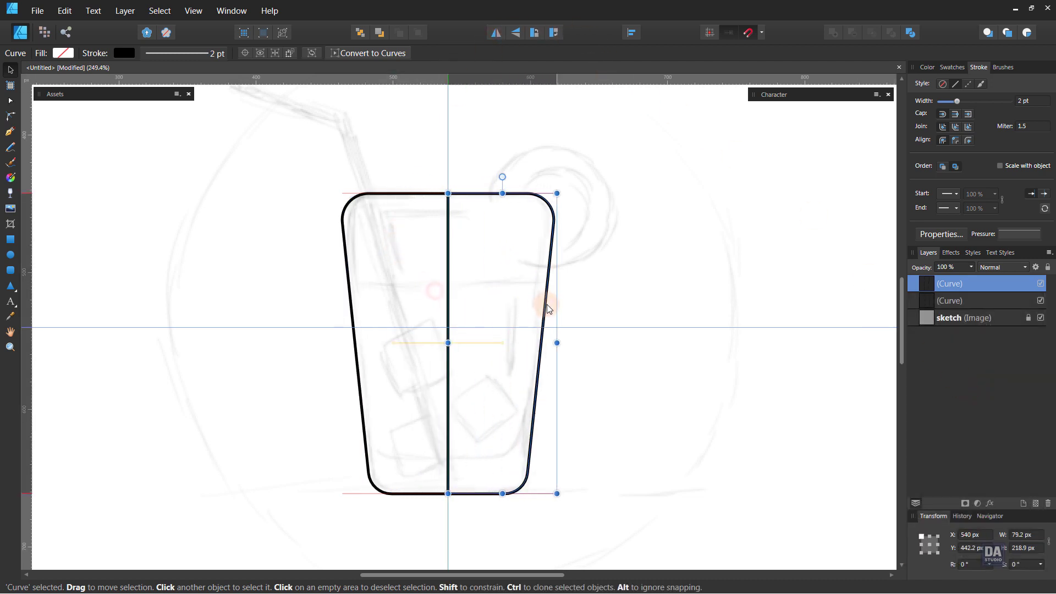
Step: Select both halves, swap their fill and stroke, and merge them with Add
{"action": "left_click", "coordinate": [348, 282], "text": "shift"}
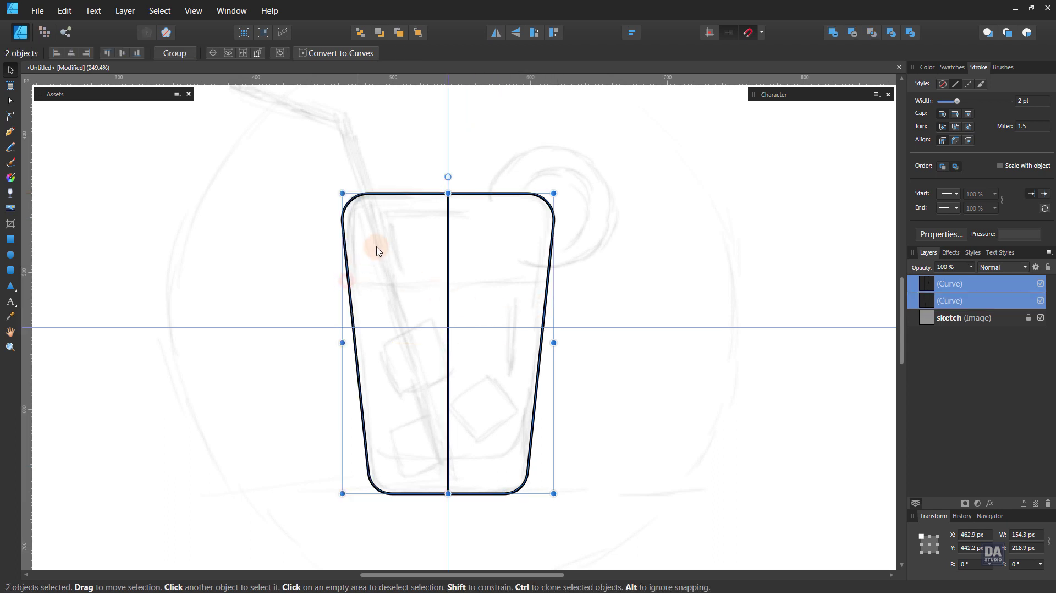
{"action": "left_click", "coordinate": [950, 67]}
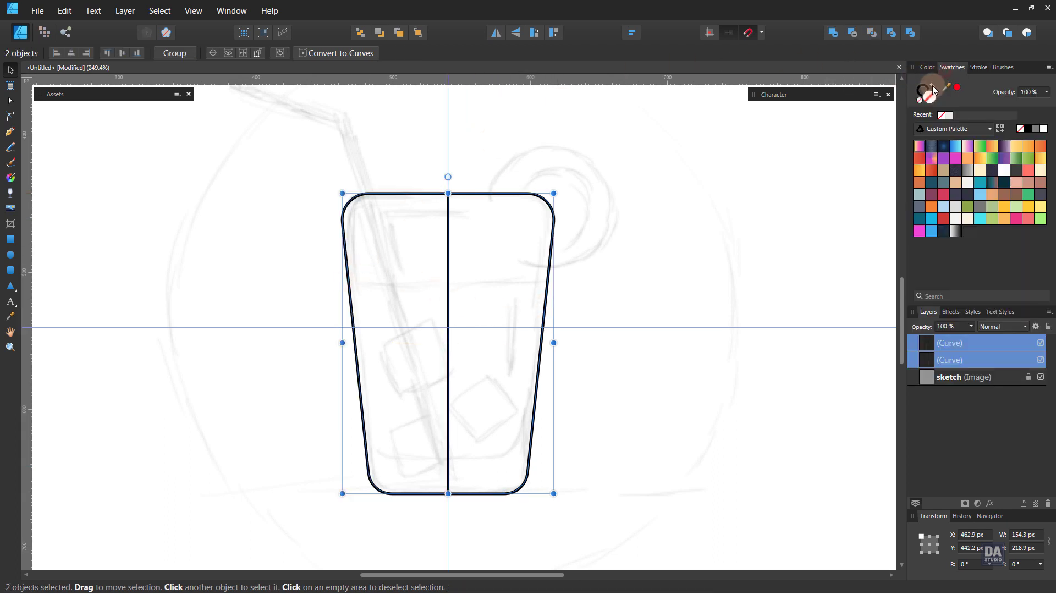
{"action": "left_click", "coordinate": [932, 85]}
{"action": "left_click", "coordinate": [834, 33]}
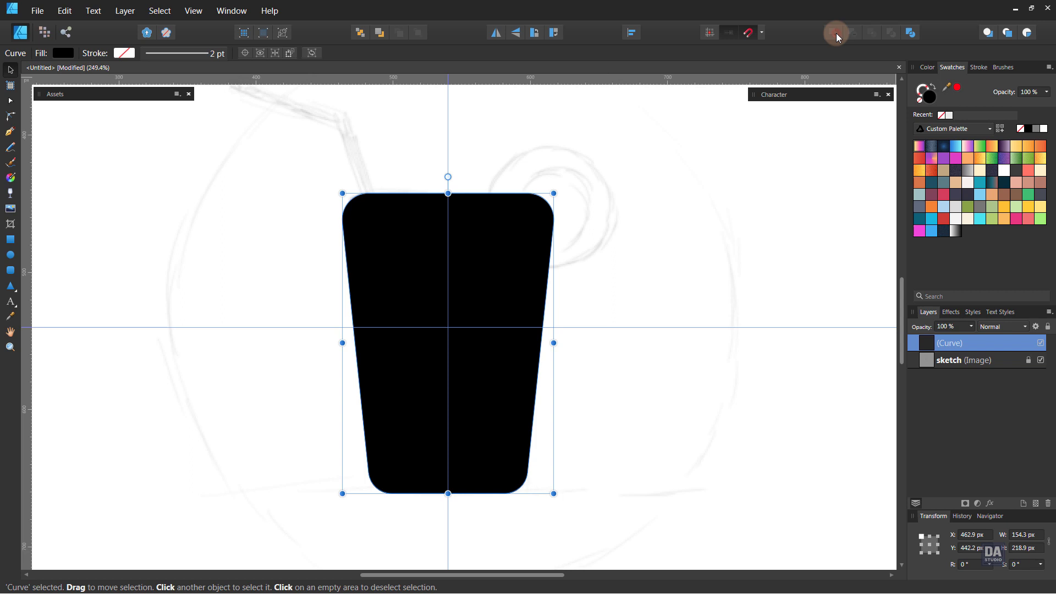
Step: Restore the merged glass to a black outline and zoom out to frame it
{"action": "left_click", "coordinate": [815, 159]}
{"action": "left_click_drag", "start_coordinate": [497, 286], "coordinate": [595, 292]}
{"action": "key", "text": "ctrl+z"}
{"action": "left_click", "coordinate": [931, 94]}
{"action": "left_click", "coordinate": [938, 91]}
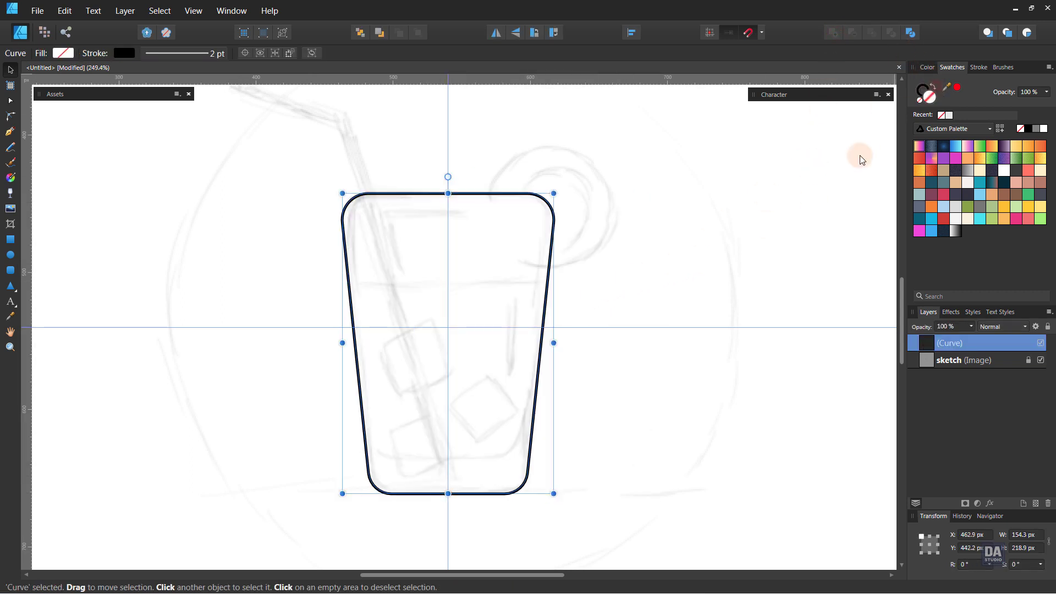
{"action": "left_click", "coordinate": [716, 239]}
{"action": "key", "text": "z"}
{"action": "mouse_move", "coordinate": [601, 269]}
{"action": "left_mouse_down"}
{"action": "mouse_move", "coordinate": [447, 222]}
{"action": "mouse_move", "coordinate": [462, 221]}
{"action": "left_mouse_up"}
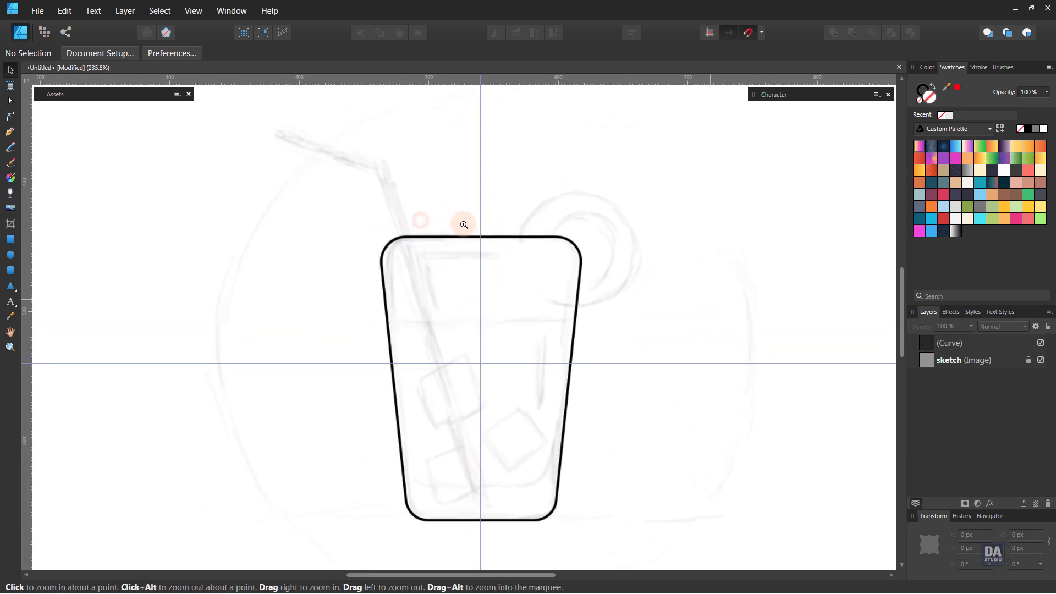
Step: Draw a bent straw path from the glass bottom up past the rim to an angled top
{"action": "left_click", "coordinate": [10, 132]}
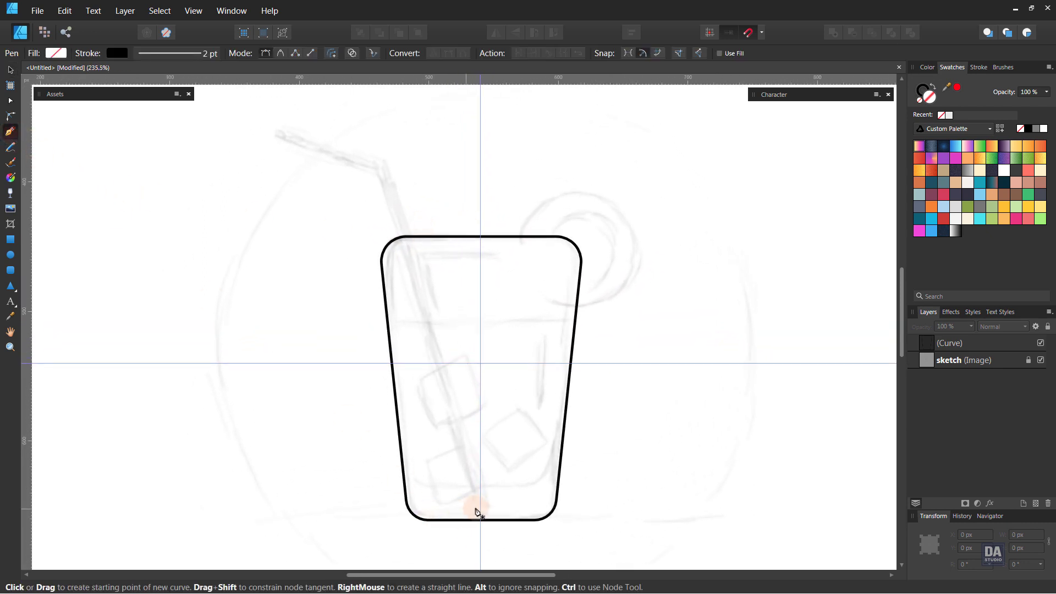
{"action": "left_click", "coordinate": [480, 505]}
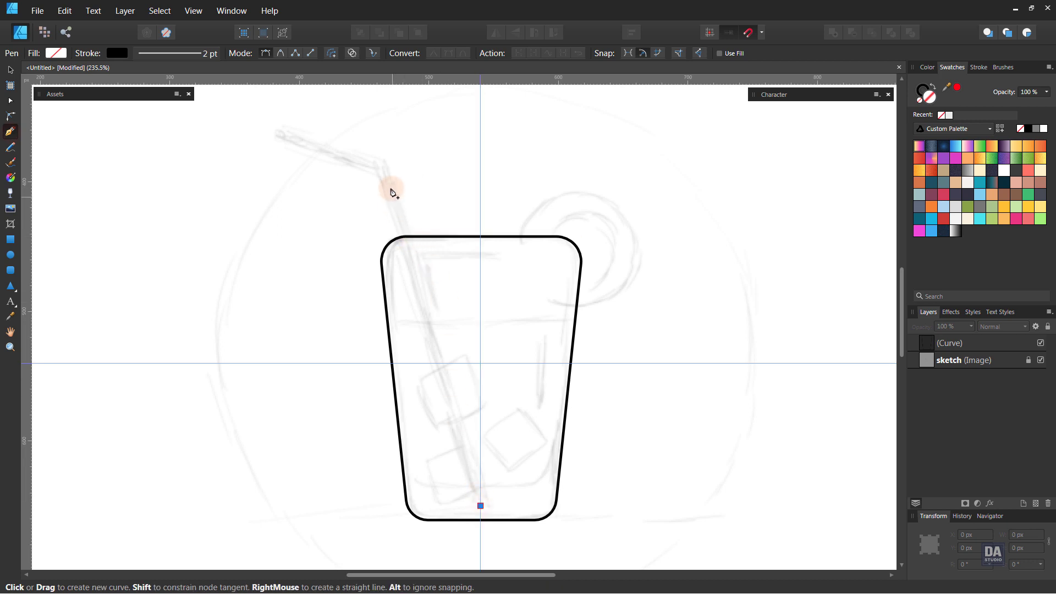
{"action": "left_click", "coordinate": [381, 166]}
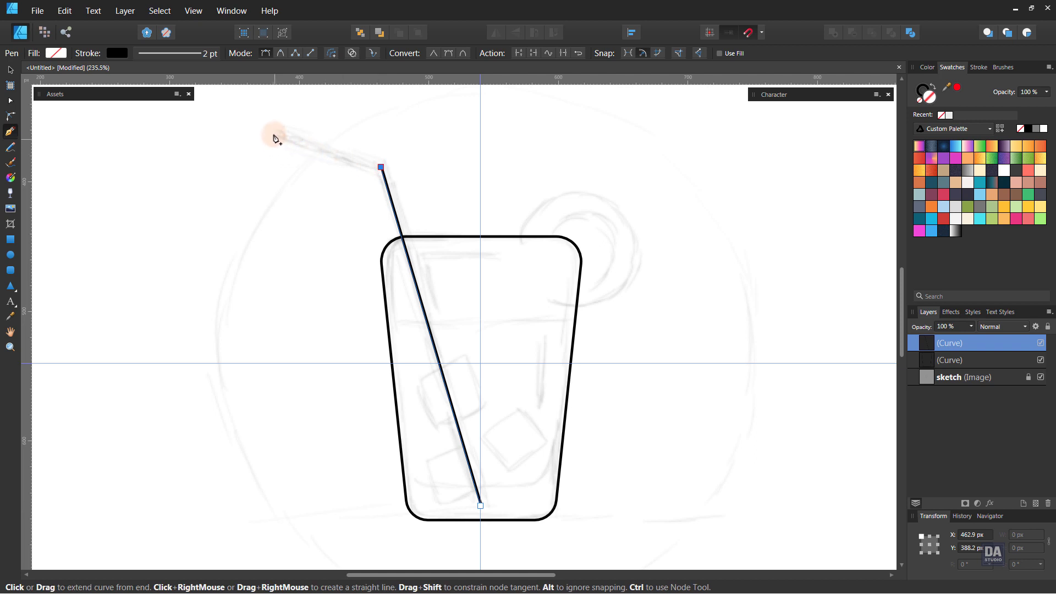
{"action": "left_click", "coordinate": [279, 134]}
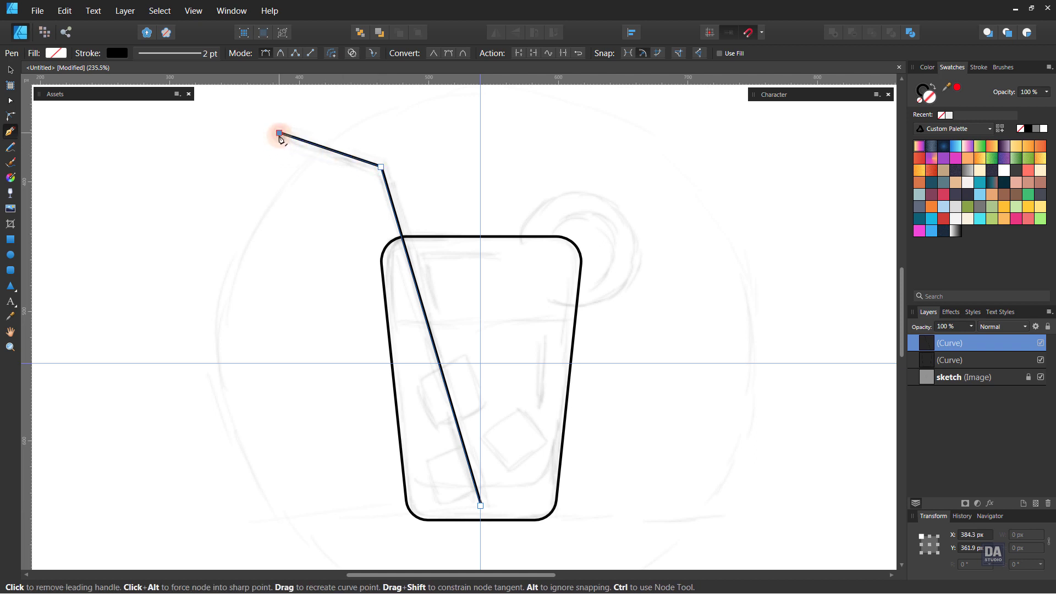
{"action": "left_click", "coordinate": [481, 505]}
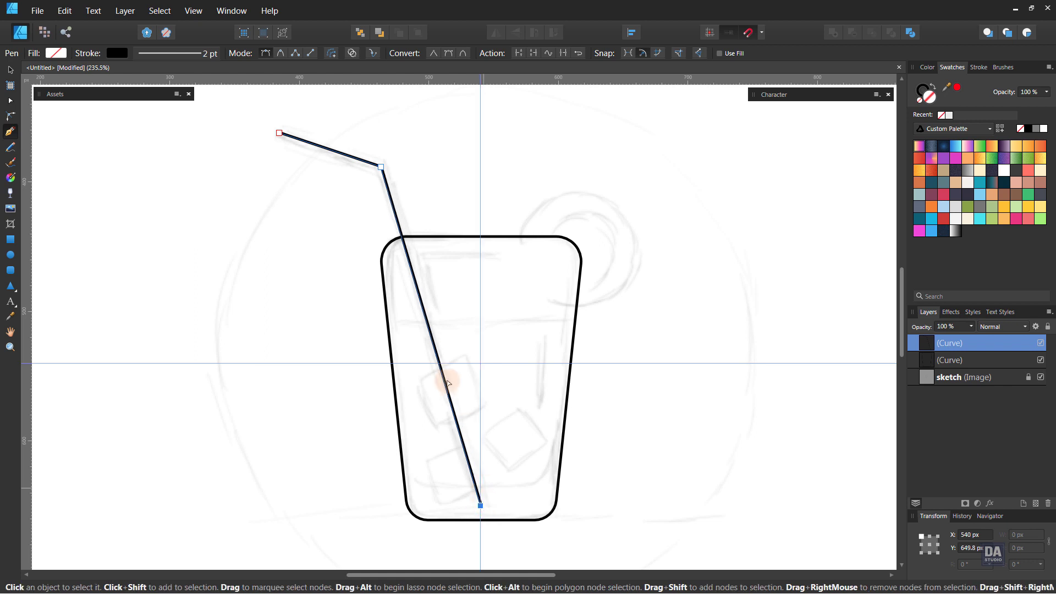
{"action": "left_click_drag", "start_coordinate": [381, 167], "coordinate": [381, 166]}
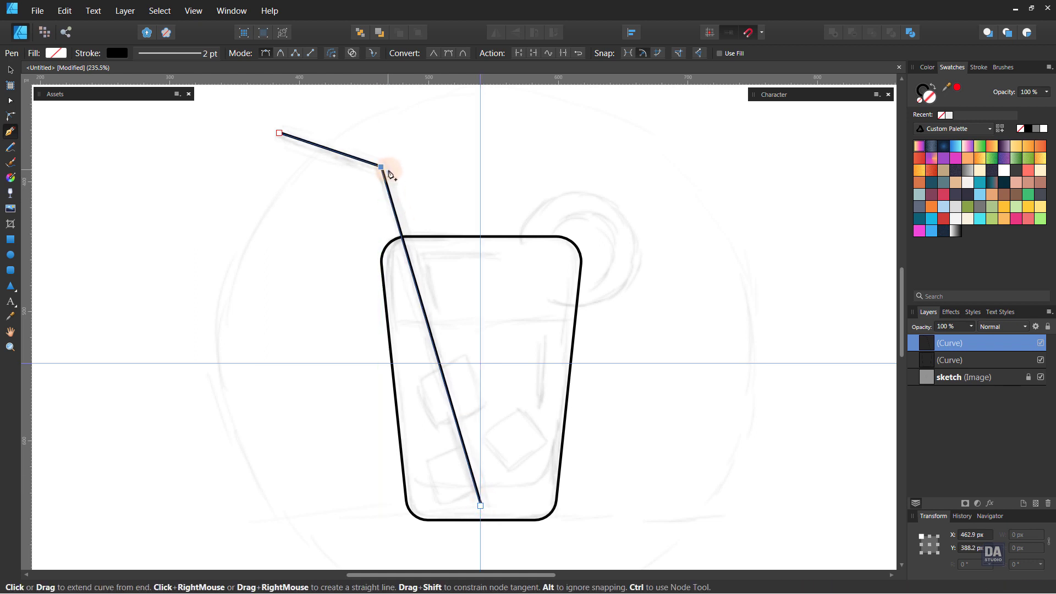
Step: Set the straw's stroke width to 12 pt
{"action": "key", "text": "v"}
{"action": "left_click", "coordinate": [979, 66]}
{"action": "scroll", "coordinate": [1029, 104], "scroll_direction": "up", "scroll_amount": 2}
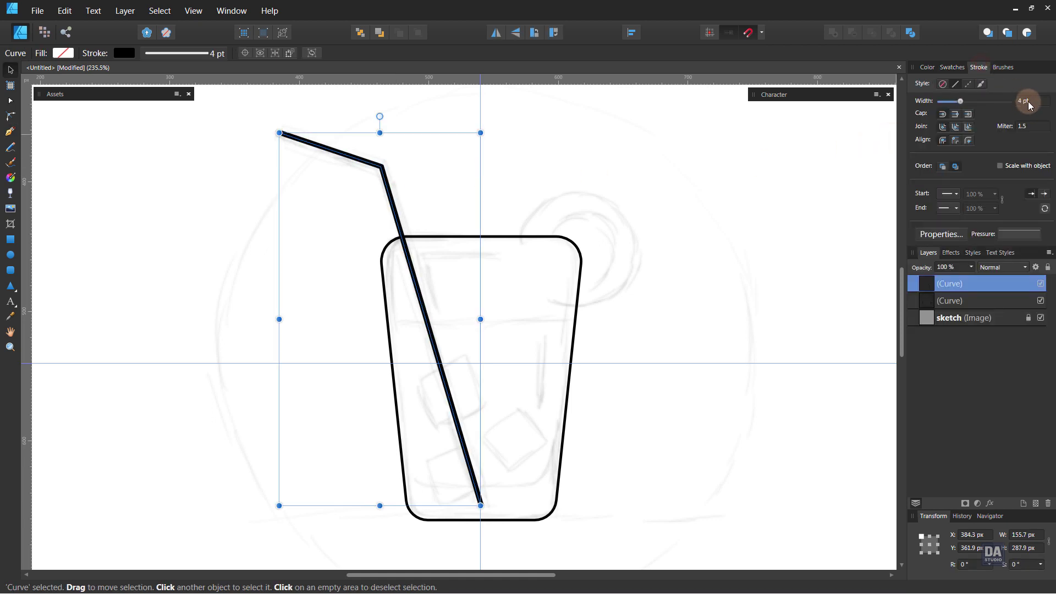
{"action": "scroll", "coordinate": [1029, 105], "scroll_direction": "up", "scroll_amount": 2}
{"action": "scroll", "coordinate": [1029, 104], "scroll_direction": "up", "scroll_amount": 2}
{"action": "scroll", "coordinate": [1030, 105], "scroll_direction": "up", "scroll_amount": 2}
{"action": "scroll", "coordinate": [1029, 104], "scroll_direction": "up", "scroll_amount": 1}
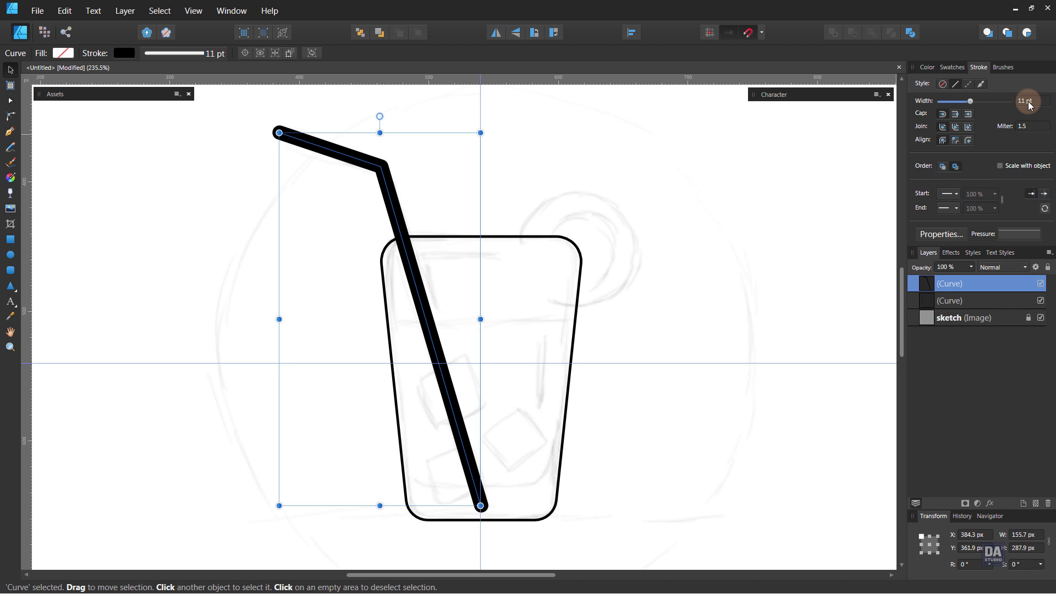
{"action": "scroll", "coordinate": [1028, 102], "scroll_direction": "up", "scroll_amount": 1}
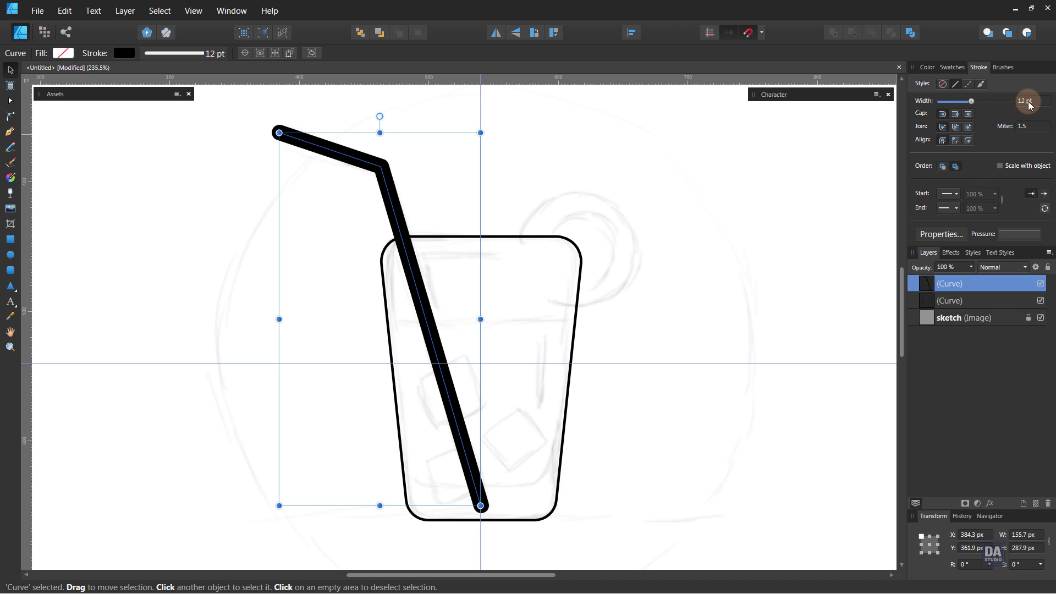
{"action": "left_click", "coordinate": [782, 195]}
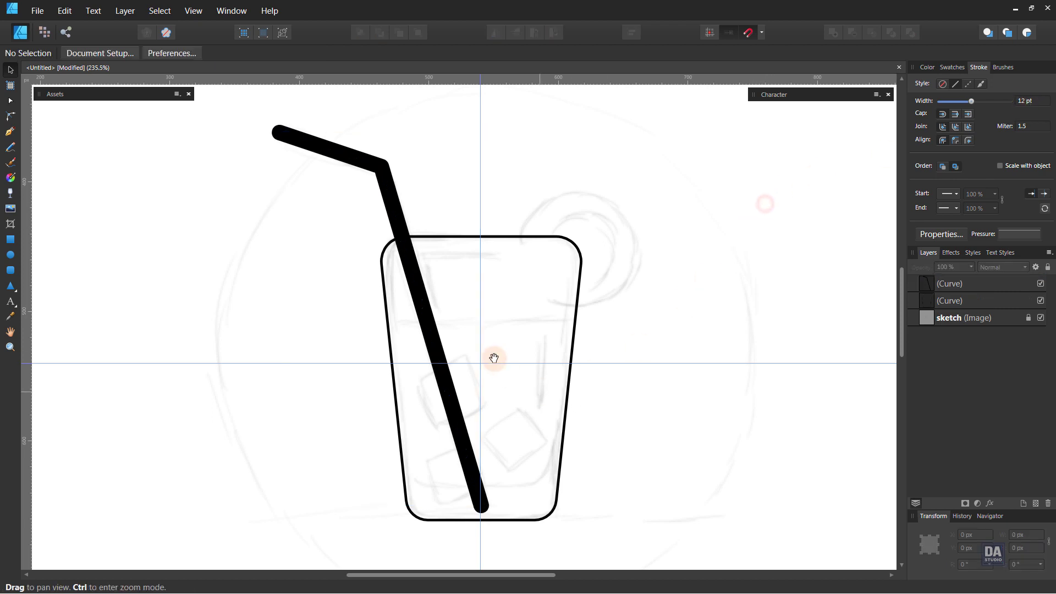
Step: Draw a solid-filled, unstroked rectangle over the lower half of the glass
{"action": "mouse_move", "coordinate": [495, 341]}
{"action": "left_mouse_down"}
{"action": "mouse_move", "coordinate": [535, 344]}
{"action": "mouse_move", "coordinate": [518, 375]}
{"action": "mouse_move", "coordinate": [489, 333]}
{"action": "left_mouse_up"}
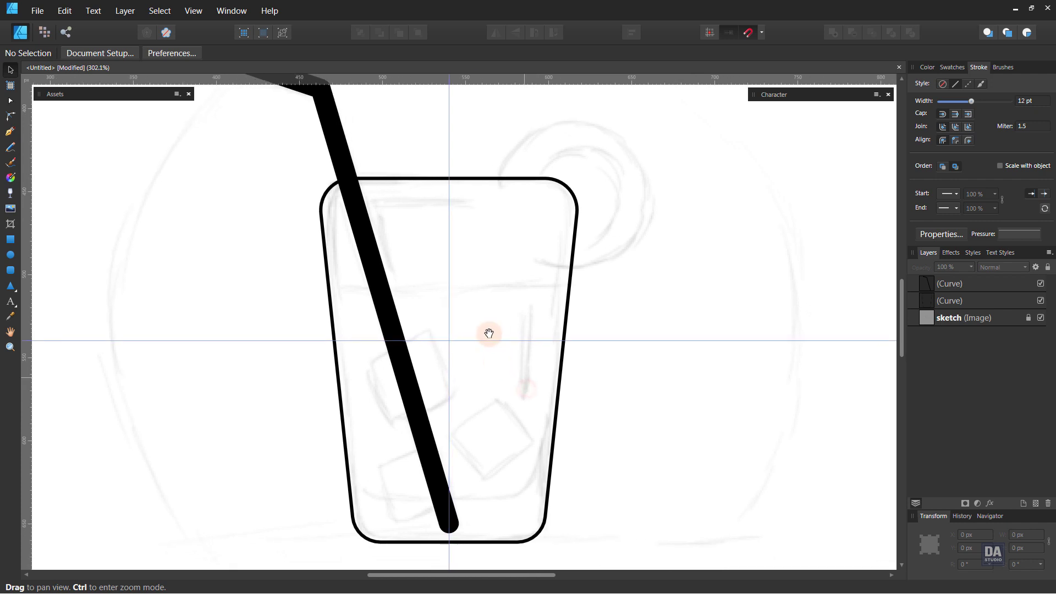
{"action": "left_click_drag", "start_coordinate": [480, 377], "coordinate": [471, 363]}
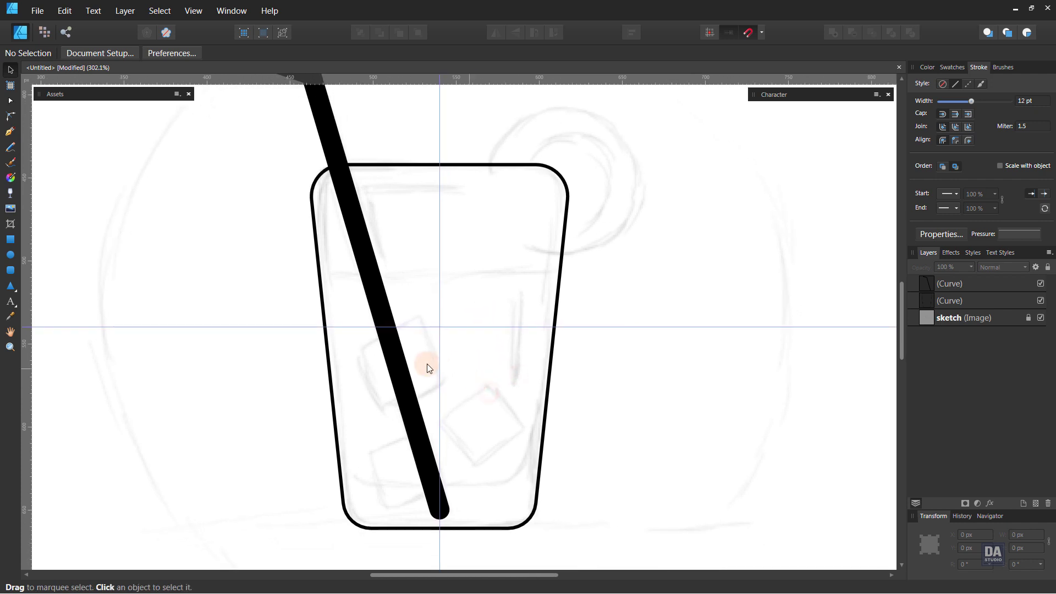
{"action": "left_click", "coordinate": [10, 239]}
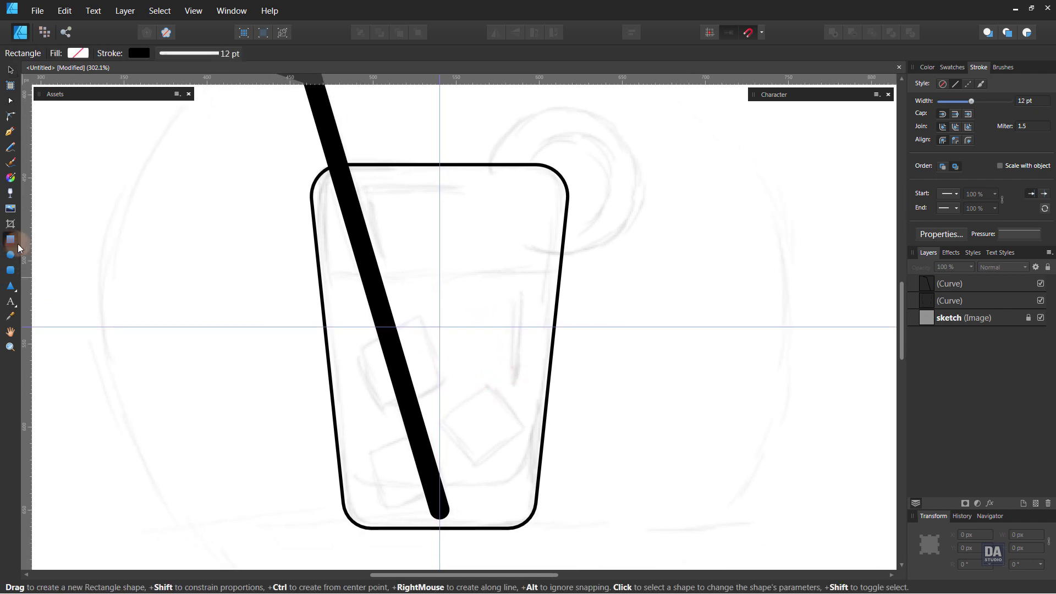
{"action": "left_click_drag", "start_coordinate": [309, 274], "coordinate": [562, 550]}
{"action": "left_click", "coordinate": [951, 68]}
{"action": "left_click", "coordinate": [934, 86]}
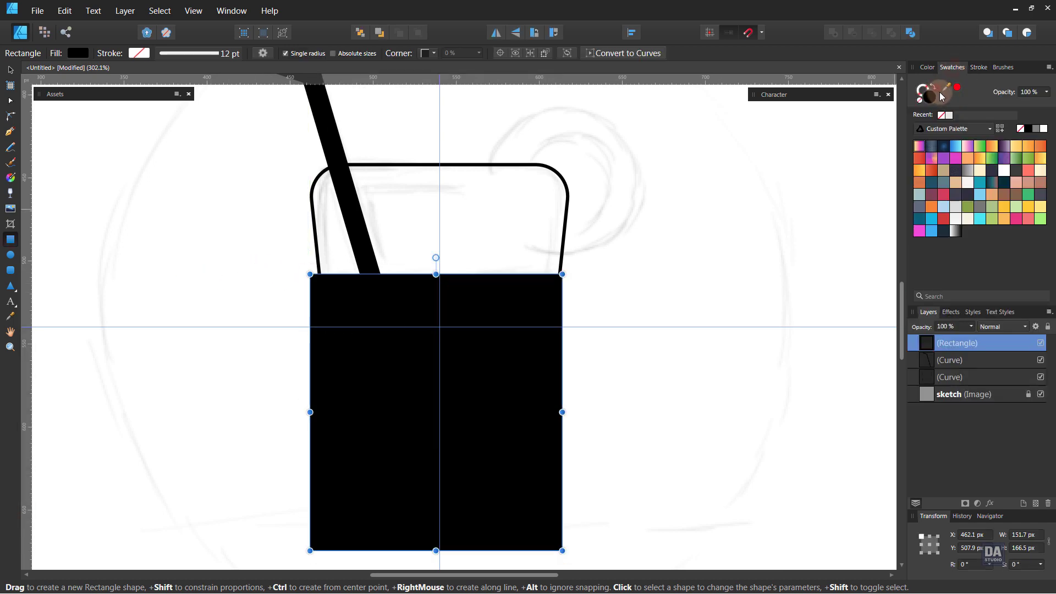
Step: Clip the rectangle inside the glass shape and give it an orange-to-yellow gradient
{"action": "left_click_drag", "start_coordinate": [956, 343], "coordinate": [974, 377]}
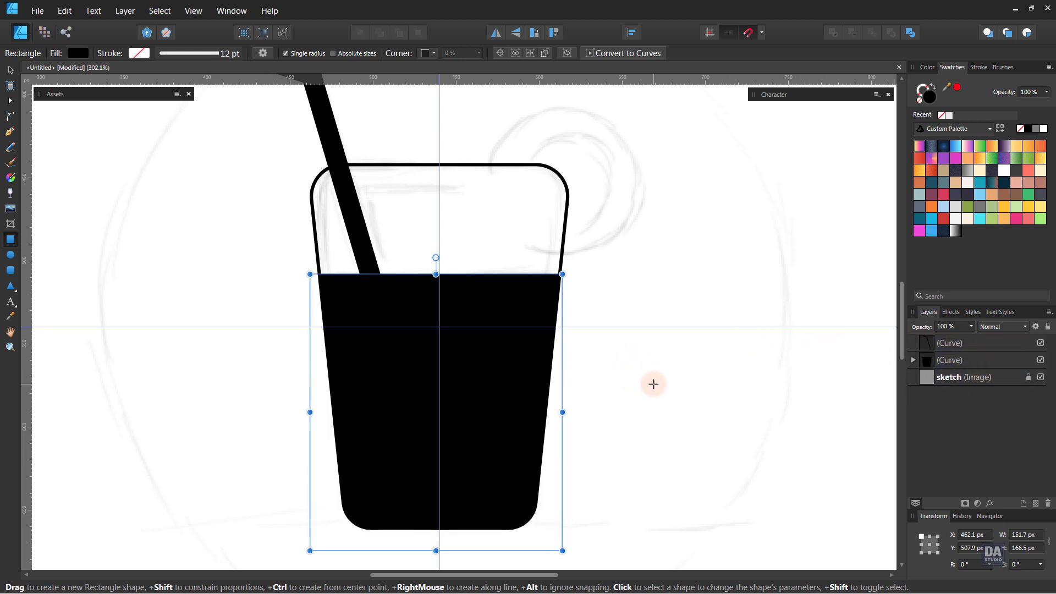
{"action": "key", "text": "m"}
{"action": "left_click", "coordinate": [519, 399]}
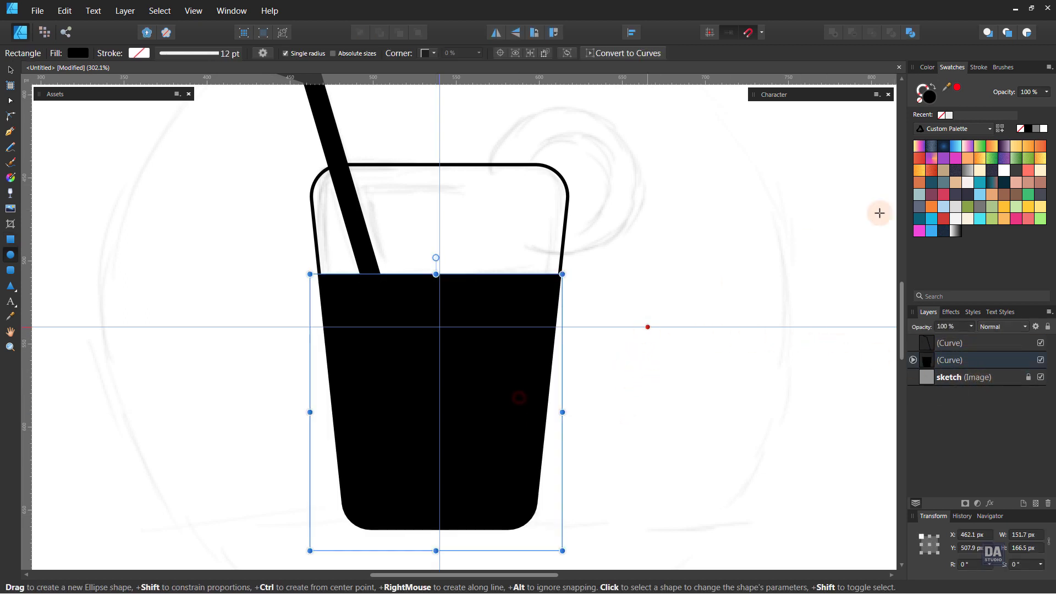
{"action": "left_click", "coordinate": [993, 147]}
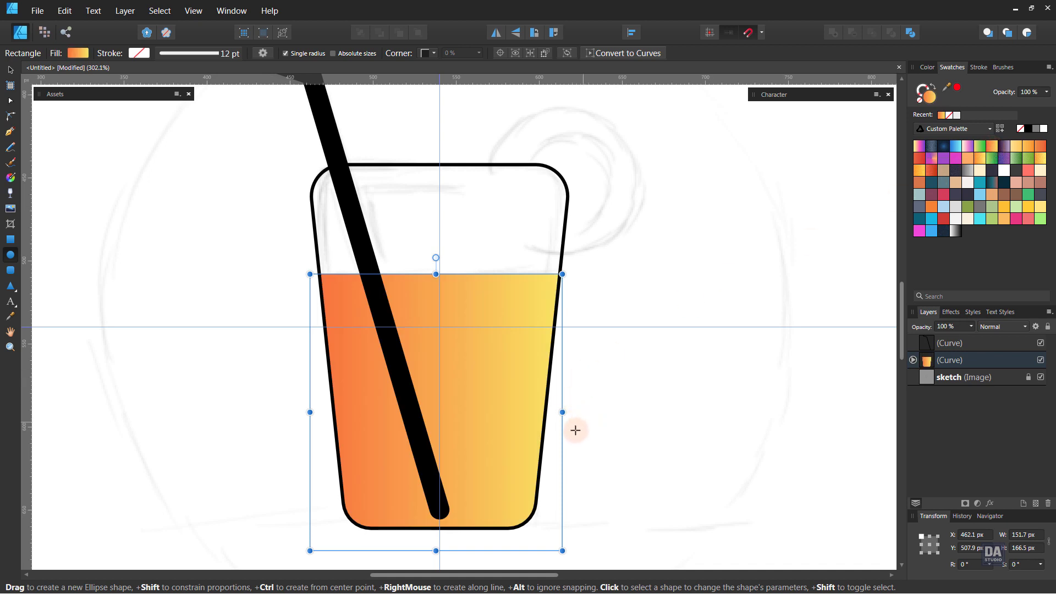
{"action": "left_click", "coordinate": [289, 477]}
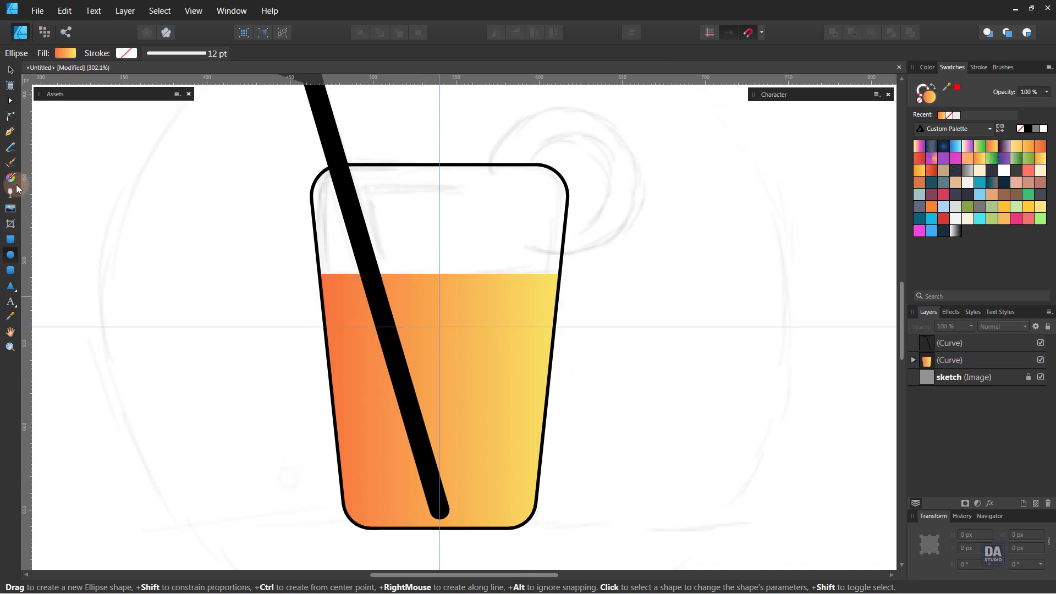
Step: Trace a closed path around the liquid's lower-left area and slightly round its upper inner corner
{"action": "left_click", "coordinate": [9, 132]}
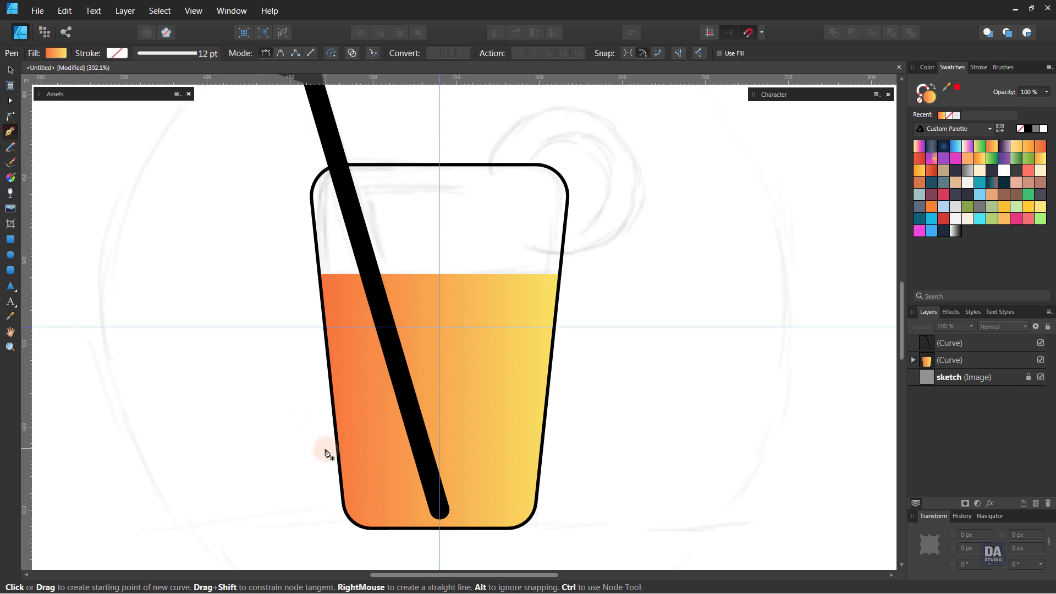
{"action": "left_click", "coordinate": [329, 448]}
{"action": "left_click", "coordinate": [329, 449]}
{"action": "left_click", "coordinate": [334, 447]}
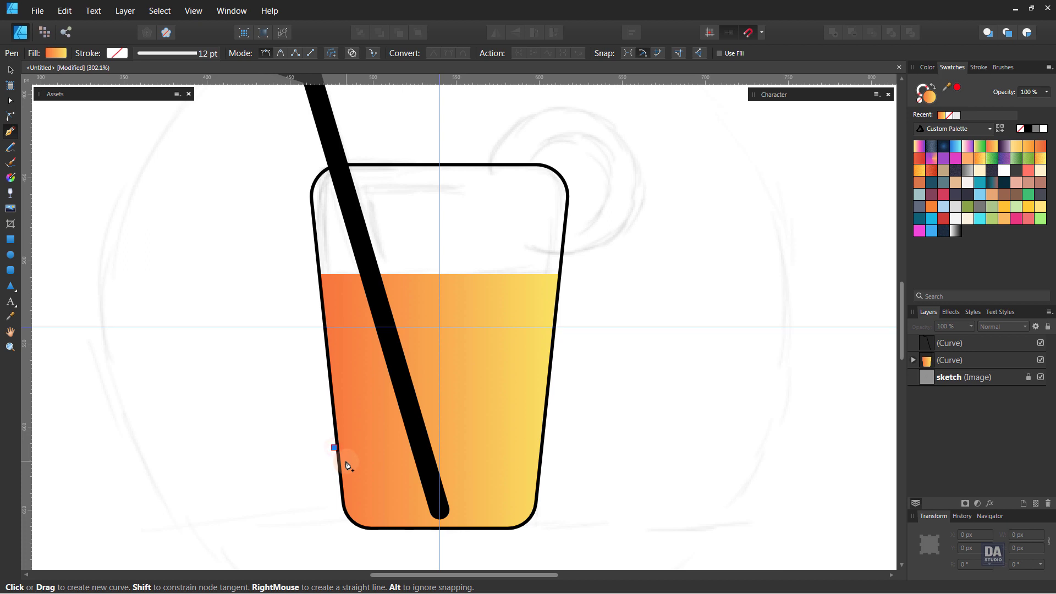
{"action": "left_click", "coordinate": [346, 461]}
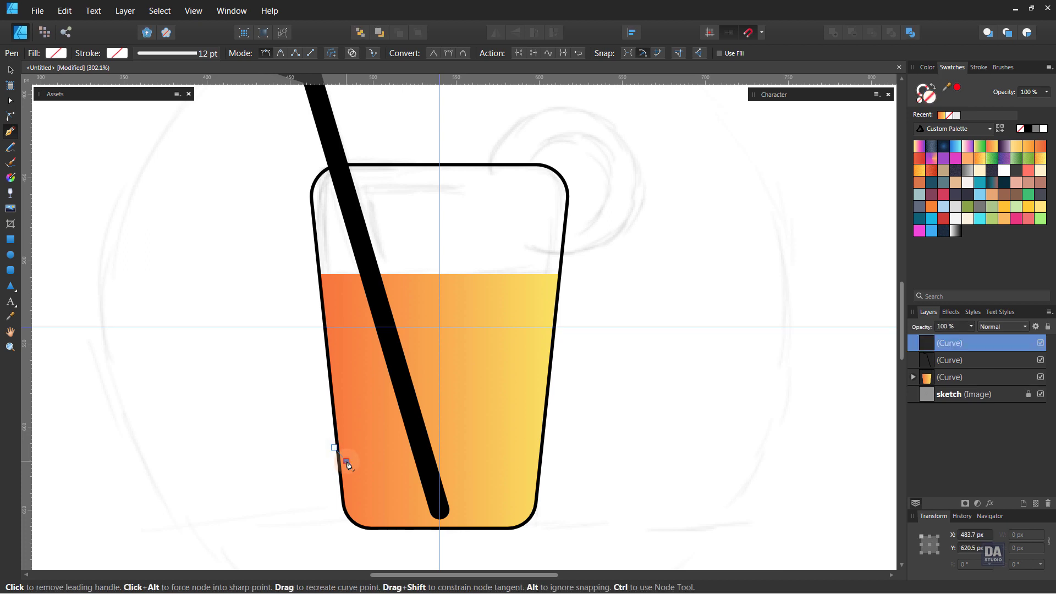
{"action": "left_click", "coordinate": [439, 463]}
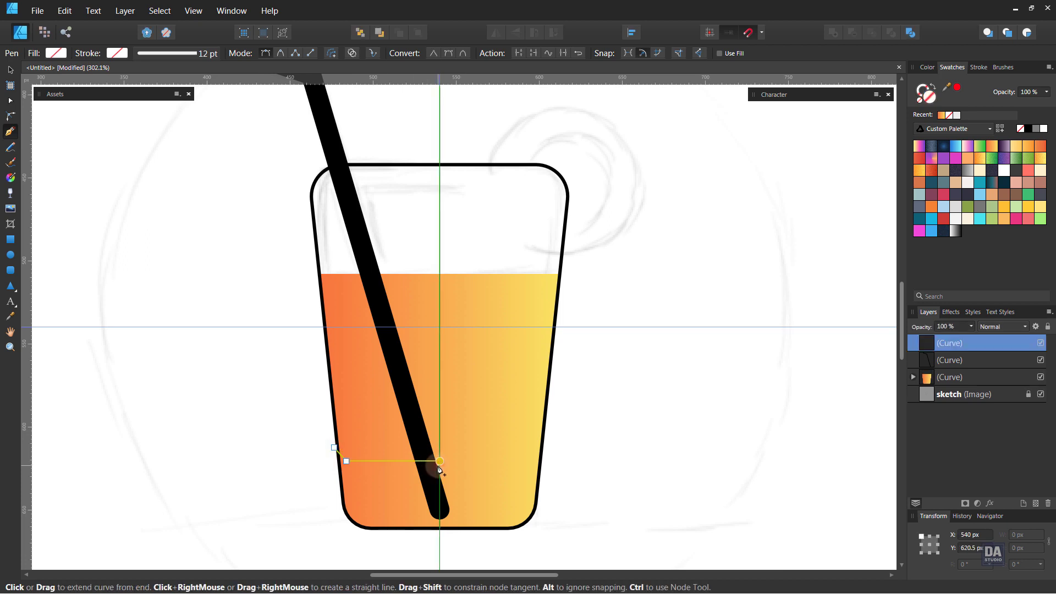
{"action": "left_click", "coordinate": [439, 536]}
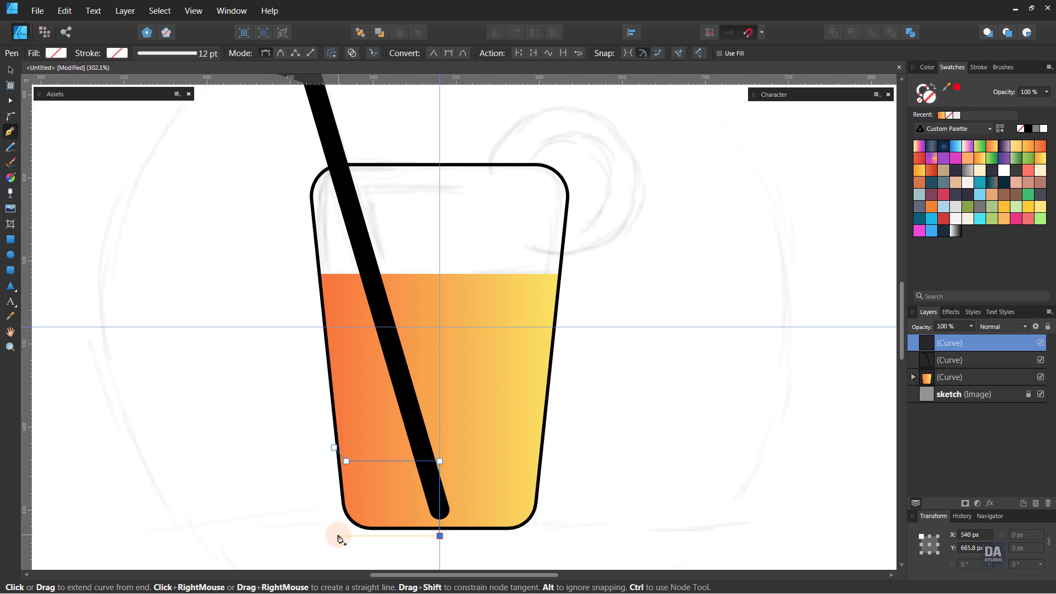
{"action": "left_click", "coordinate": [338, 536]}
{"action": "left_click", "coordinate": [333, 449]}
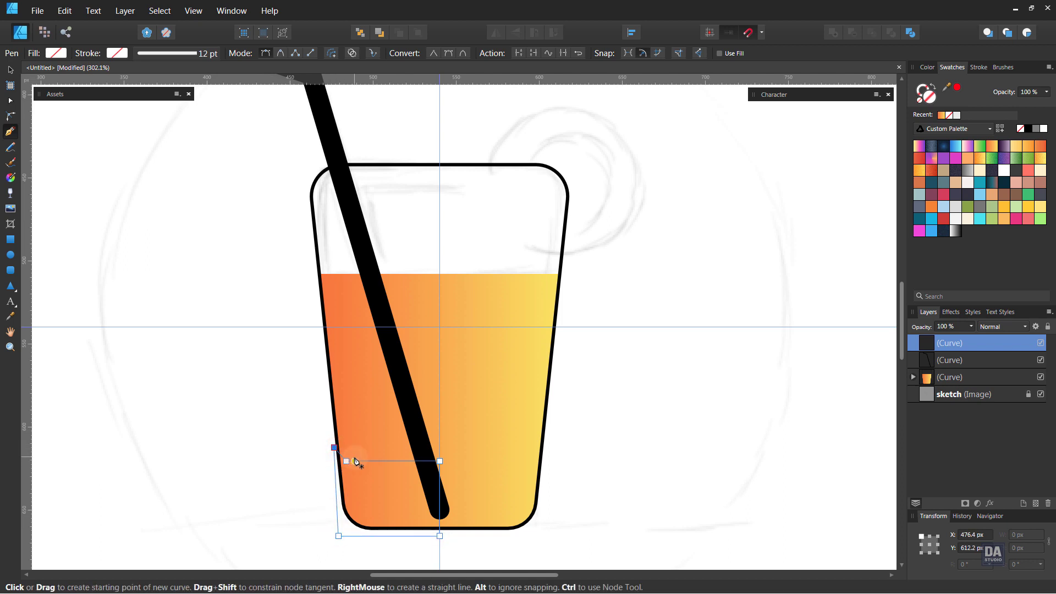
{"action": "left_click", "coordinate": [10, 116]}
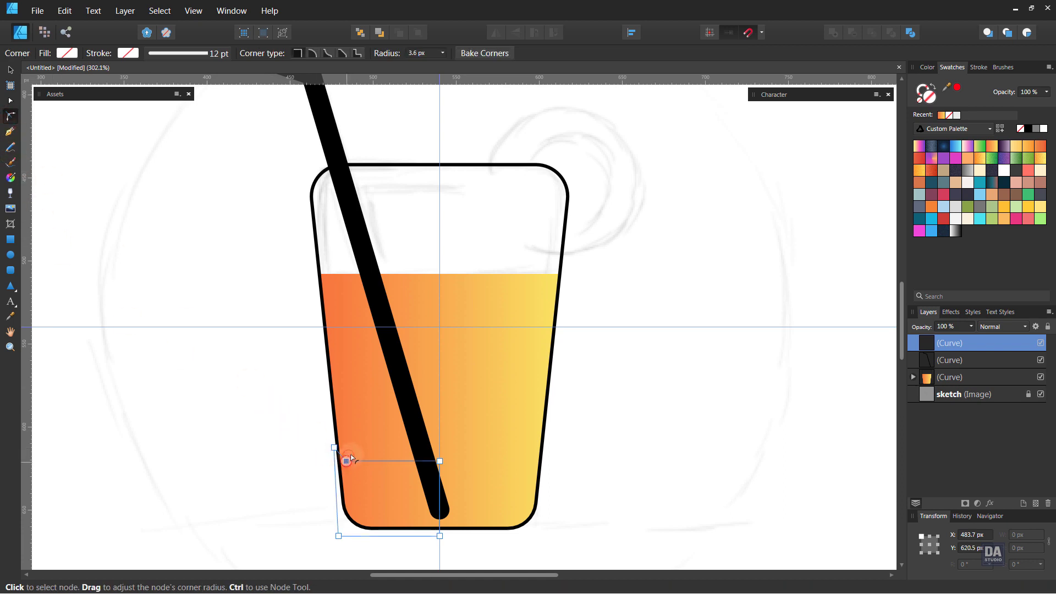
{"action": "left_click_drag", "start_coordinate": [362, 447], "coordinate": [364, 447]}
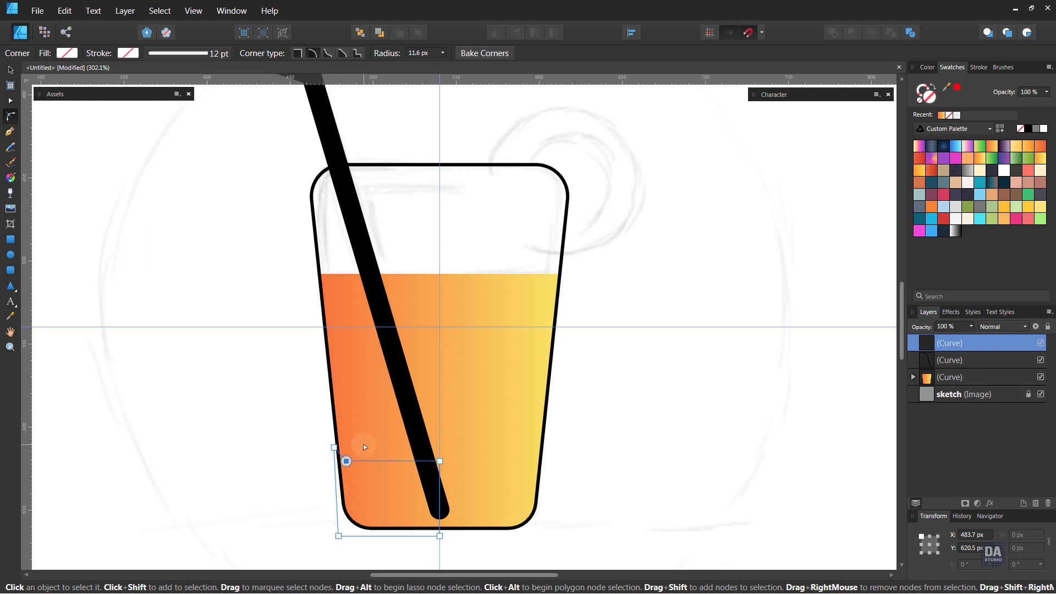
Step: Fill the shape with the liquid's orange, duplicate it rightward, and merge both into one band
{"action": "key", "text": "v"}
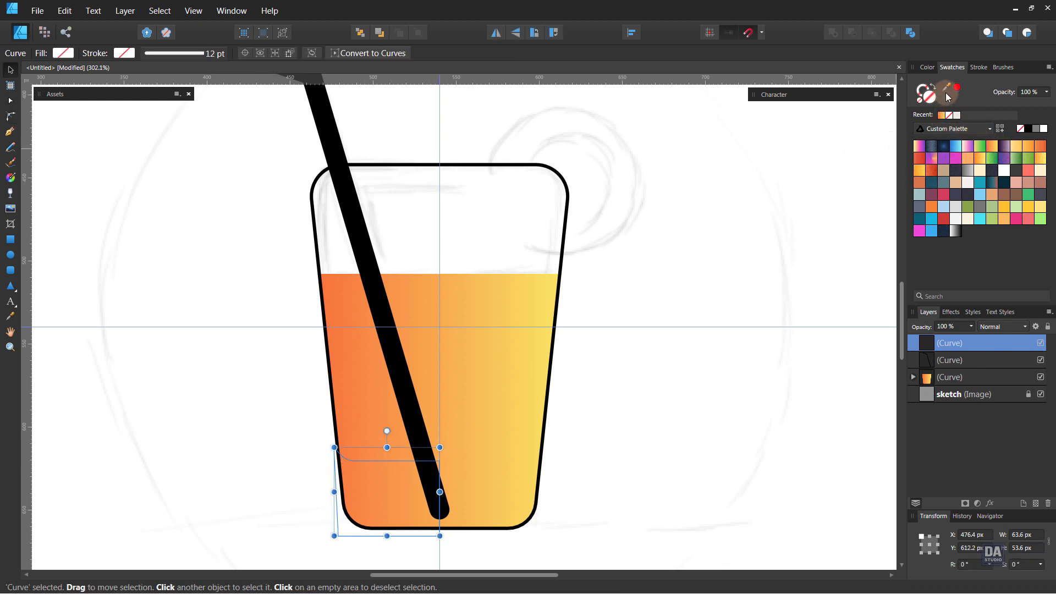
{"action": "left_click_drag", "start_coordinate": [948, 90], "coordinate": [347, 318]}
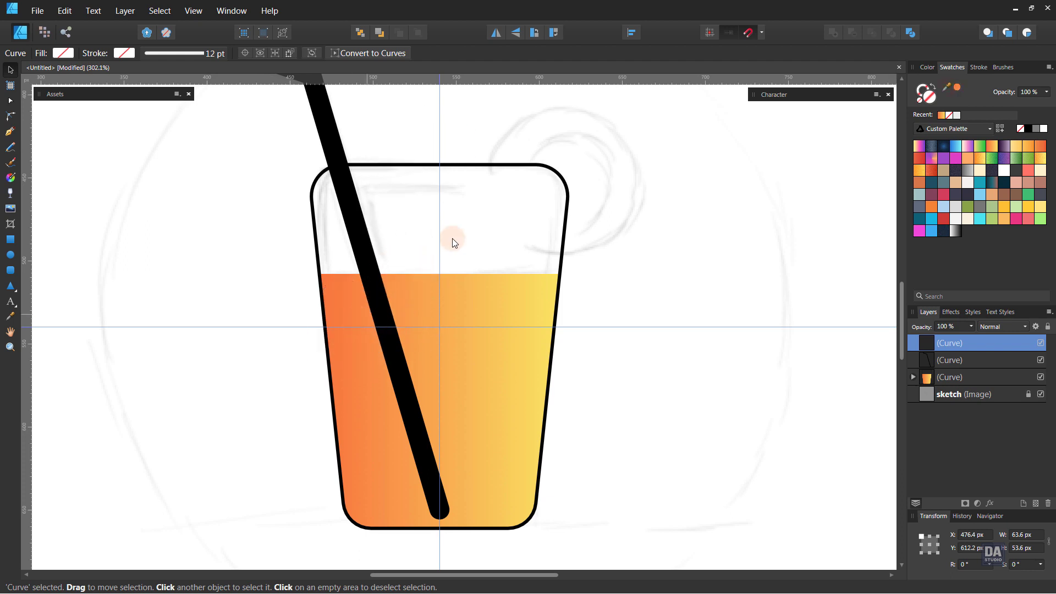
{"action": "left_click", "coordinate": [957, 89]}
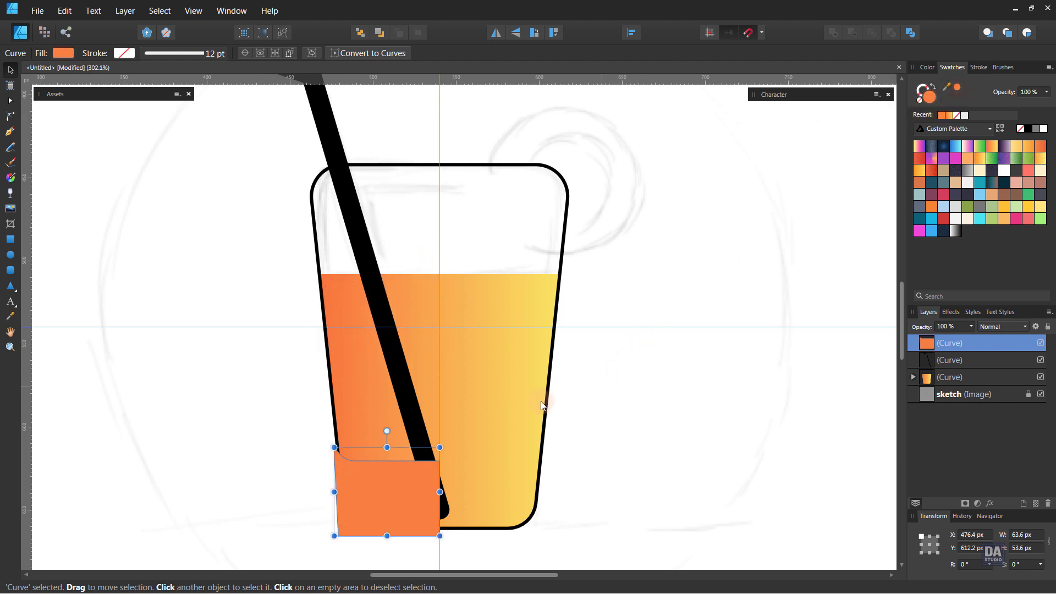
{"action": "left_click_drag", "start_coordinate": [415, 489], "coordinate": [468, 489]}
{"action": "left_click", "coordinate": [406, 492], "text": "shift"}
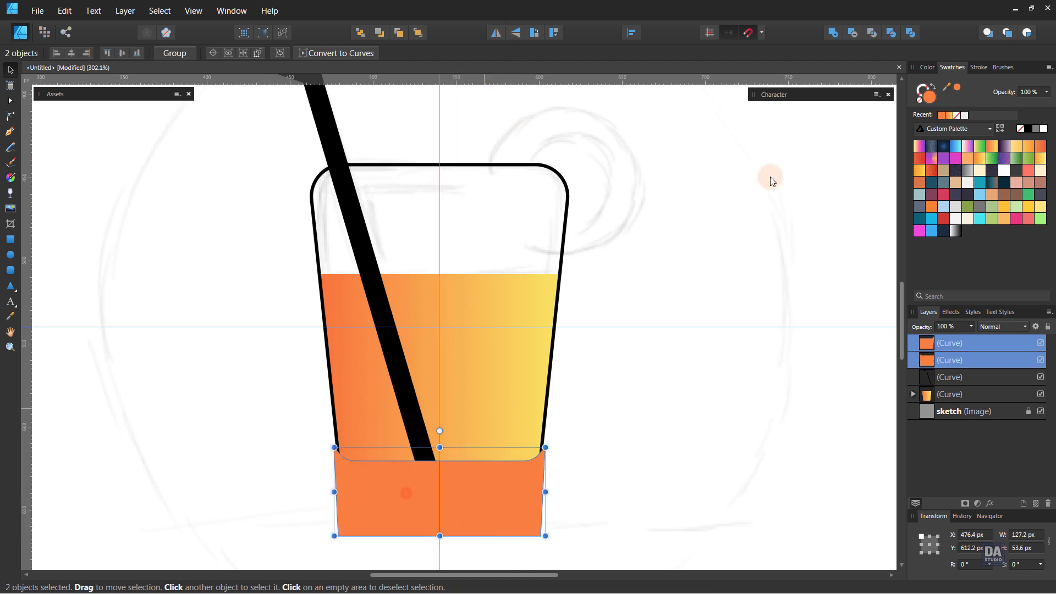
{"action": "left_click", "coordinate": [833, 33]}
Step: Place the orange band beneath the straw with Multiply blend at 50% opacity
{"action": "left_click_drag", "start_coordinate": [961, 343], "coordinate": [956, 377]}
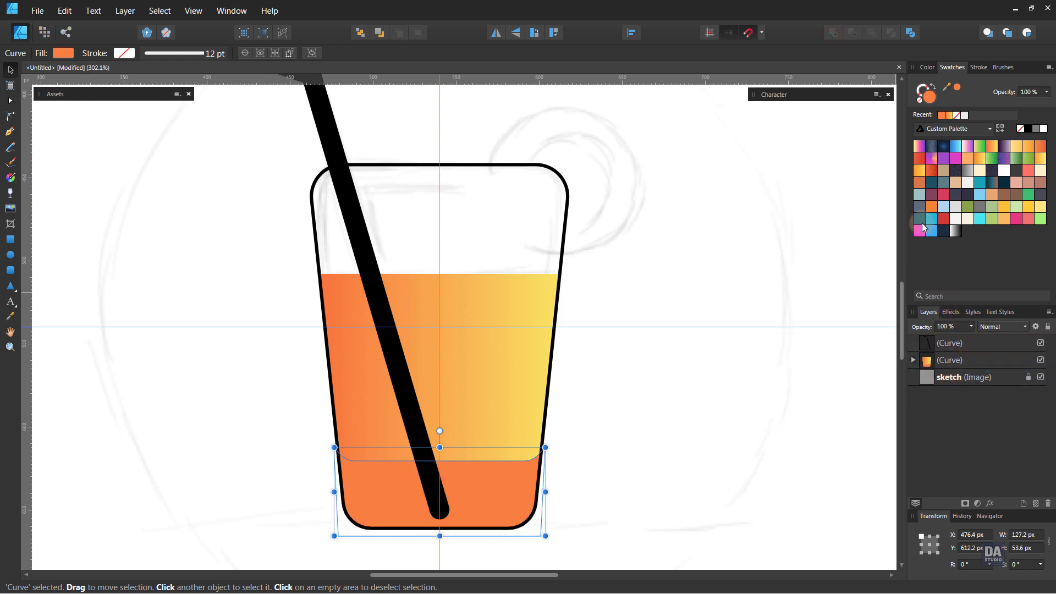
{"action": "left_click", "coordinate": [996, 327]}
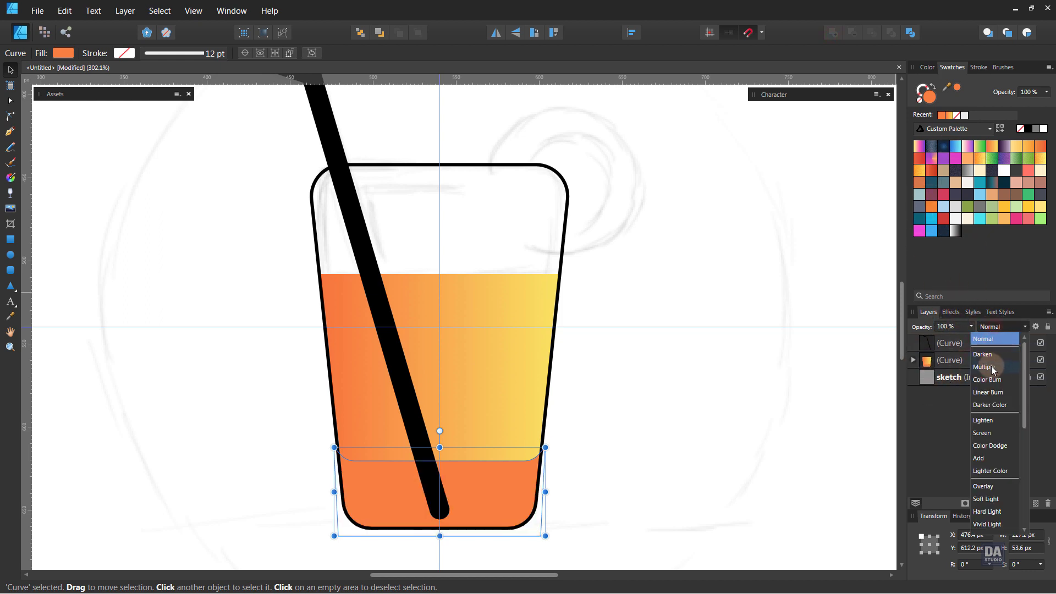
{"action": "left_click", "coordinate": [992, 367]}
{"action": "left_click", "coordinate": [970, 326]}
{"action": "mouse_move", "coordinate": [971, 338]}
{"action": "left_mouse_down"}
{"action": "mouse_move", "coordinate": [922, 337]}
{"action": "mouse_move", "coordinate": [933, 341]}
{"action": "left_mouse_up"}
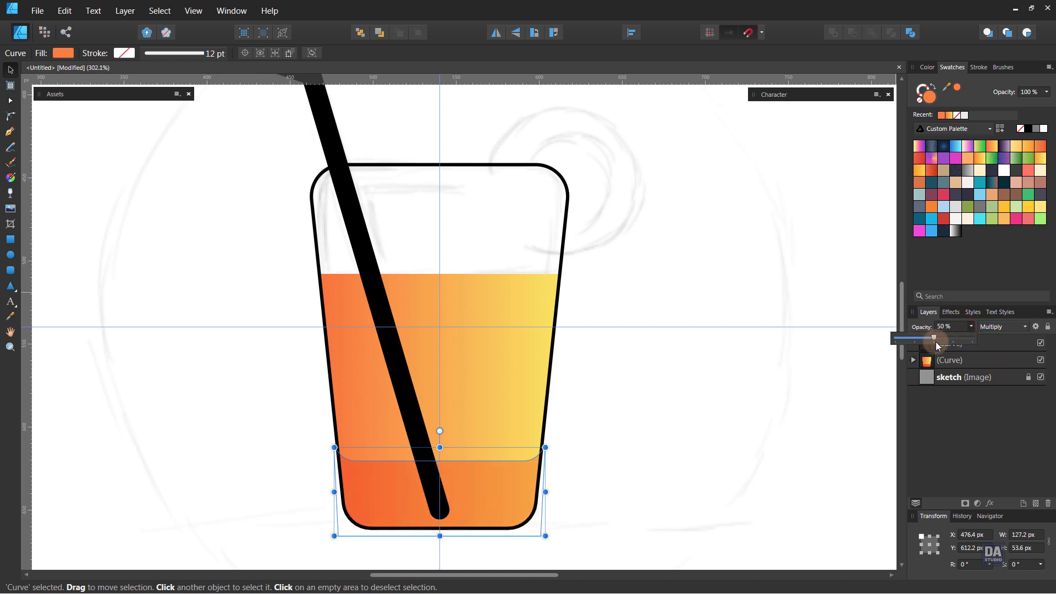
{"action": "left_click", "coordinate": [710, 356]}
{"action": "left_click", "coordinate": [671, 424]}
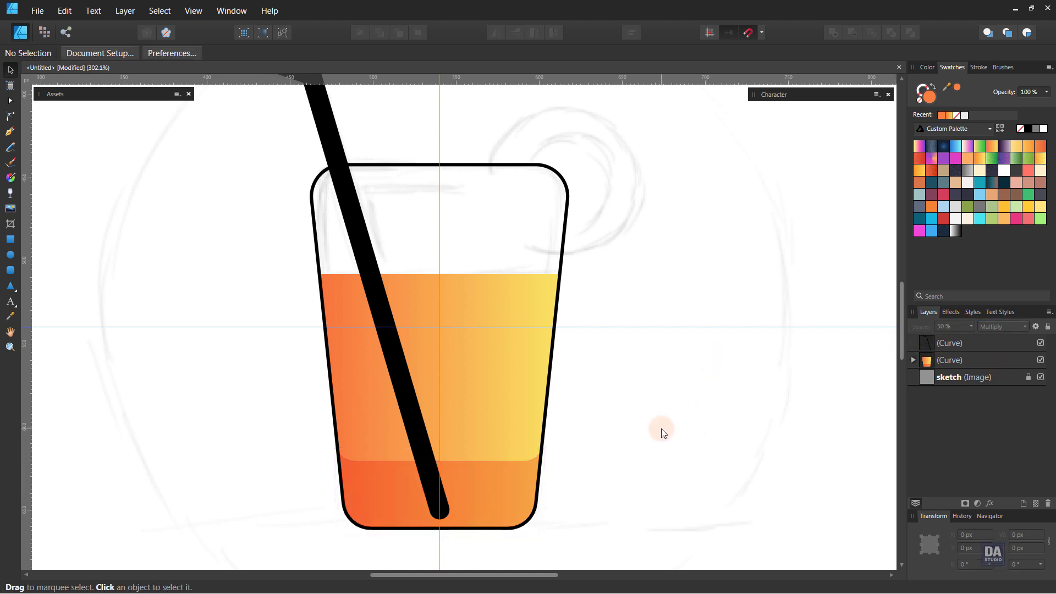
Step: Draw a large rectangle over the glass, move it beneath cup and straw, at 50% opacity
{"action": "scroll", "coordinate": [661, 429], "scroll_direction": "up", "scroll_amount": 1}
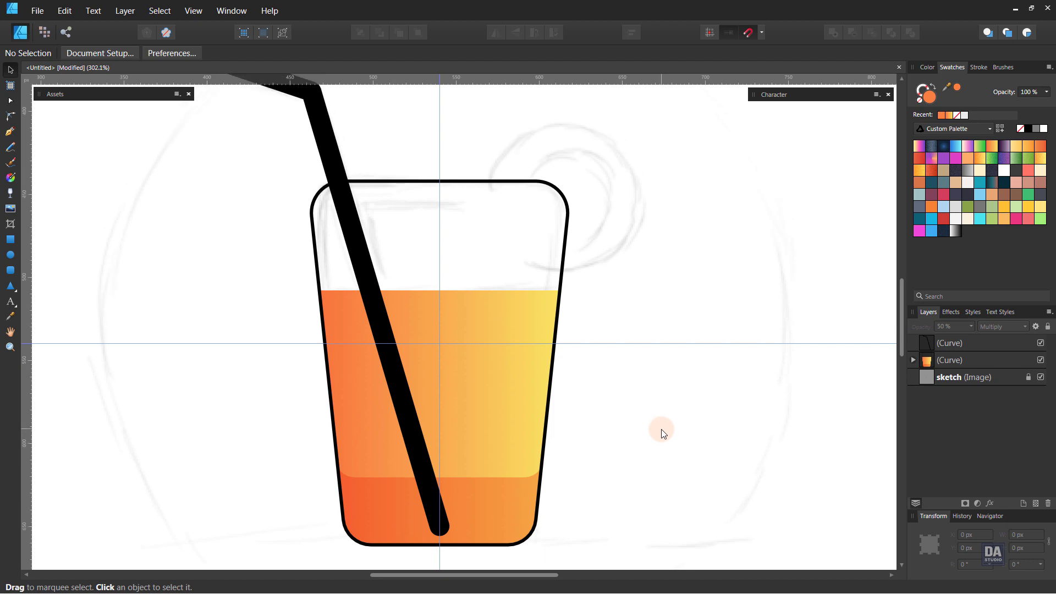
{"action": "left_click", "coordinate": [10, 239]}
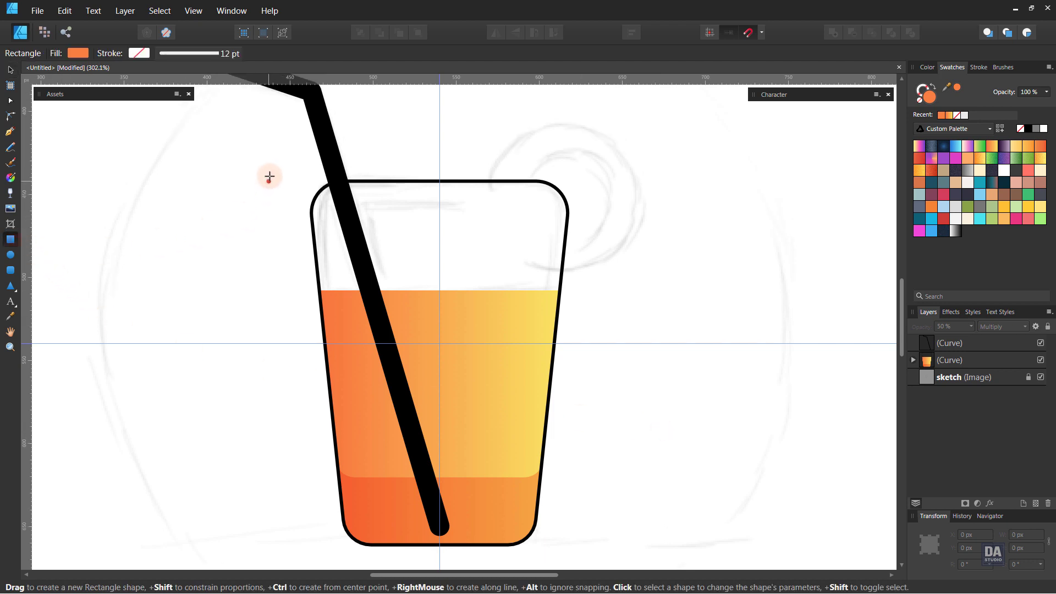
{"action": "left_click_drag", "start_coordinate": [271, 169], "coordinate": [605, 571]}
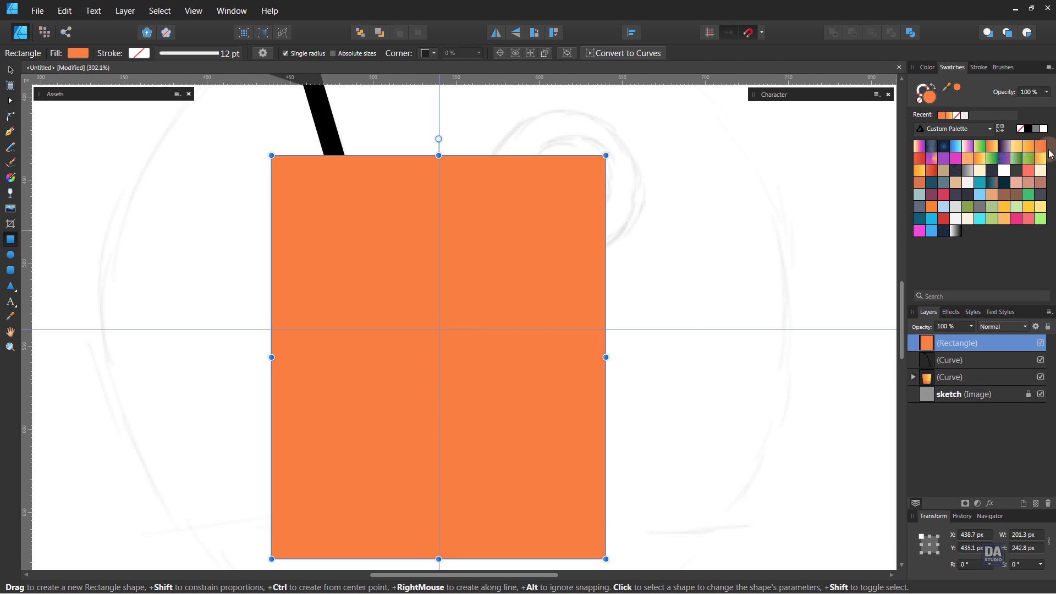
{"action": "left_click", "coordinate": [1043, 129]}
{"action": "left_click_drag", "start_coordinate": [957, 343], "coordinate": [964, 385]}
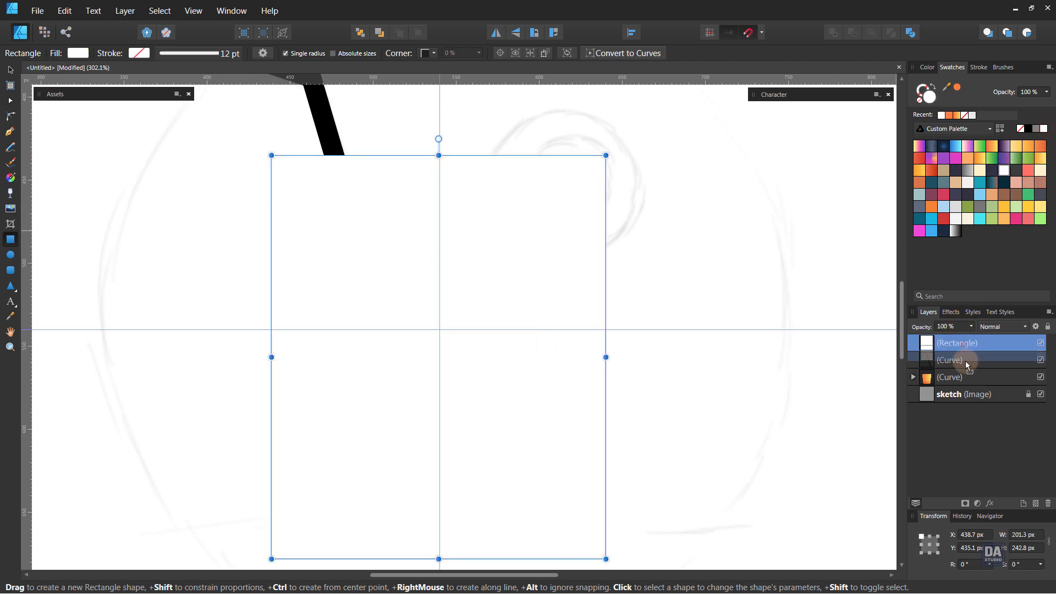
{"action": "left_click", "coordinate": [971, 326]}
{"action": "mouse_move", "coordinate": [960, 342]}
{"action": "left_mouse_down"}
{"action": "mouse_move", "coordinate": [910, 338]}
{"action": "mouse_move", "coordinate": [935, 348]}
{"action": "left_mouse_up"}
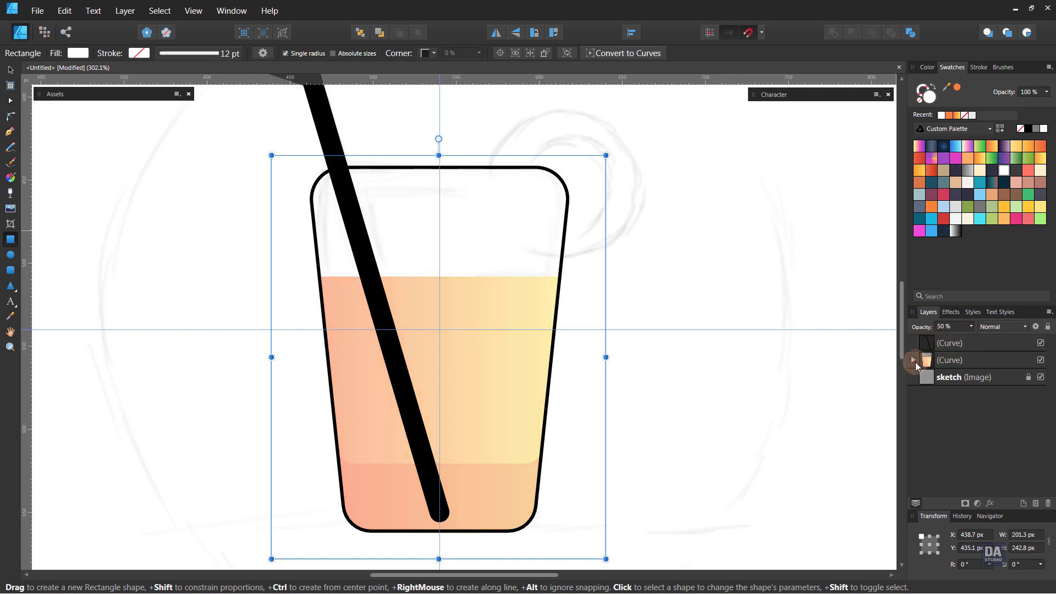
Step: Reorder the rectangle to the bottom of the glass's clipped contents
{"action": "left_click", "coordinate": [912, 360]}
{"action": "mouse_move", "coordinate": [960, 378]}
{"action": "left_mouse_down"}
{"action": "mouse_move", "coordinate": [961, 424]}
{"action": "mouse_move", "coordinate": [935, 396]}
{"action": "left_mouse_up"}
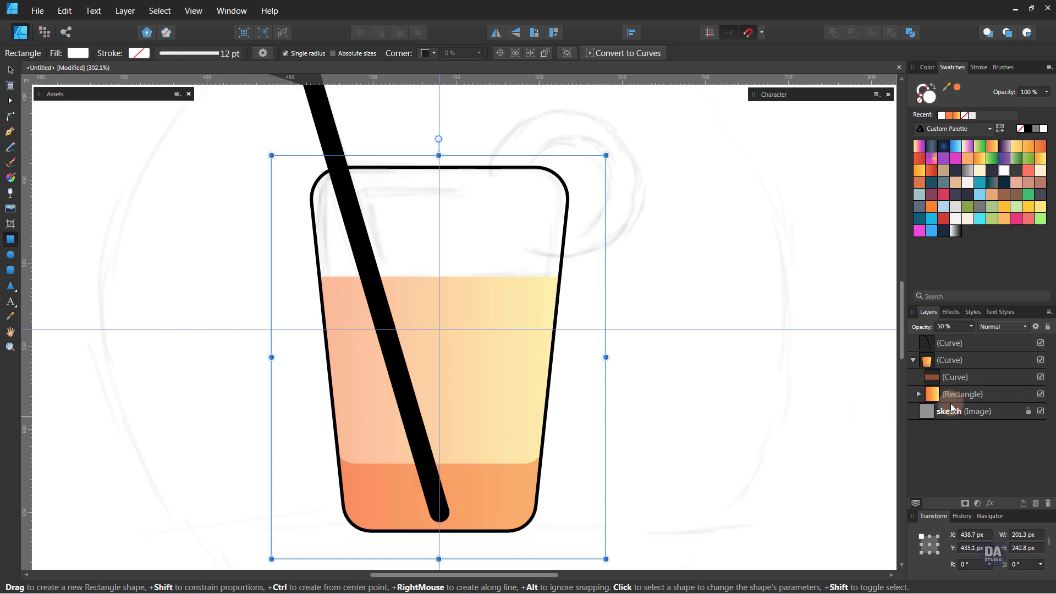
{"action": "key", "text": "ctrl+z"}
{"action": "left_click_drag", "start_coordinate": [957, 412], "coordinate": [958, 370]}
{"action": "key", "text": "ctrl+bracketleft"}
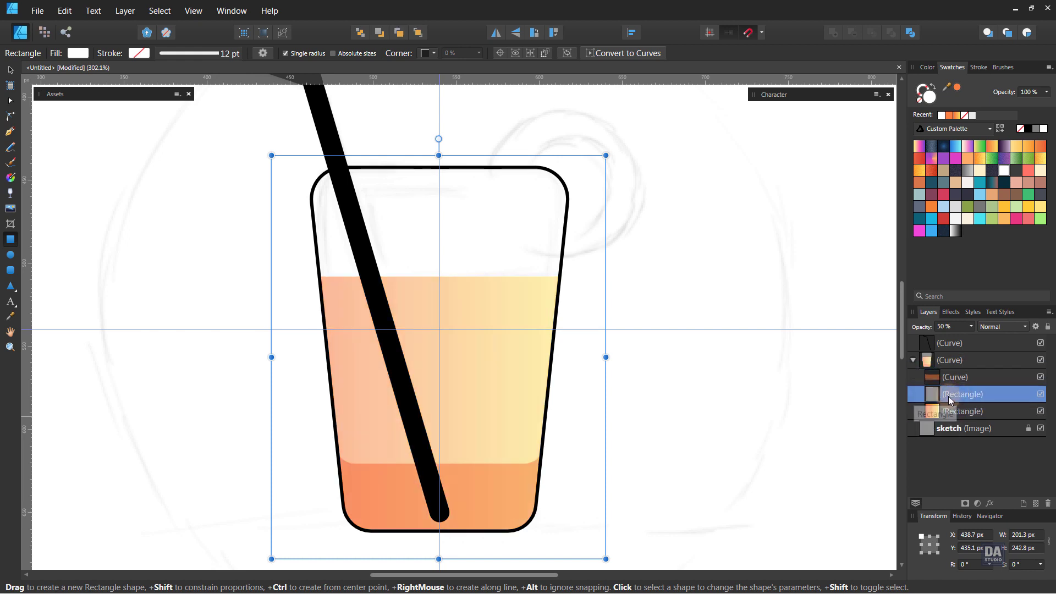
{"action": "key", "text": "ctrl+bracketleft"}
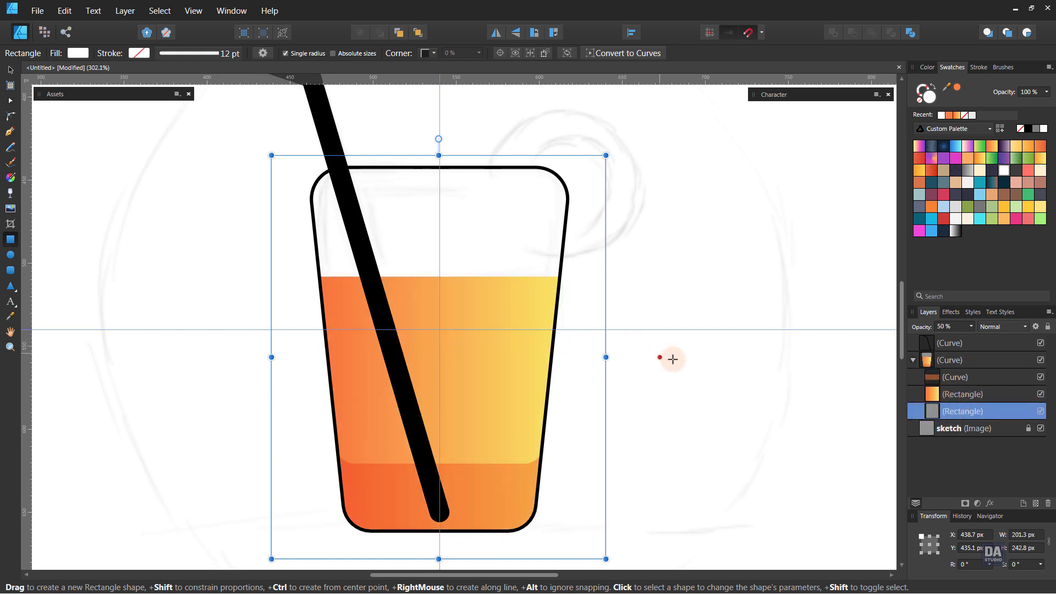
{"action": "key", "text": "ctrl+d"}
Step: Draw a donut ring centred on the glass's top-right rim corner
{"action": "scroll", "coordinate": [583, 330], "scroll_direction": "down", "scroll_amount": 1}
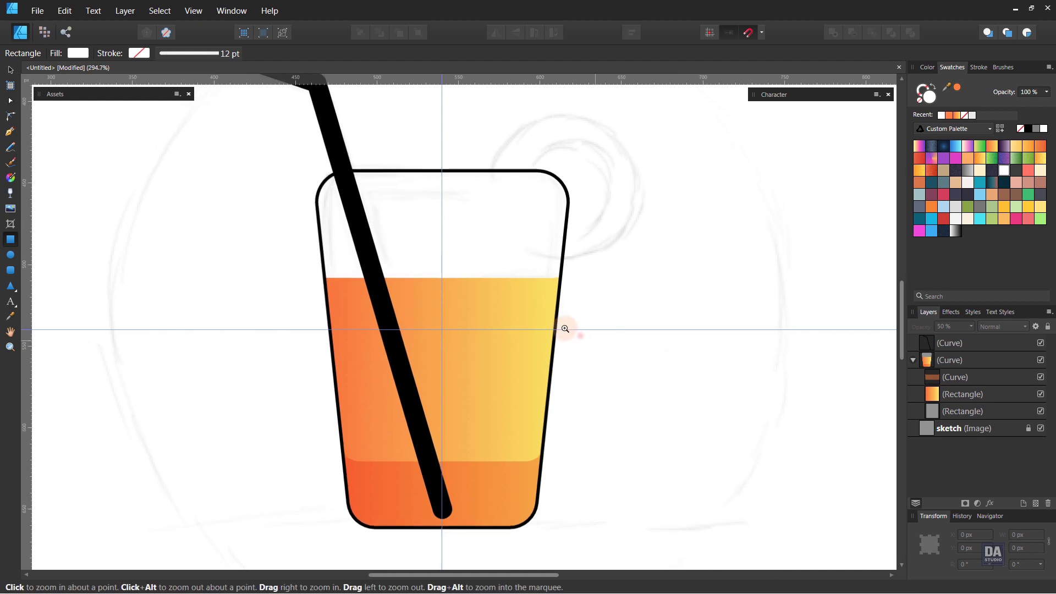
{"action": "left_click_drag", "start_coordinate": [511, 325], "coordinate": [514, 336]}
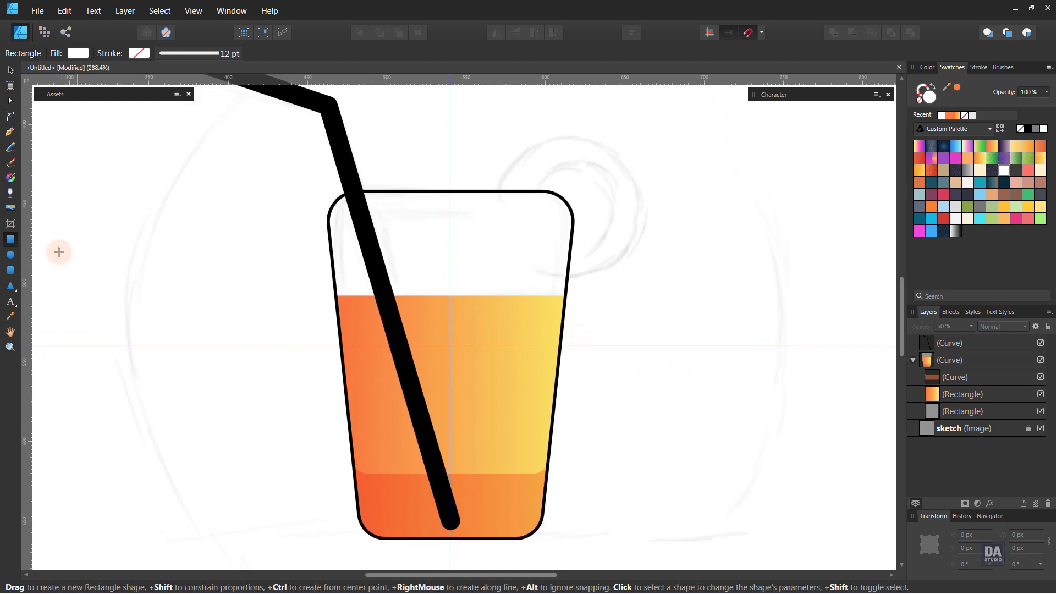
{"action": "left_click", "coordinate": [12, 289]}
{"action": "left_click", "coordinate": [60, 400]}
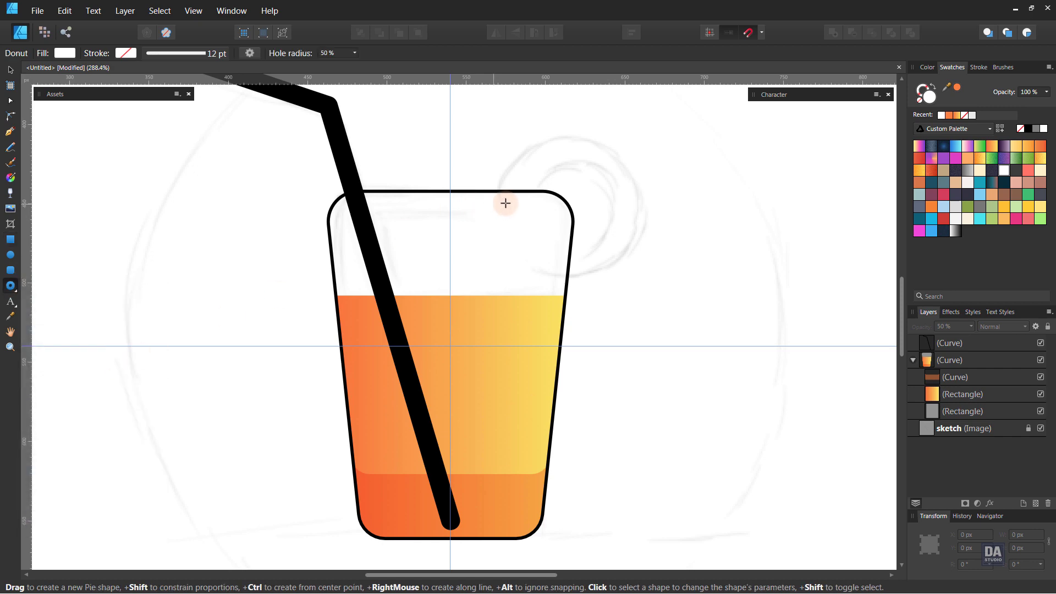
{"action": "left_click_drag", "start_coordinate": [574, 206], "coordinate": [647, 280]}
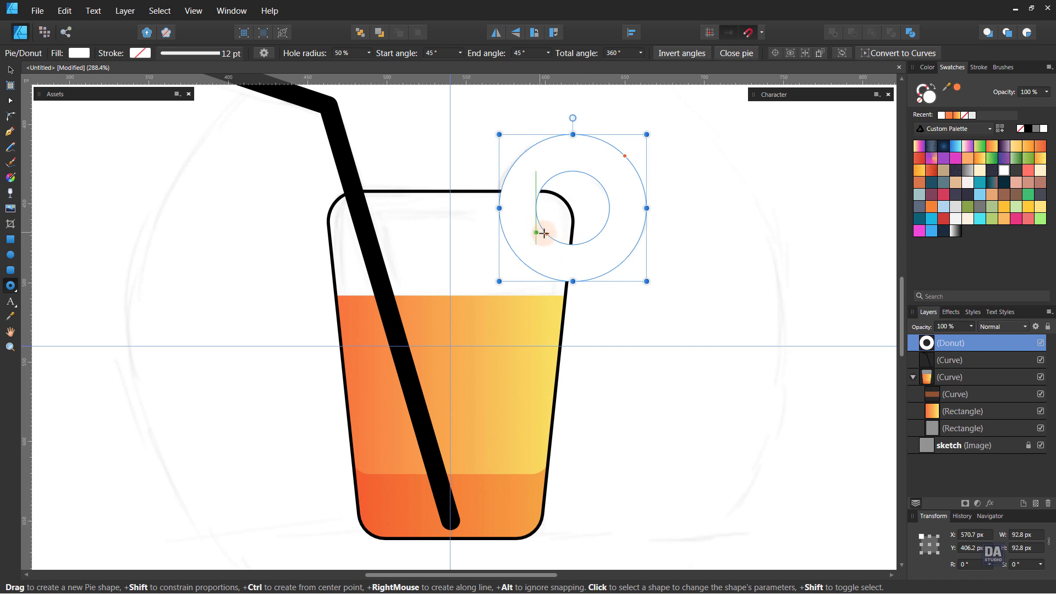
{"action": "left_click_drag", "start_coordinate": [547, 234], "coordinate": [573, 208]}
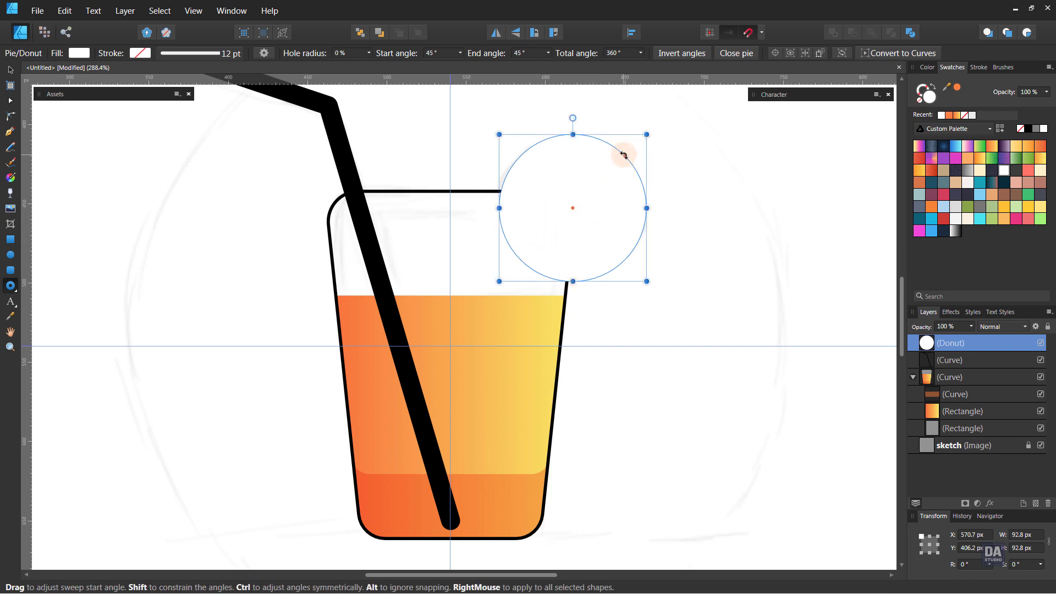
Step: Close the ring's hole to 0%, cut a quarter wedge, and fill the pie orange
{"action": "mouse_move", "coordinate": [624, 156]}
{"action": "left_mouse_down"}
{"action": "mouse_move", "coordinate": [630, 241]}
{"action": "mouse_move", "coordinate": [563, 276]}
{"action": "left_mouse_up"}
{"action": "left_click_drag", "start_coordinate": [588, 142], "coordinate": [499, 199]}
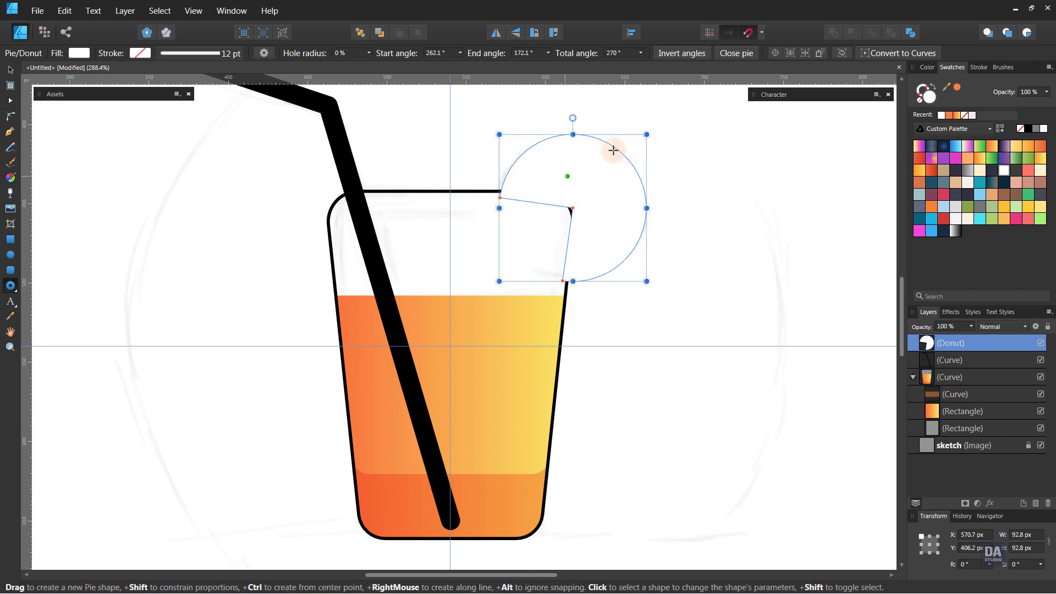
{"action": "left_click_drag", "start_coordinate": [650, 131], "coordinate": [653, 127]}
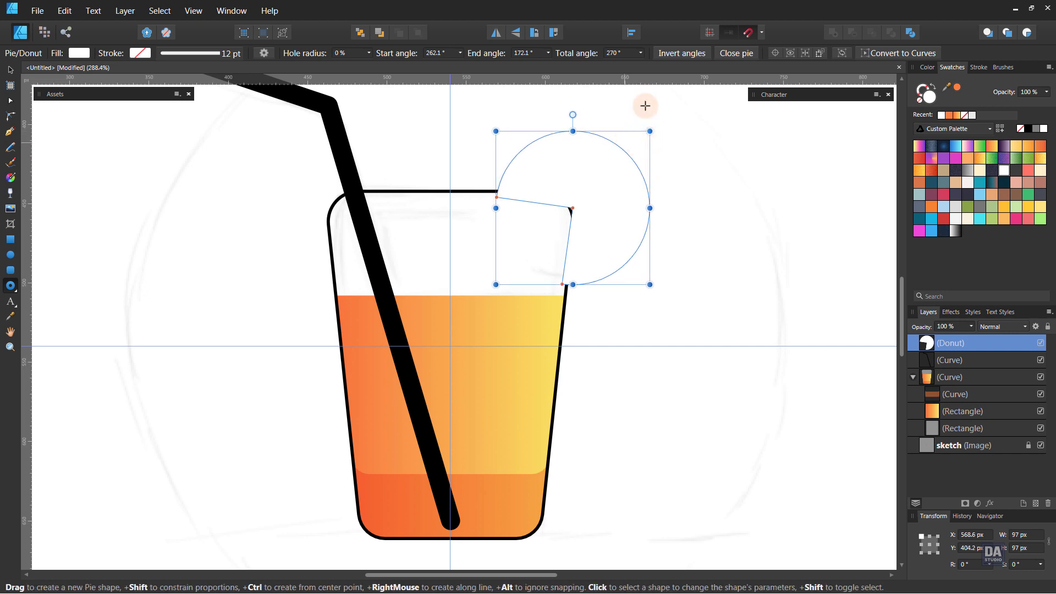
{"action": "left_click", "coordinate": [959, 88]}
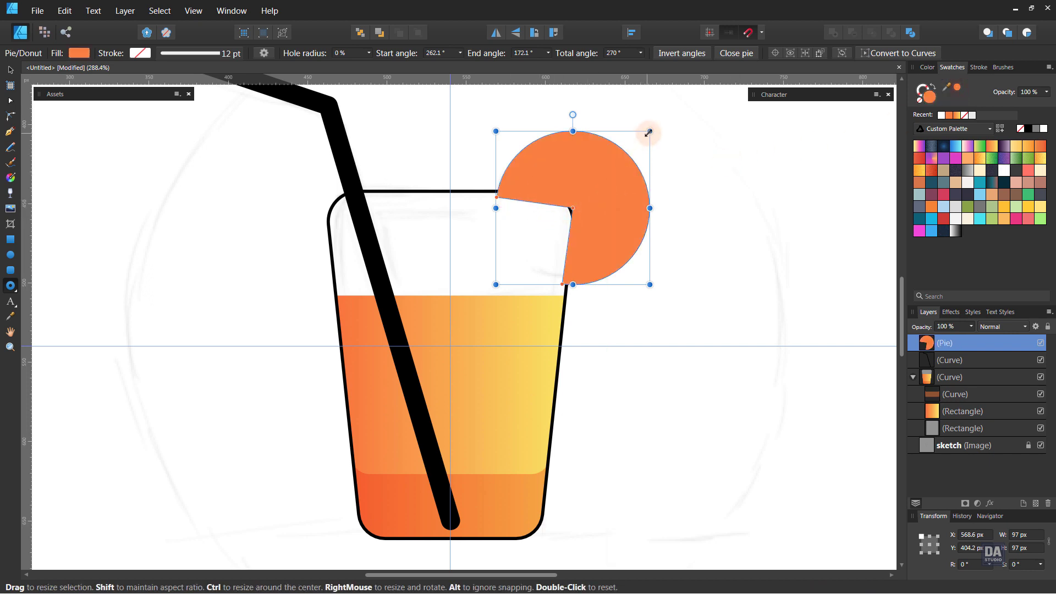
{"action": "left_click_drag", "start_coordinate": [650, 131], "coordinate": [651, 130]}
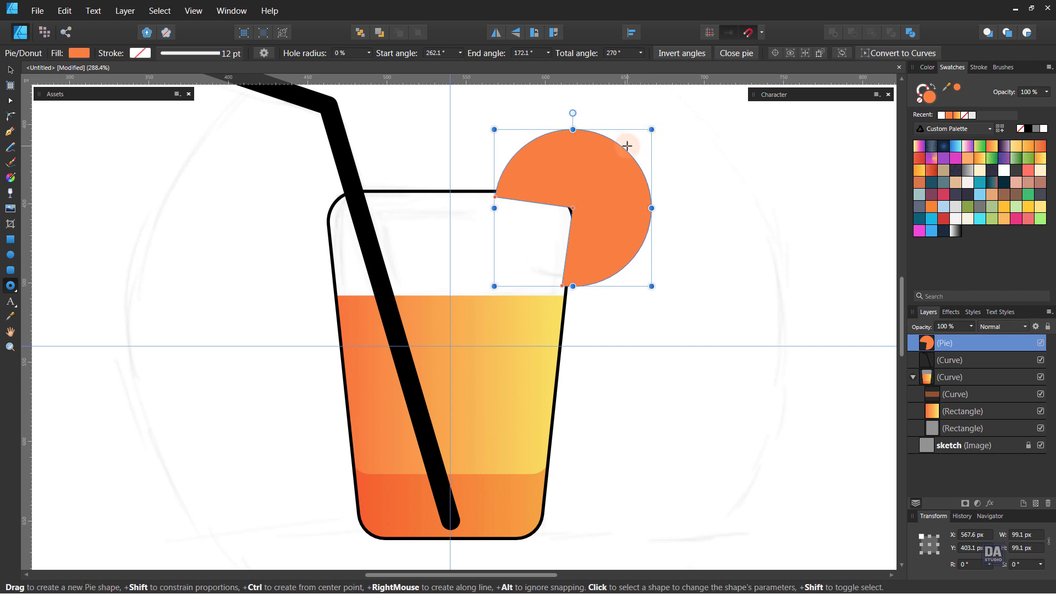
{"action": "key", "text": "ctrl+z"}
Step: Move the orange slice so it sits snugly on the glass rim
{"action": "key", "text": "v"}
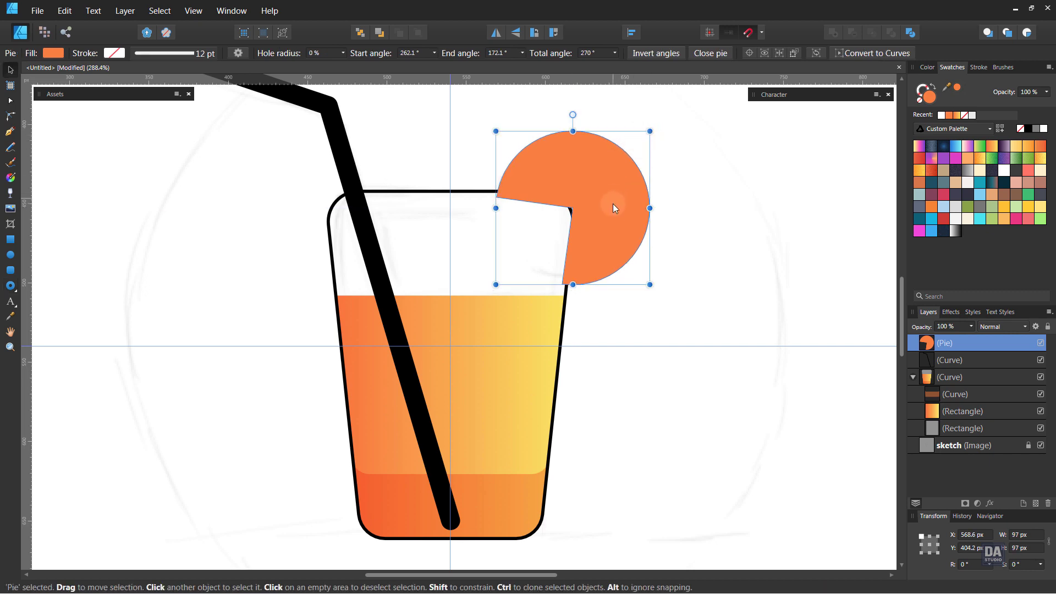
{"action": "left_click_drag", "start_coordinate": [607, 219], "coordinate": [608, 220]}
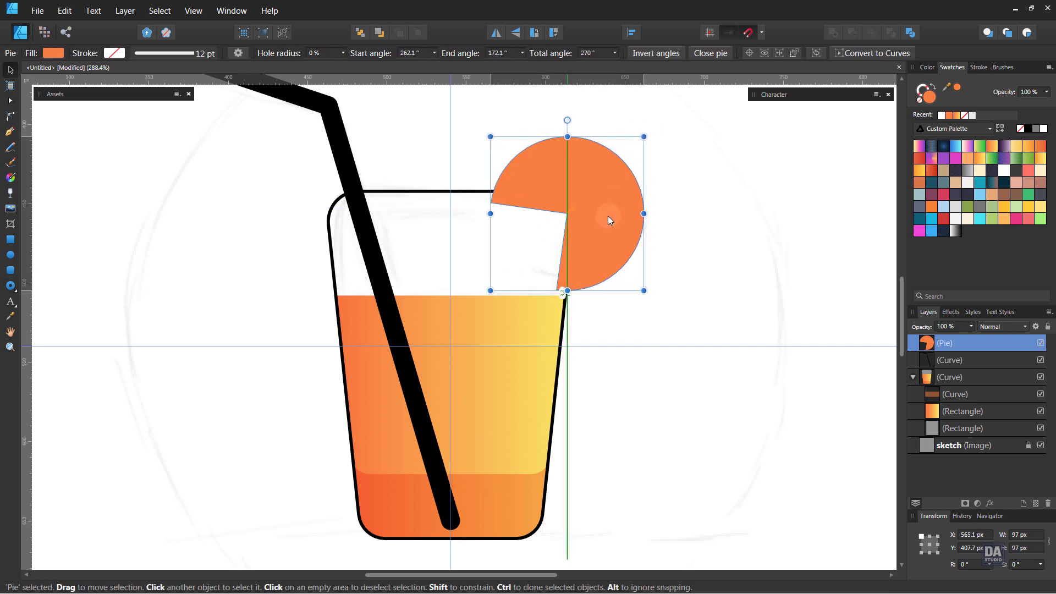
{"action": "scroll", "coordinate": [601, 239], "scroll_direction": "up", "scroll_amount": 3}
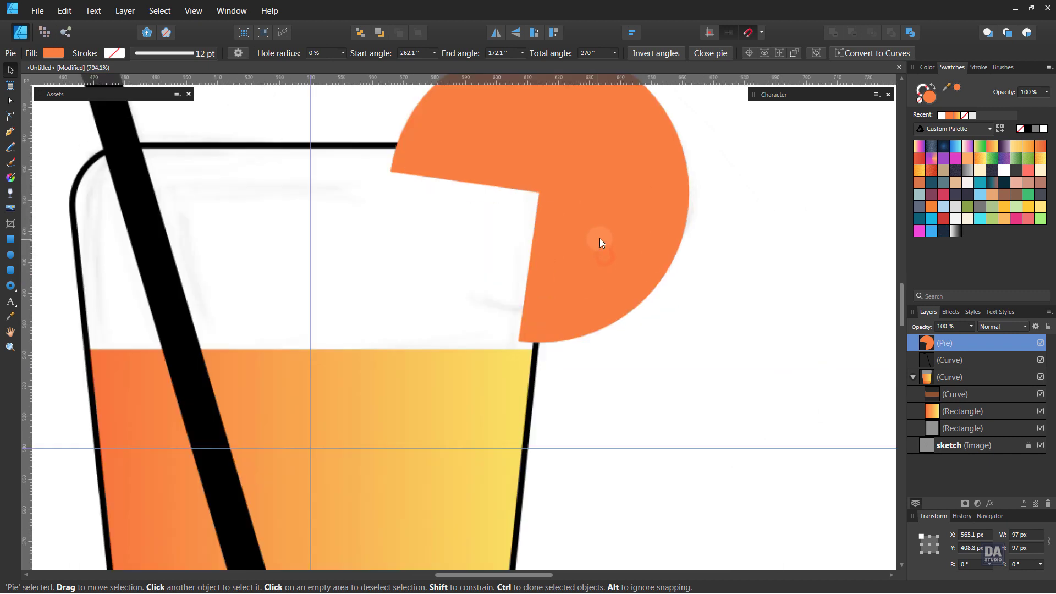
{"action": "scroll", "coordinate": [572, 257], "scroll_direction": "up", "scroll_amount": 2}
{"action": "scroll", "coordinate": [383, 198], "scroll_direction": "down", "scroll_amount": 3}
{"action": "left_click_drag", "start_coordinate": [543, 280], "coordinate": [562, 316]}
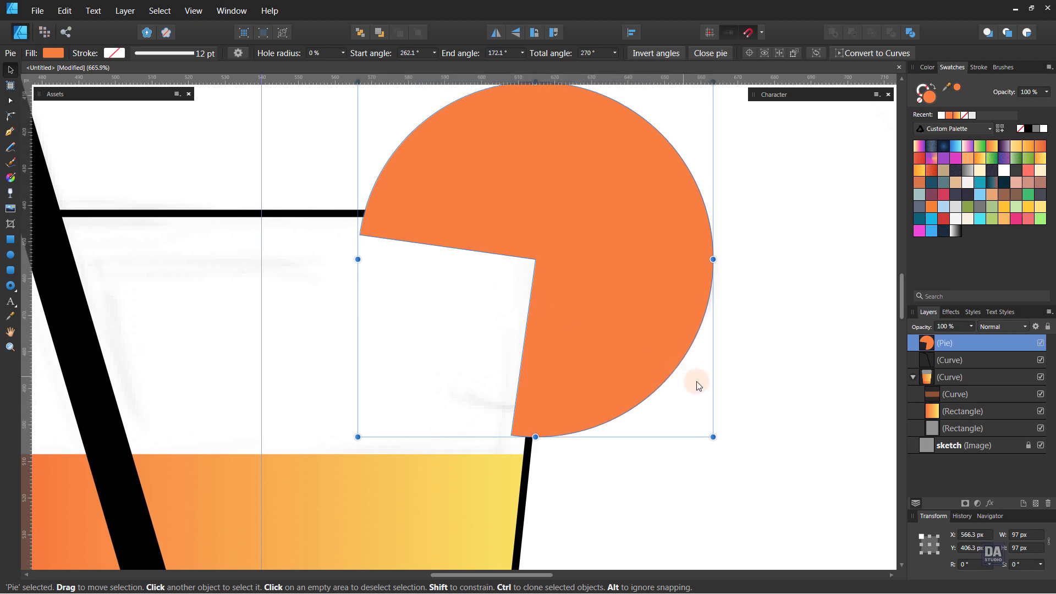
Step: Send the slice to the back, then forward one so it sits just above the sketch
{"action": "key", "text": "ctrl+shift+bracketleft"}
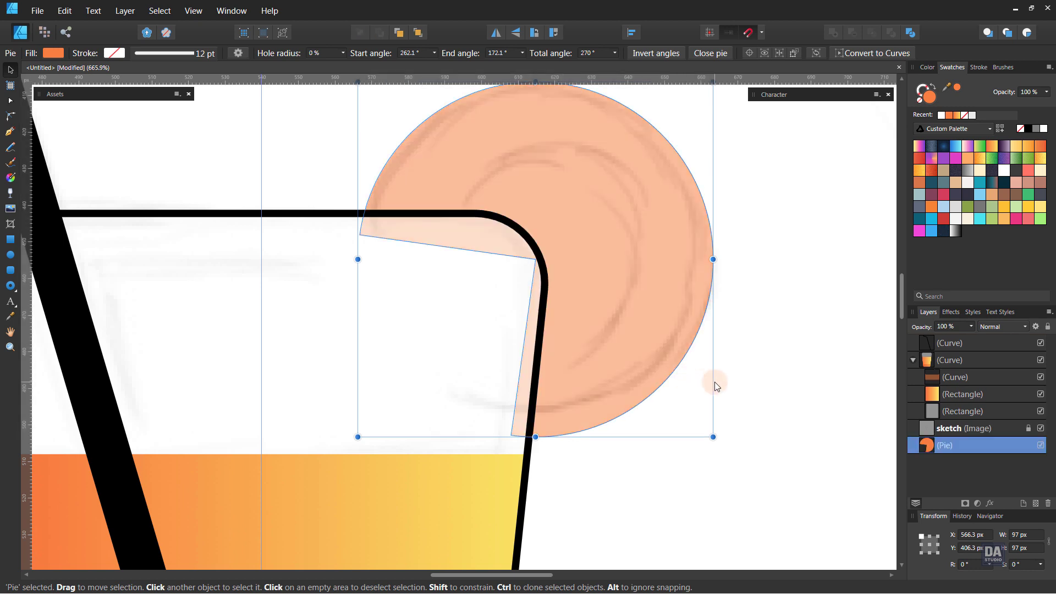
{"action": "key", "text": "ctrl+bracketright"}
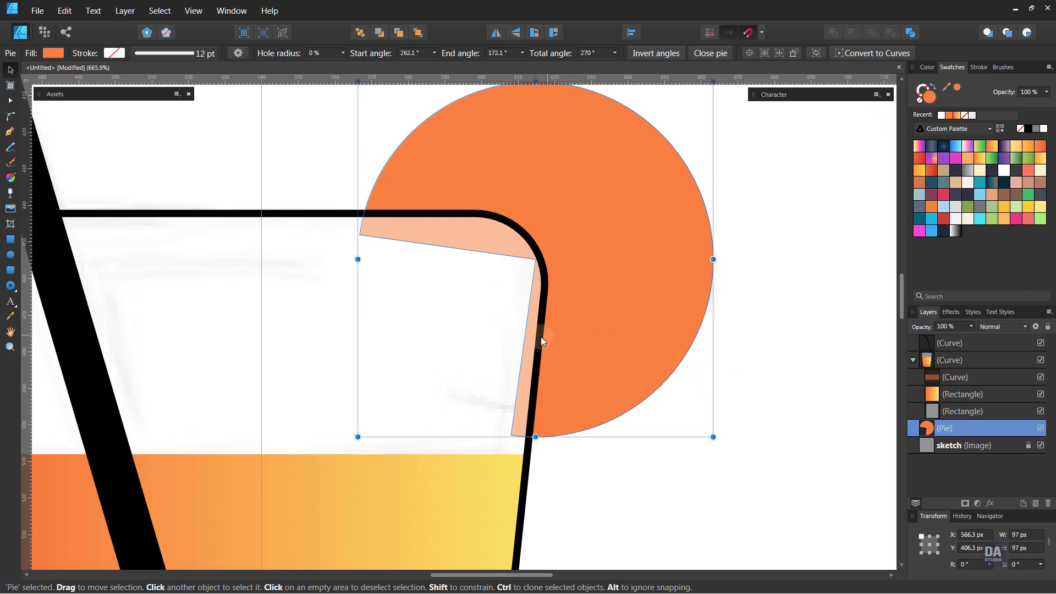
{"action": "left_click", "coordinate": [756, 370]}
{"action": "left_click_drag", "start_coordinate": [758, 370], "coordinate": [499, 242]}
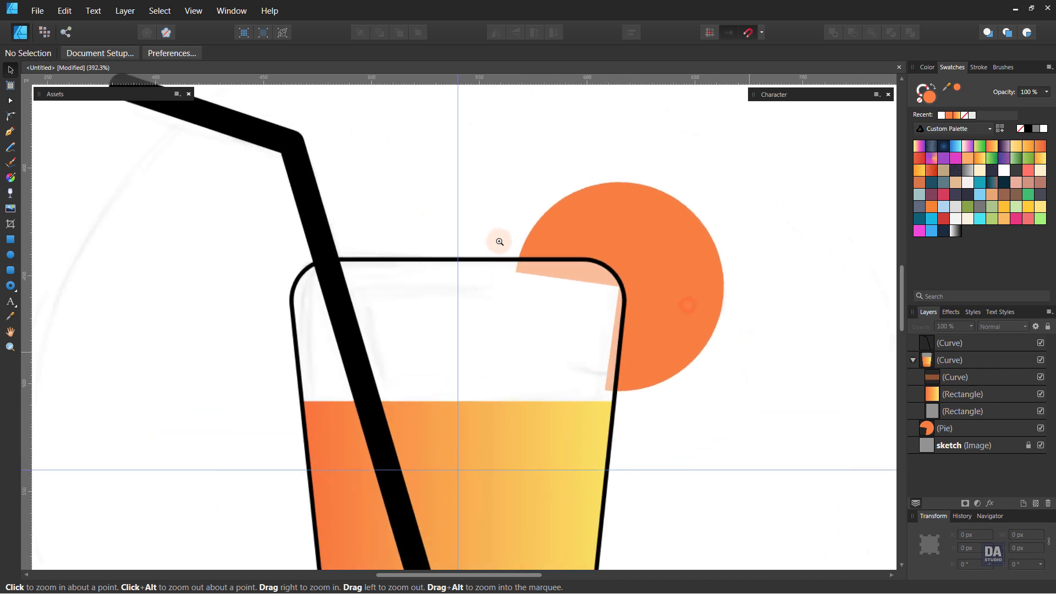
{"action": "left_click_drag", "start_coordinate": [769, 343], "coordinate": [726, 324]}
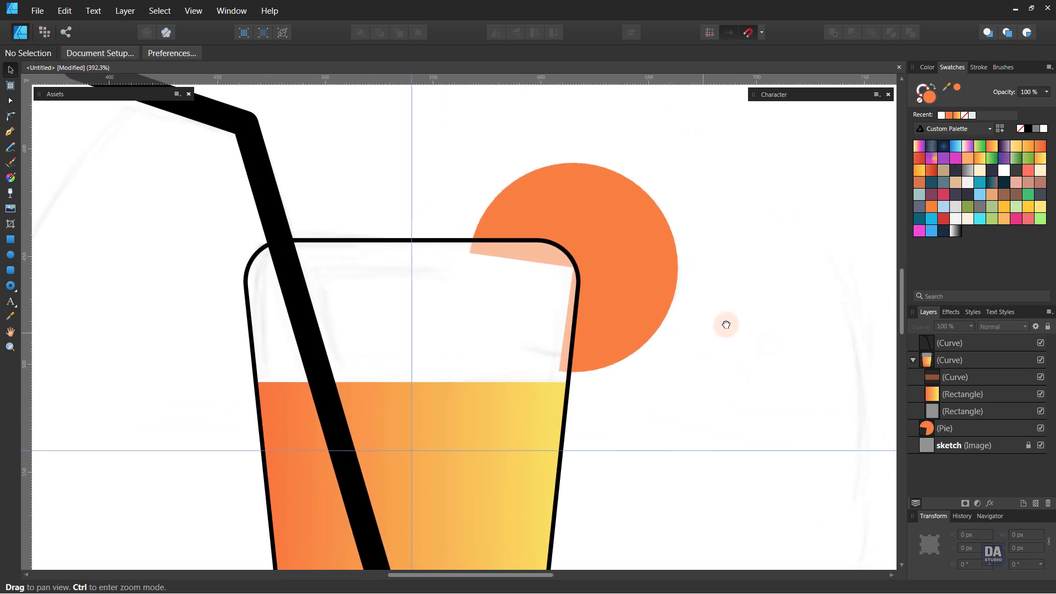
{"action": "left_click", "coordinate": [627, 311]}
{"action": "left_click", "coordinate": [461, 323], "text": "shift"}
{"action": "left_click_drag", "start_coordinate": [640, 360], "coordinate": [583, 362]}
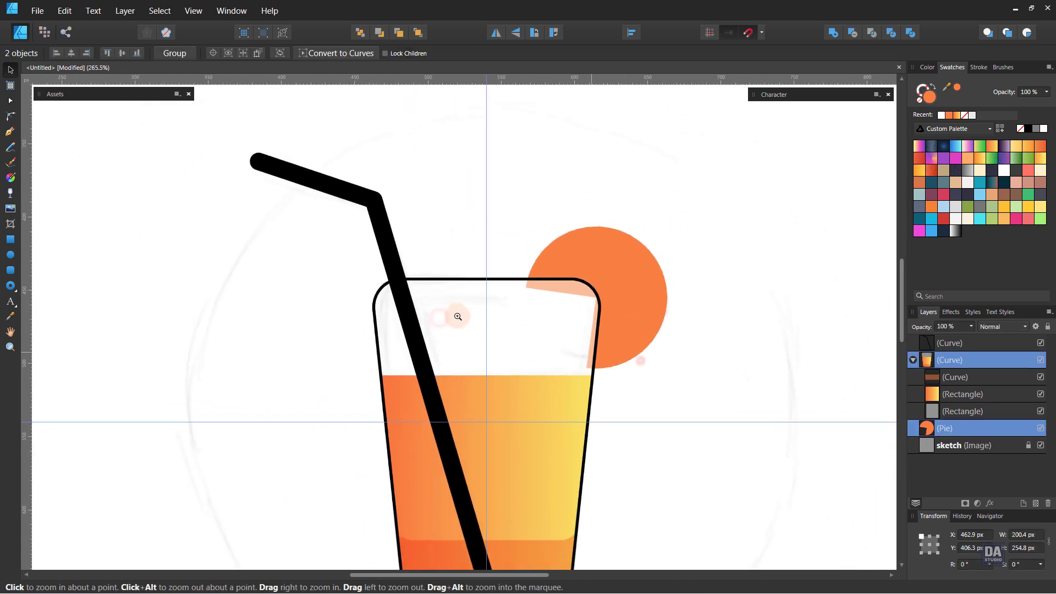
{"action": "left_click_drag", "start_coordinate": [715, 421], "coordinate": [477, 390]}
{"action": "left_click_drag", "start_coordinate": [364, 377], "coordinate": [672, 377]}
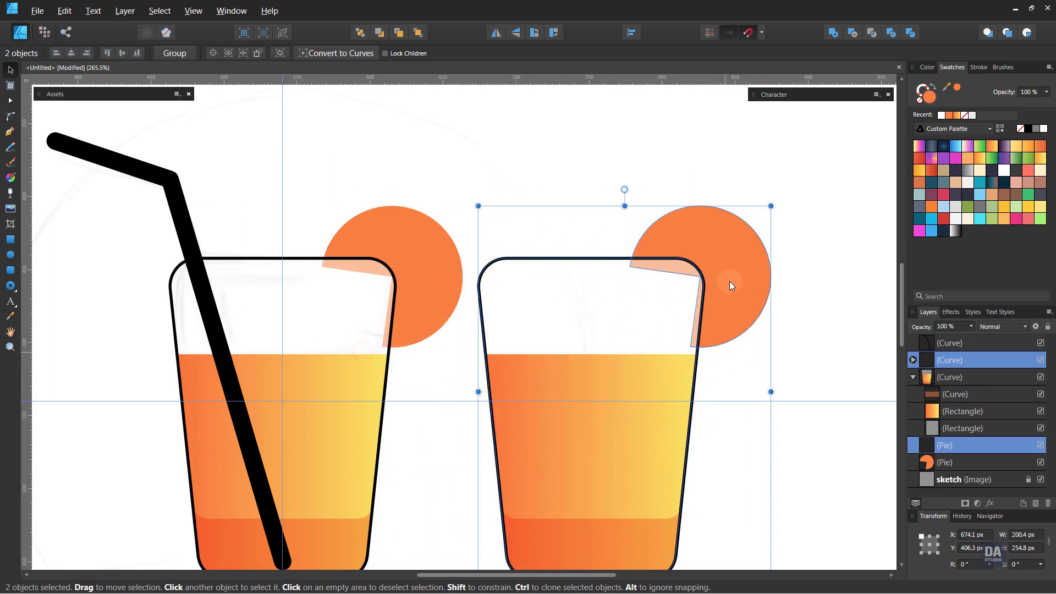
{"action": "left_click", "coordinate": [915, 34]}
{"action": "left_click", "coordinate": [798, 328]}
{"action": "left_click", "coordinate": [678, 351]}
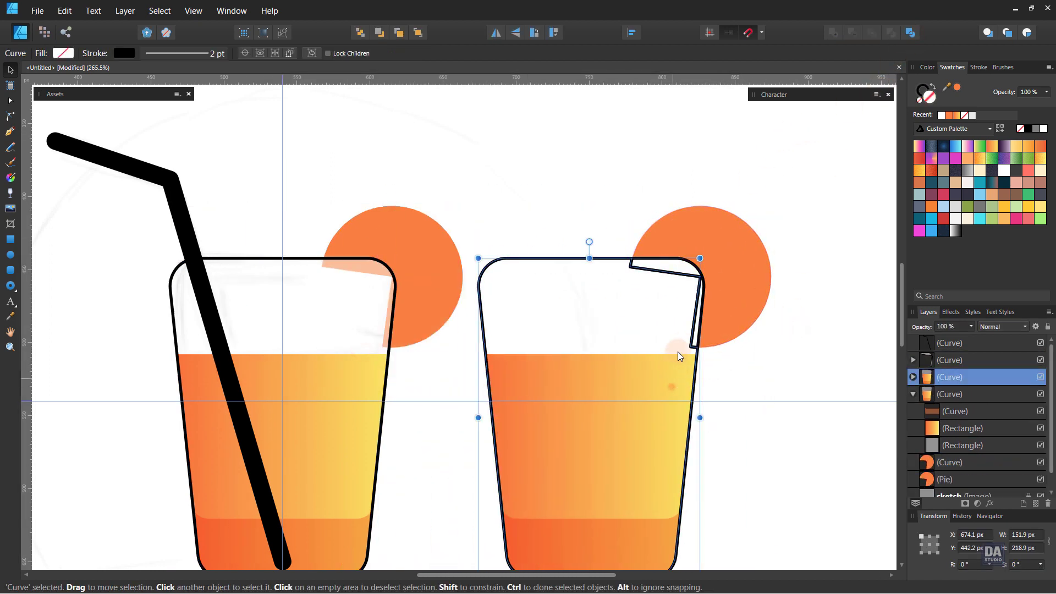
{"action": "key", "text": "Delete"}
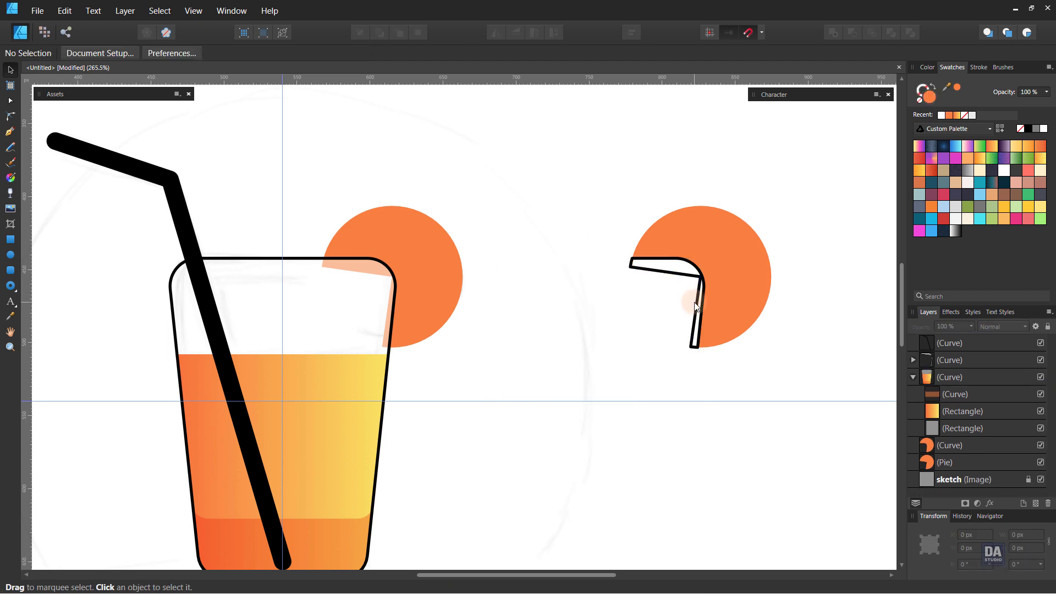
{"action": "left_click", "coordinate": [697, 305]}
{"action": "key", "text": "Delete"}
{"action": "left_click", "coordinate": [722, 299]}
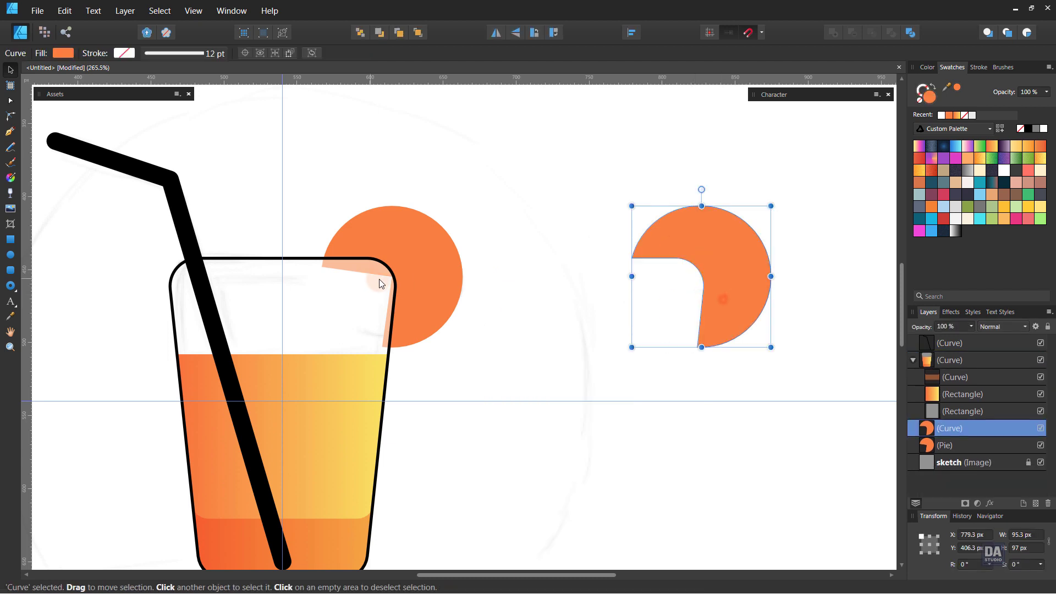
{"action": "left_click", "coordinate": [455, 279]}
{"action": "key", "text": "Delete"}
{"action": "left_click_drag", "start_coordinate": [725, 288], "coordinate": [431, 291]}
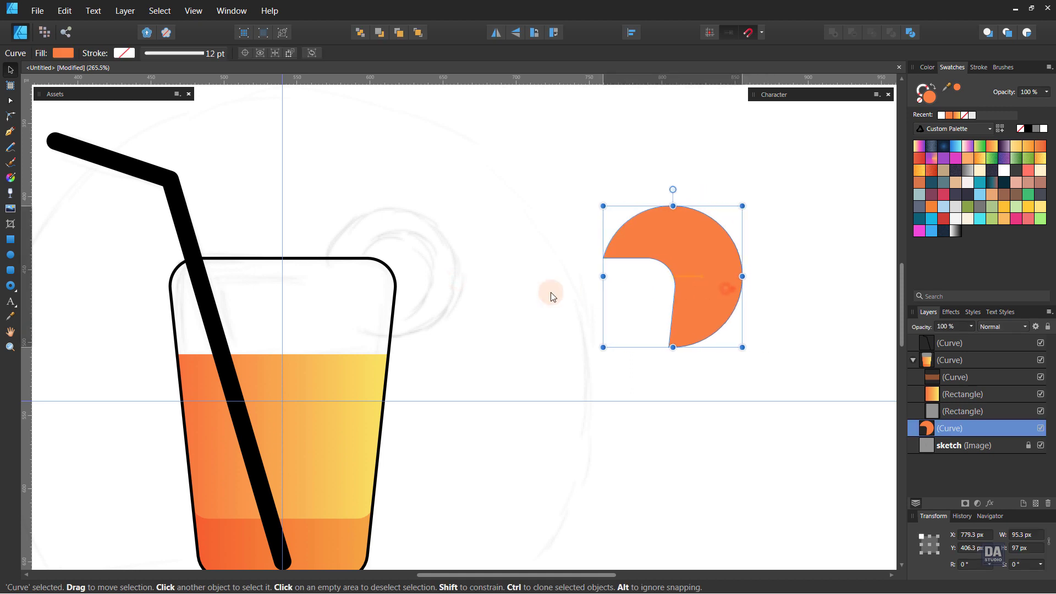
{"action": "left_click", "coordinate": [521, 291]}
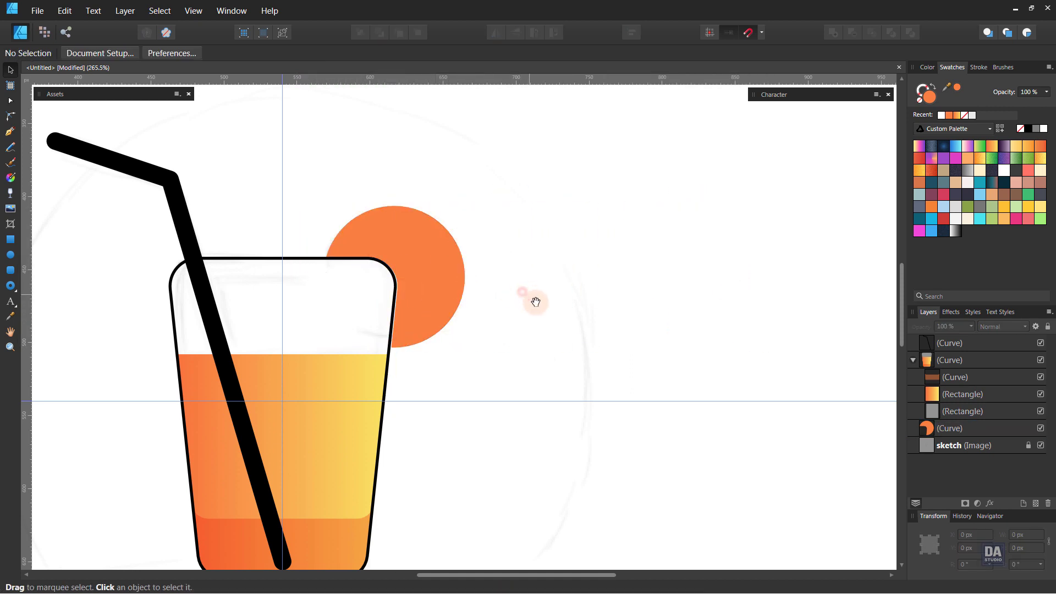
{"action": "key", "text": "z"}
{"action": "left_click_drag", "start_coordinate": [349, 288], "coordinate": [543, 306]}
{"action": "key", "text": "v"}
{"action": "left_click", "coordinate": [569, 311]}
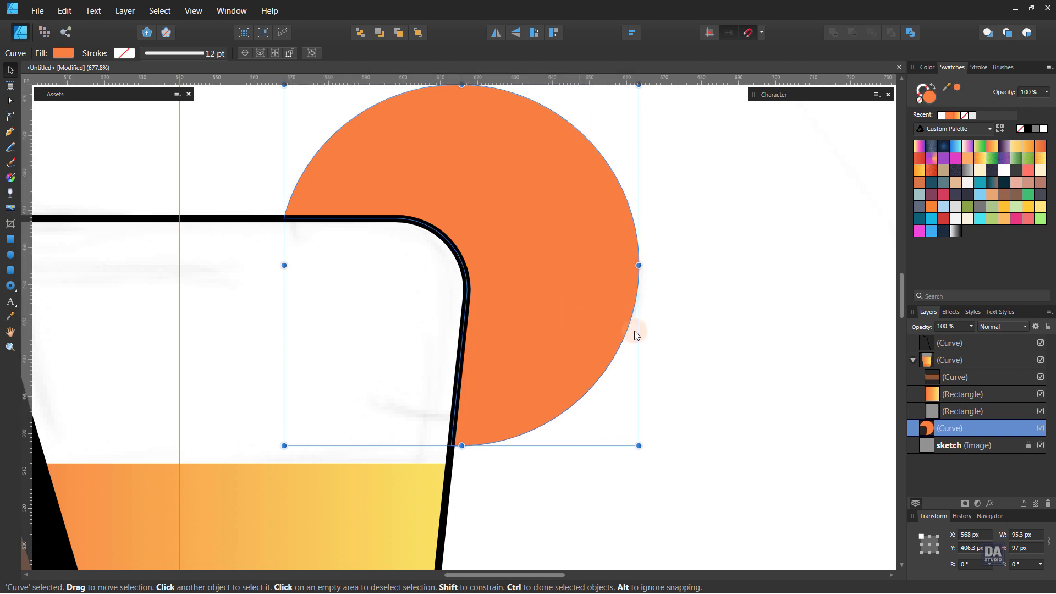
{"action": "left_click", "coordinate": [658, 335]}
{"action": "key", "text": "z"}
{"action": "mouse_move", "coordinate": [561, 318]}
{"action": "left_mouse_down"}
{"action": "mouse_move", "coordinate": [498, 313]}
{"action": "mouse_move", "coordinate": [659, 308]}
{"action": "left_mouse_up"}
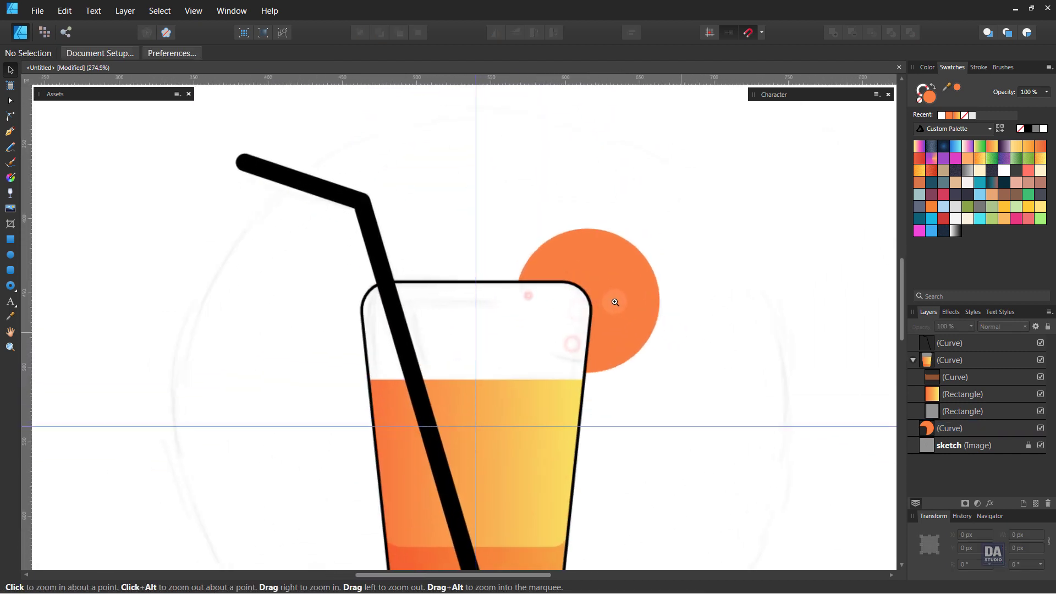
Step: Draw a circle over the orange slice with no fill and a 3 pt black outline
{"action": "left_click_drag", "start_coordinate": [705, 355], "coordinate": [661, 351]}
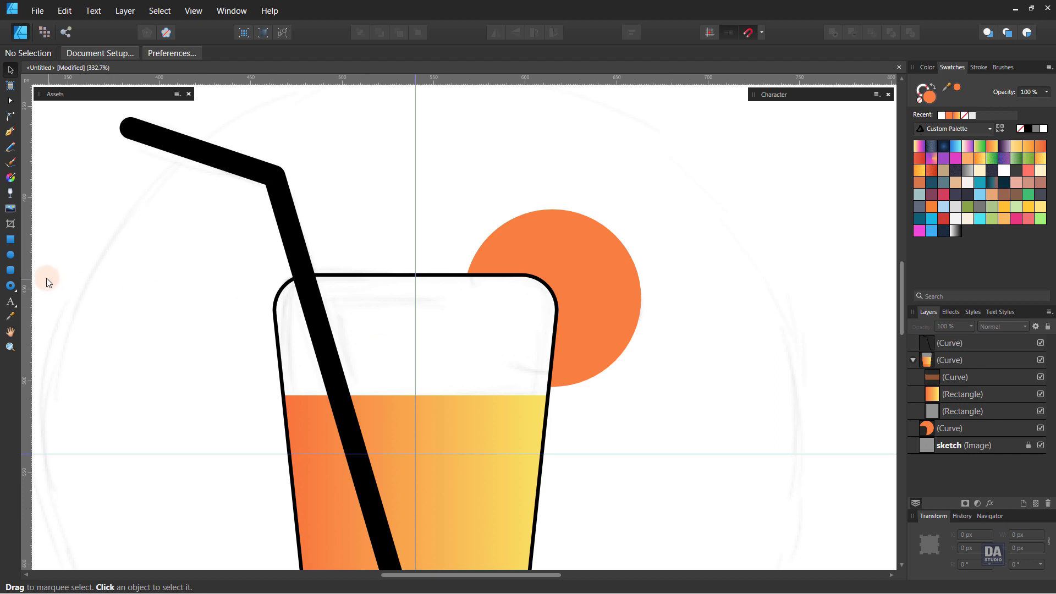
{"action": "left_click", "coordinate": [10, 254]}
{"action": "left_click_drag", "start_coordinate": [556, 298], "coordinate": [654, 372]}
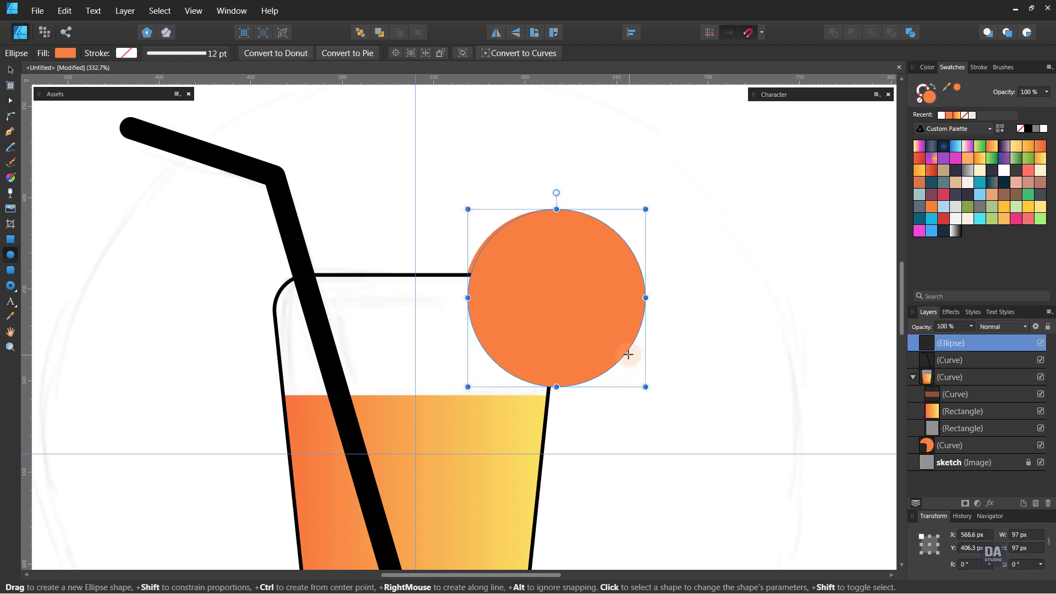
{"action": "key", "text": "v"}
{"action": "left_click", "coordinate": [933, 89]}
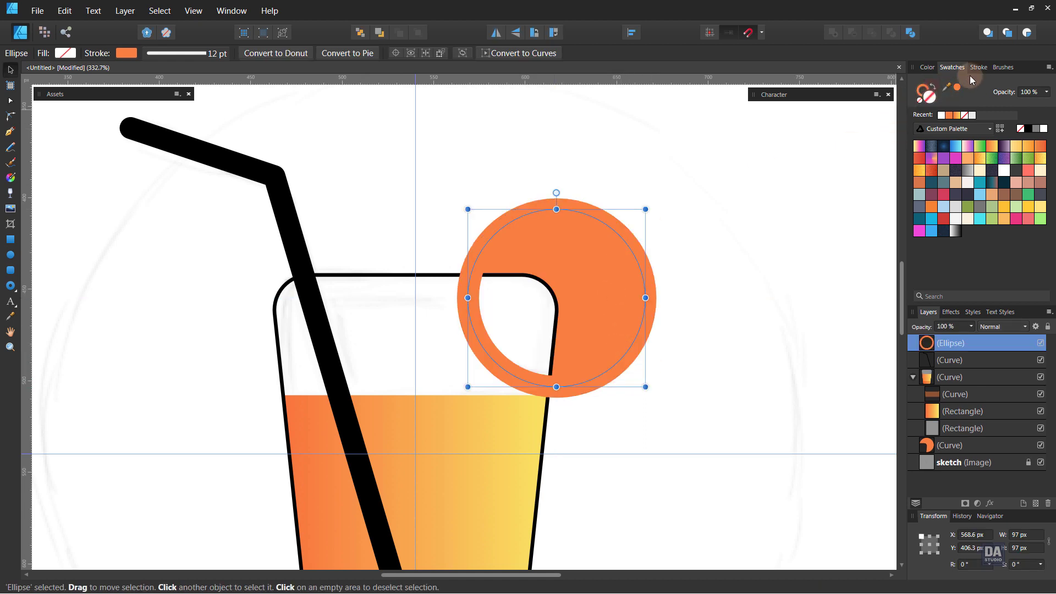
{"action": "left_click", "coordinate": [979, 67]}
{"action": "scroll", "coordinate": [1026, 101], "scroll_direction": "down", "scroll_amount": 2}
{"action": "scroll", "coordinate": [1038, 105], "scroll_direction": "down", "scroll_amount": 2}
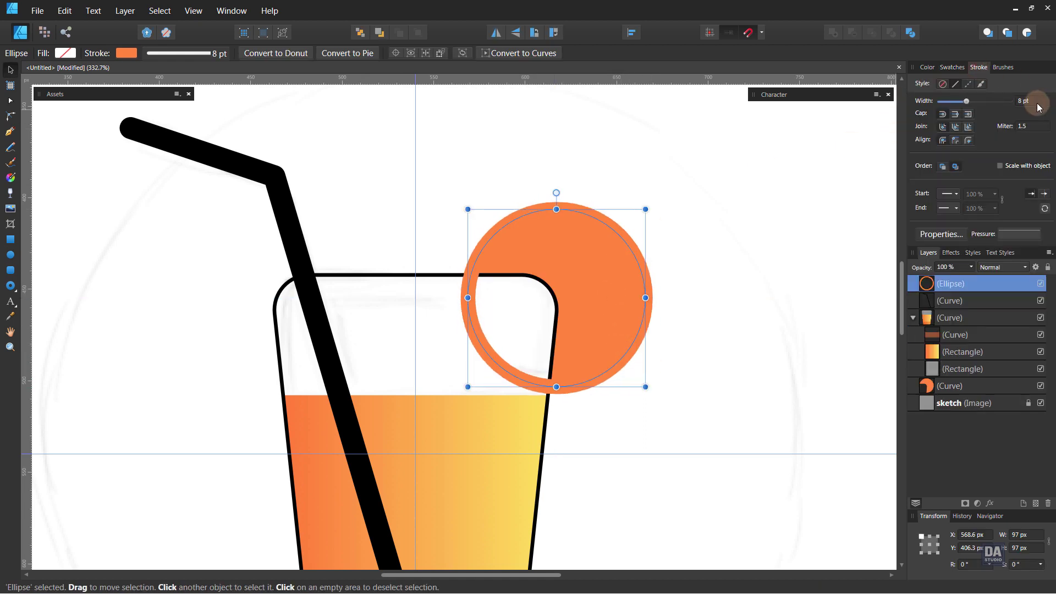
{"action": "scroll", "coordinate": [1038, 105], "scroll_direction": "down", "scroll_amount": 2}
{"action": "scroll", "coordinate": [1037, 105], "scroll_direction": "down", "scroll_amount": 2}
{"action": "scroll", "coordinate": [1038, 105], "scroll_direction": "down", "scroll_amount": 2}
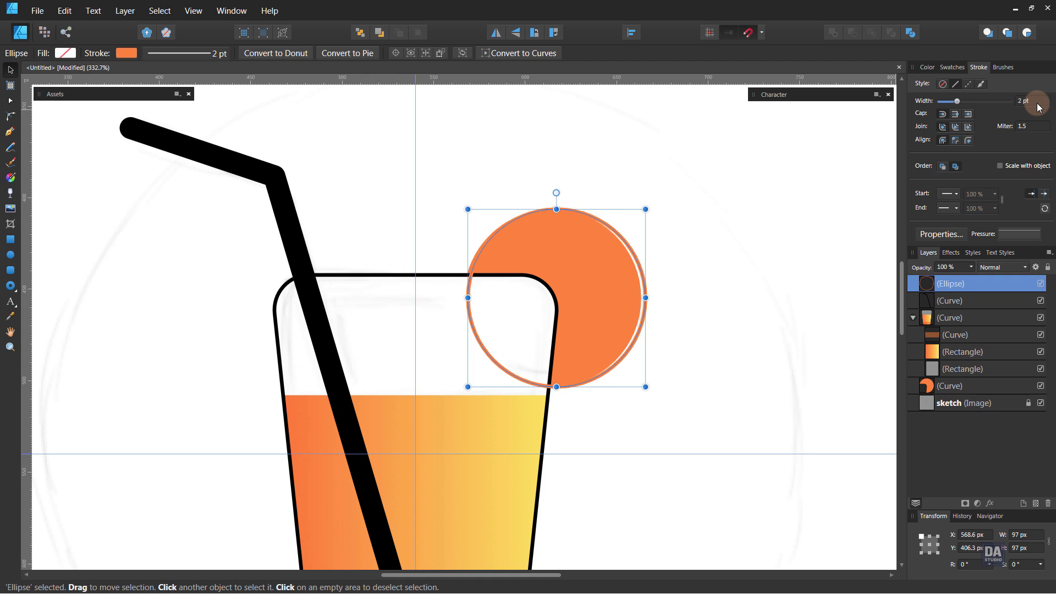
{"action": "scroll", "coordinate": [1037, 105], "scroll_direction": "up", "scroll_amount": 1}
{"action": "left_click", "coordinate": [952, 68]}
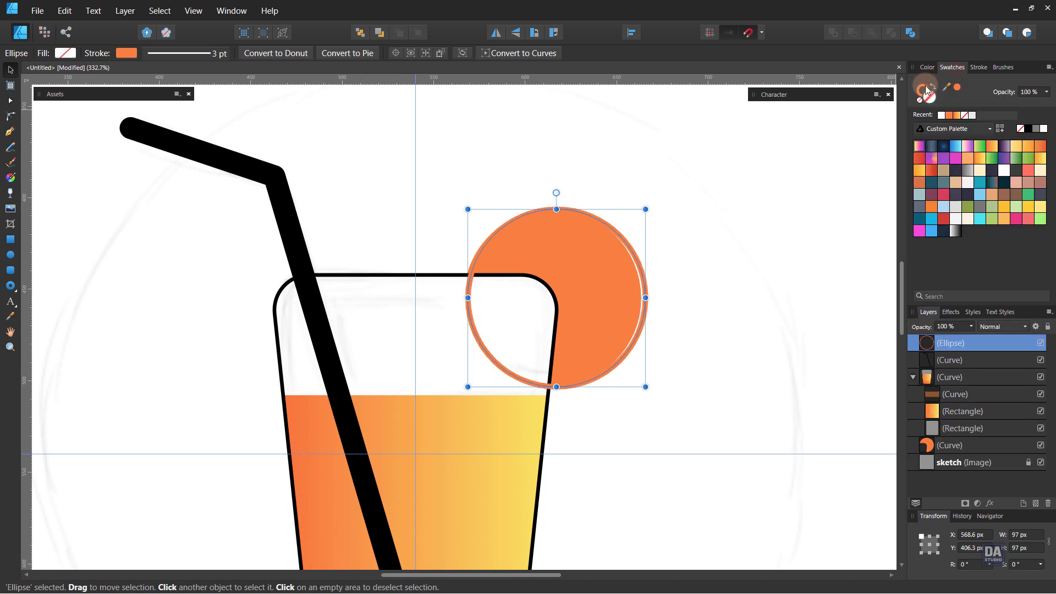
{"action": "left_click", "coordinate": [1028, 128]}
{"action": "scroll", "coordinate": [527, 283], "scroll_direction": "up", "scroll_amount": 3}
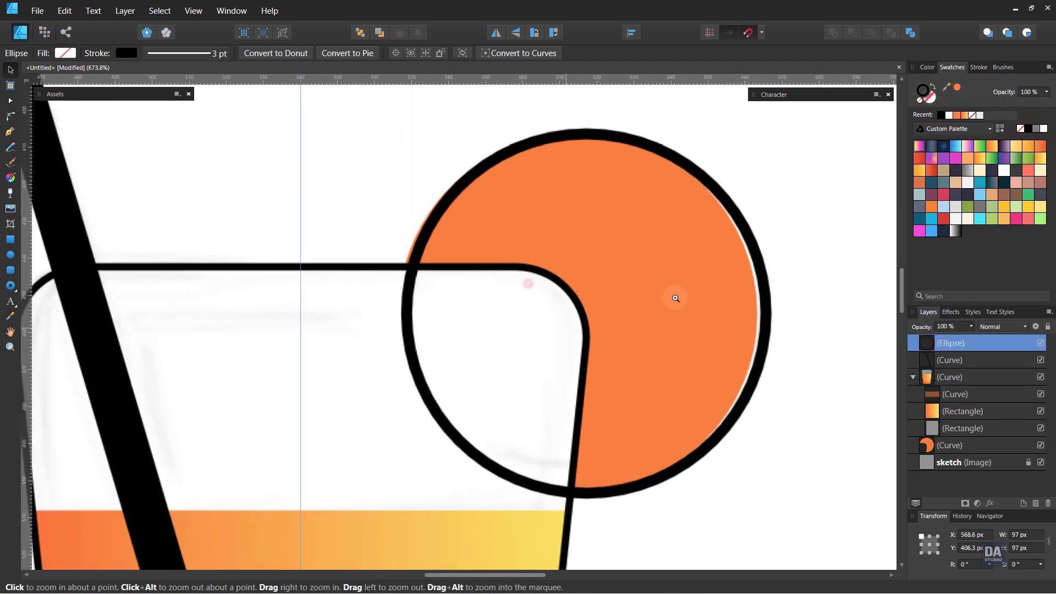
{"action": "left_click_drag", "start_coordinate": [750, 381], "coordinate": [744, 381]}
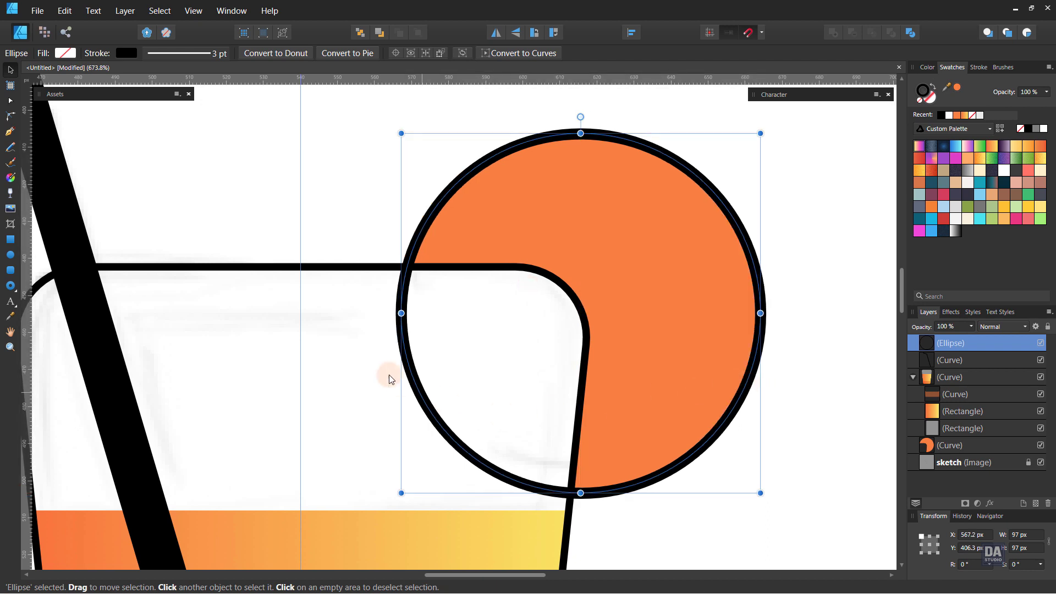
Step: Convert the ring to curves, break it at two nodes and delete the arc inside the glass
{"action": "left_click", "coordinate": [11, 101]}
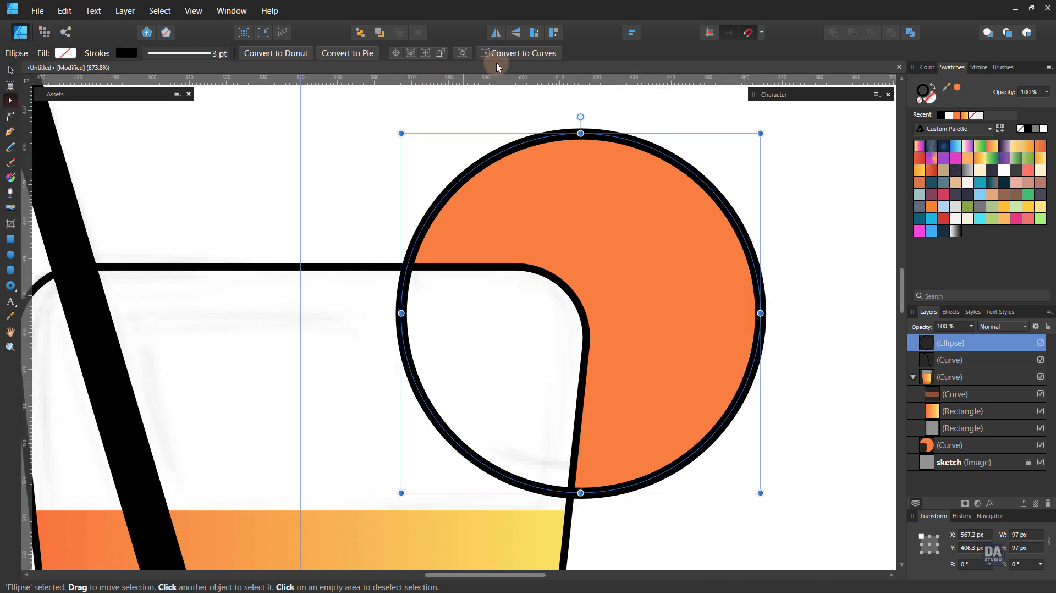
{"action": "left_click", "coordinate": [523, 53]}
{"action": "left_click", "coordinate": [401, 313]}
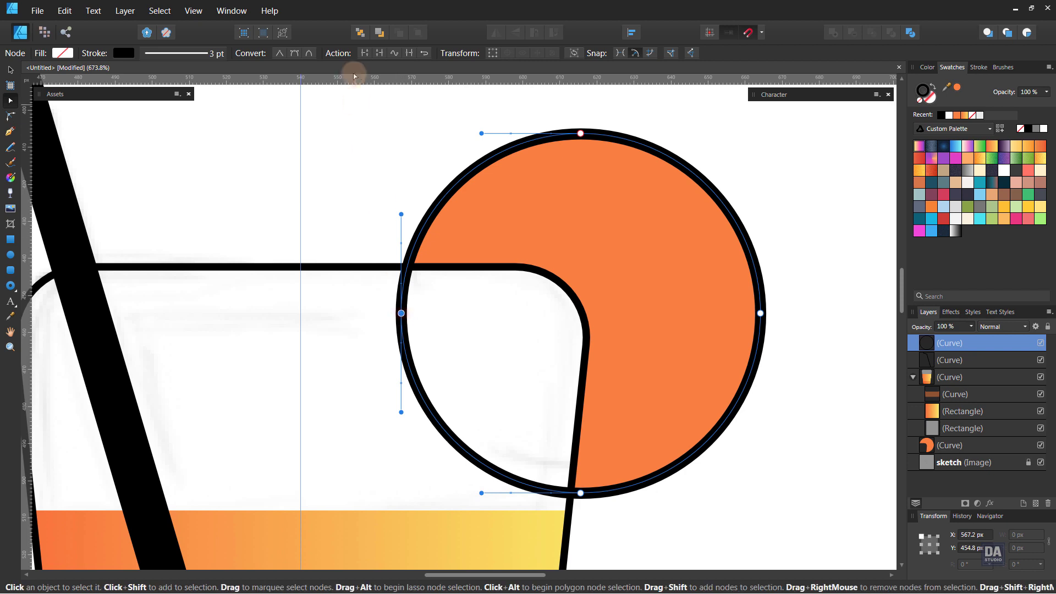
{"action": "left_click", "coordinate": [364, 53]}
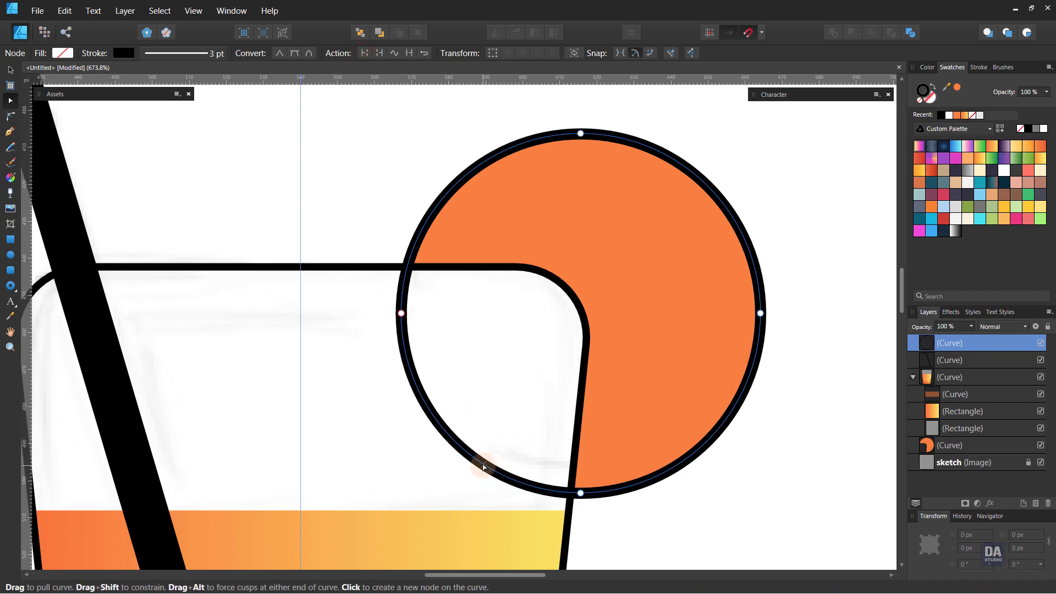
{"action": "left_click", "coordinate": [495, 472]}
{"action": "left_click", "coordinate": [364, 53]}
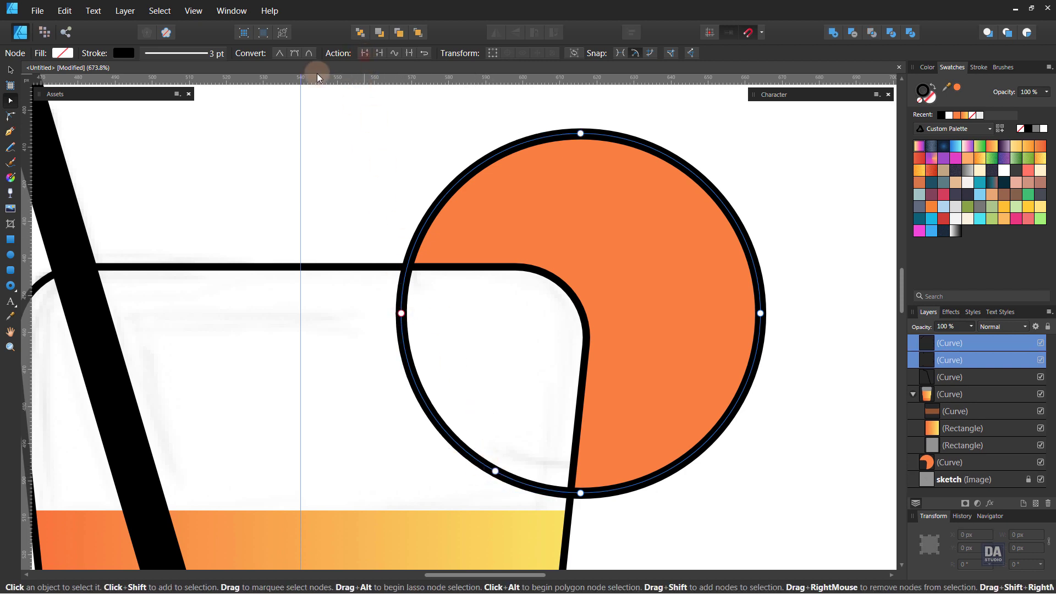
{"action": "left_click", "coordinate": [10, 70]}
{"action": "left_click", "coordinate": [423, 397]}
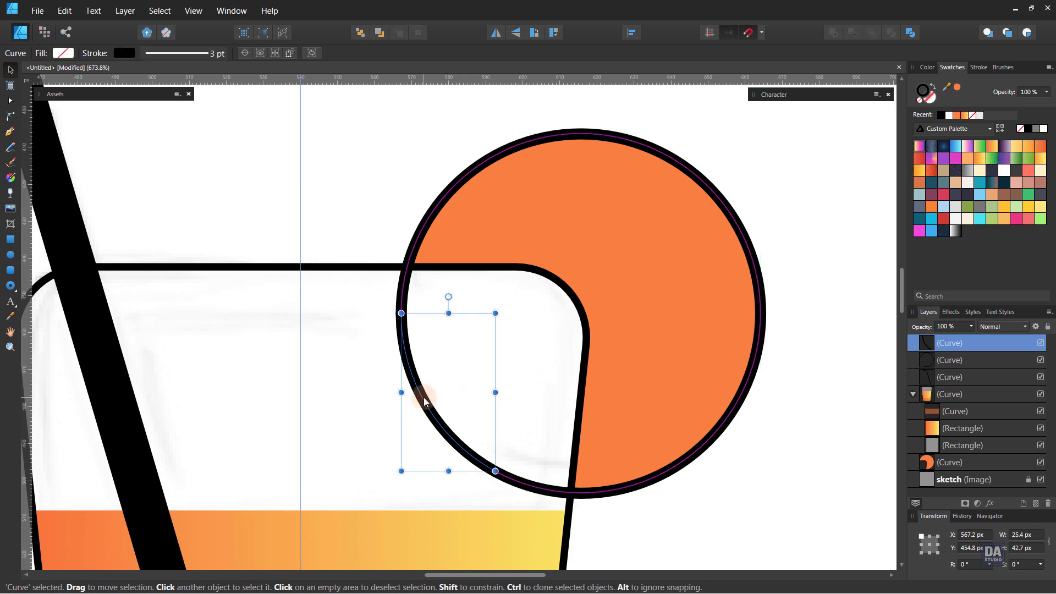
{"action": "key", "text": "Delete"}
{"action": "scroll", "coordinate": [646, 466], "scroll_direction": "down", "scroll_amount": 5}
Step: Hide the liquid gradient and draw a small white square ice cube inside the glass
{"action": "scroll", "coordinate": [594, 431], "scroll_direction": "up", "scroll_amount": 2}
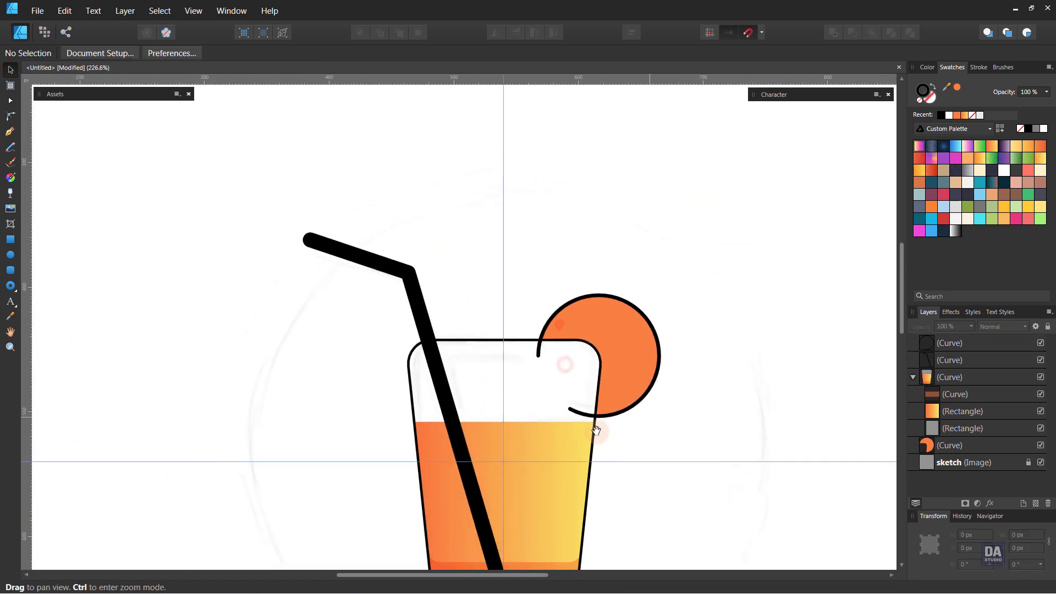
{"action": "scroll", "coordinate": [484, 270], "scroll_direction": "up", "scroll_amount": 2}
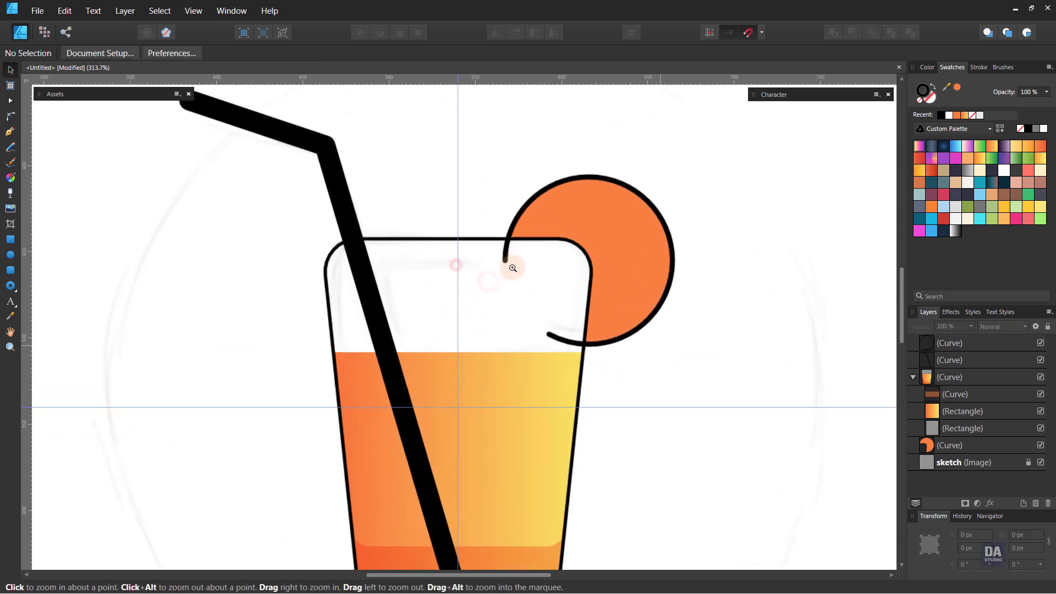
{"action": "mouse_move", "coordinate": [546, 290]}
{"action": "left_mouse_down"}
{"action": "mouse_move", "coordinate": [636, 286]}
{"action": "mouse_move", "coordinate": [545, 280]}
{"action": "mouse_move", "coordinate": [588, 269]}
{"action": "left_mouse_up"}
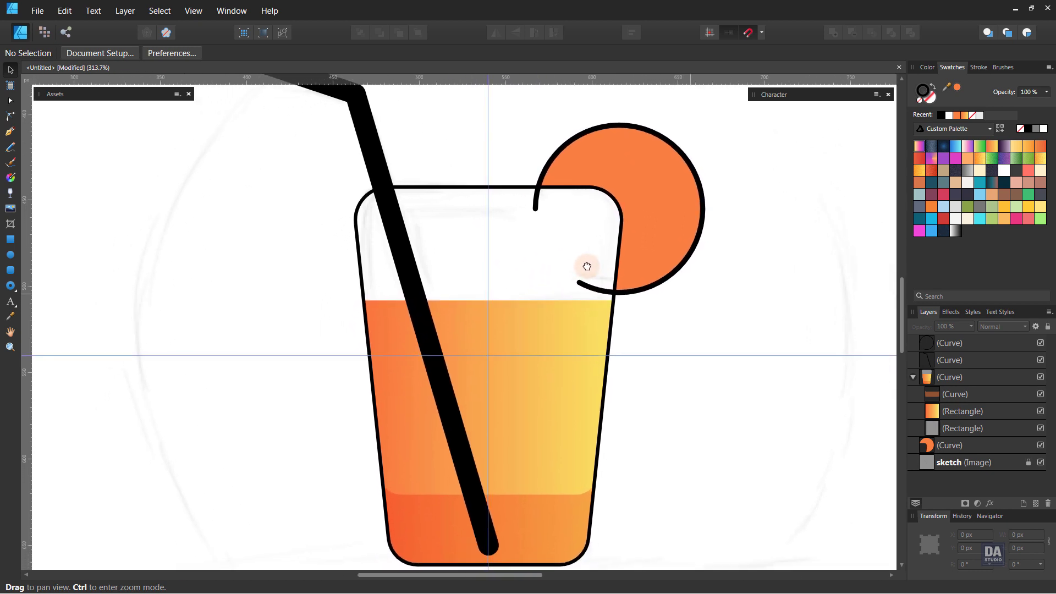
{"action": "left_click_drag", "start_coordinate": [550, 366], "coordinate": [543, 361]}
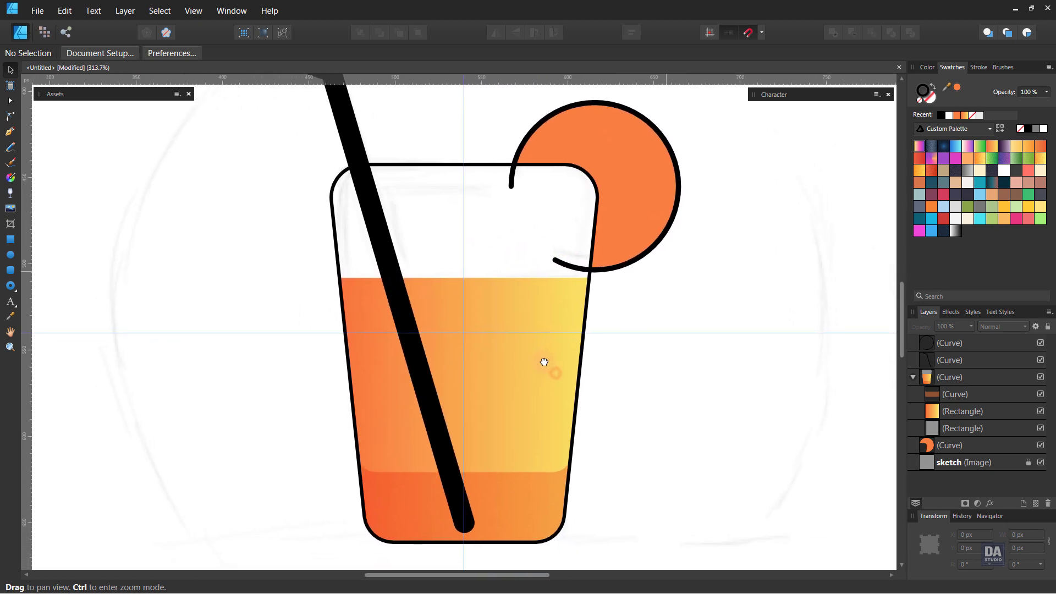
{"action": "left_click", "coordinate": [1040, 411]}
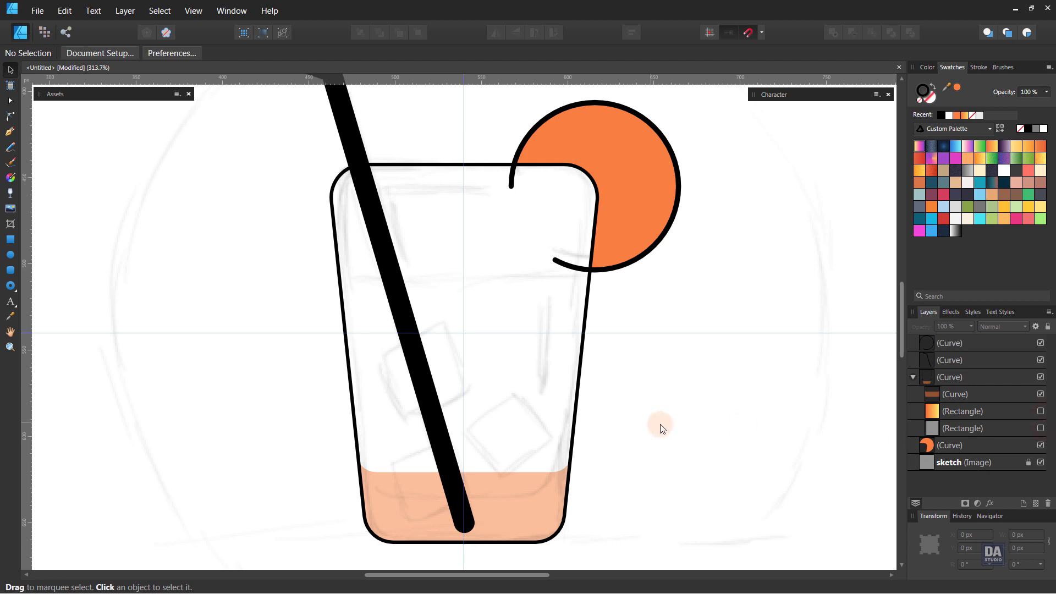
{"action": "left_click", "coordinate": [10, 239]}
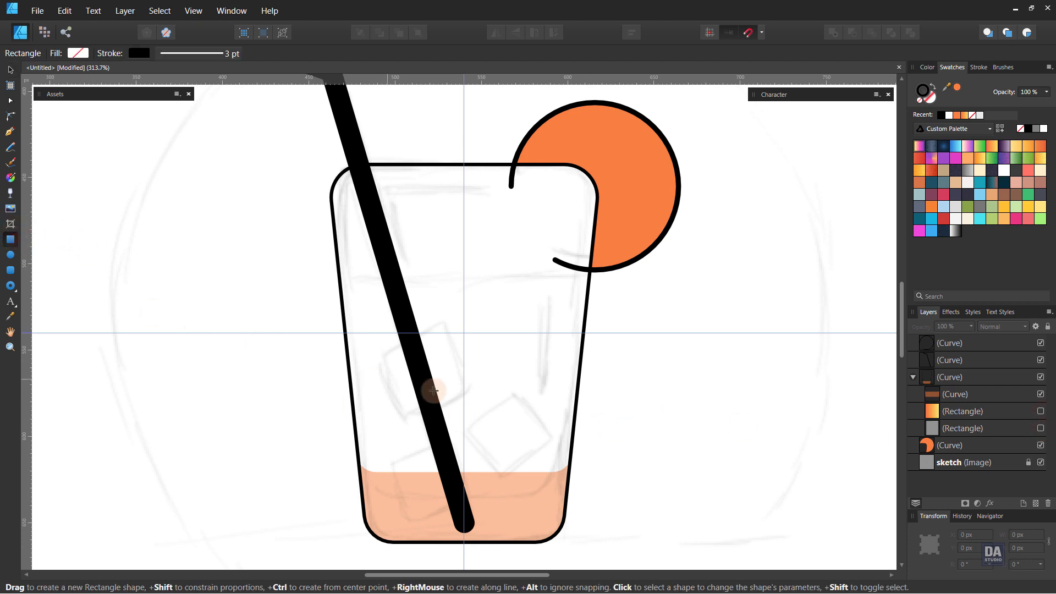
{"action": "mouse_move", "coordinate": [483, 411]}
{"action": "left_mouse_down"}
{"action": "mouse_move", "coordinate": [545, 470]}
{"action": "mouse_move", "coordinate": [561, 435]}
{"action": "left_mouse_up"}
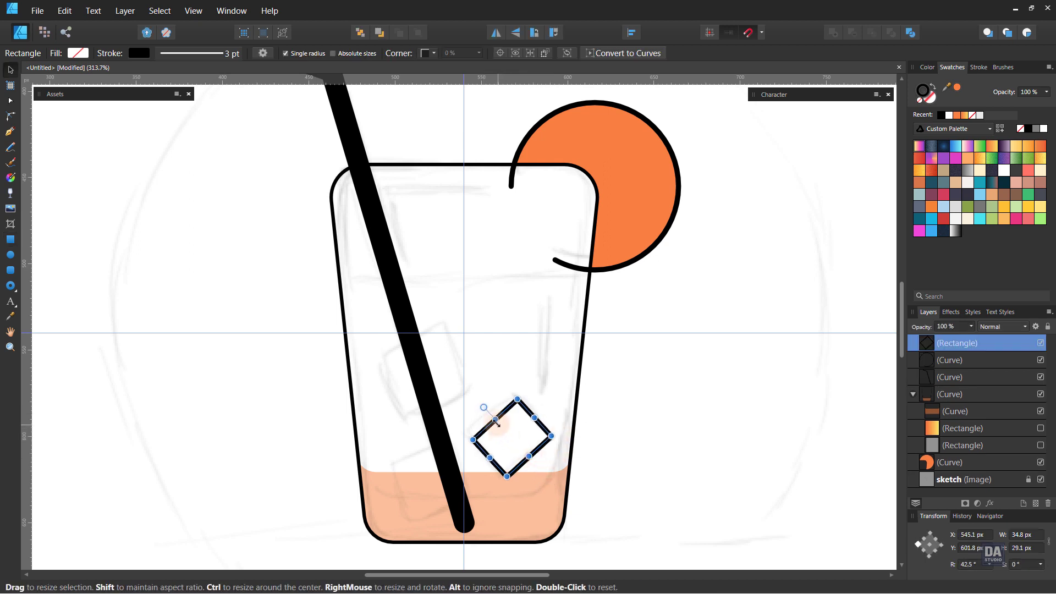
{"action": "left_click_drag", "start_coordinate": [495, 419], "coordinate": [490, 413]}
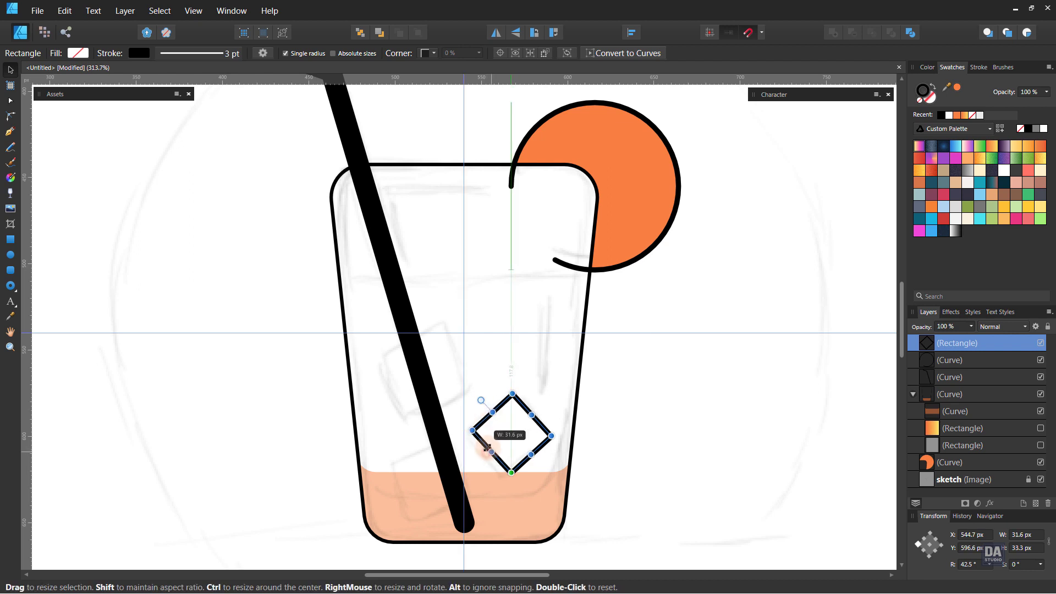
{"action": "left_click_drag", "start_coordinate": [516, 447], "coordinate": [523, 444]}
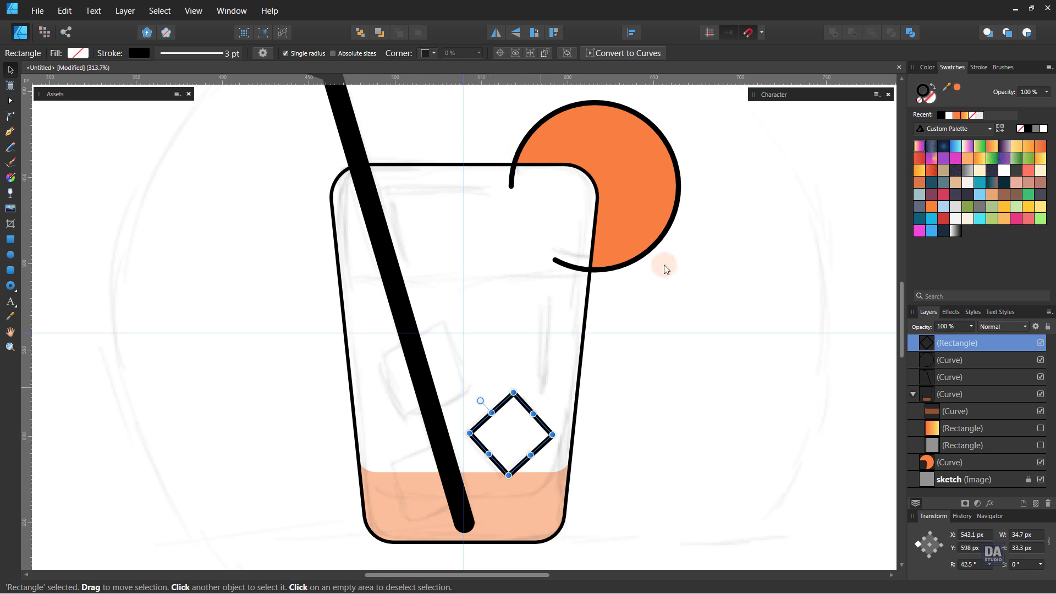
{"action": "left_click", "coordinate": [933, 89]}
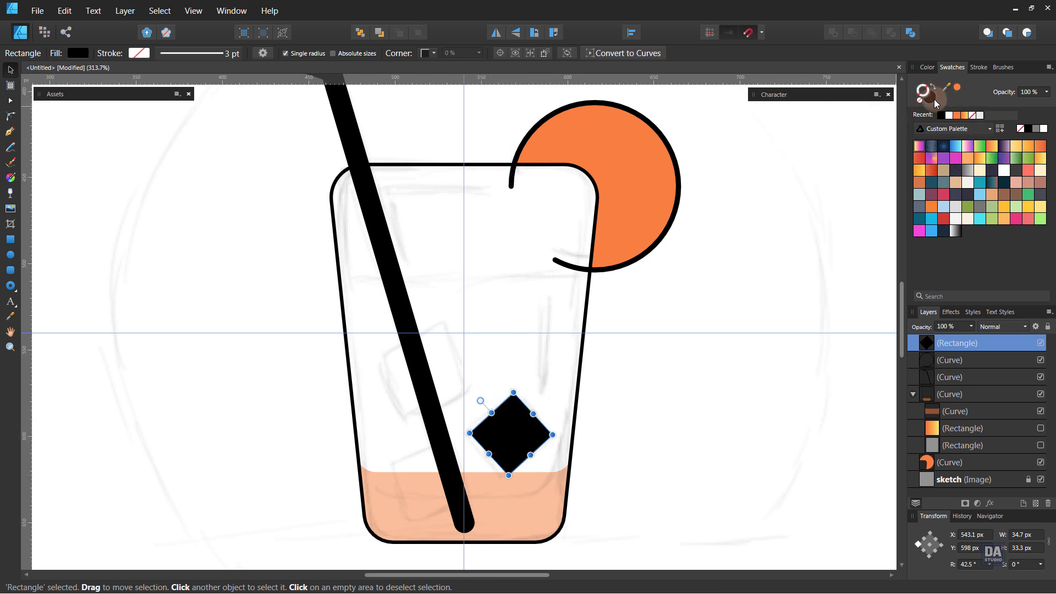
{"action": "left_click", "coordinate": [1044, 129]}
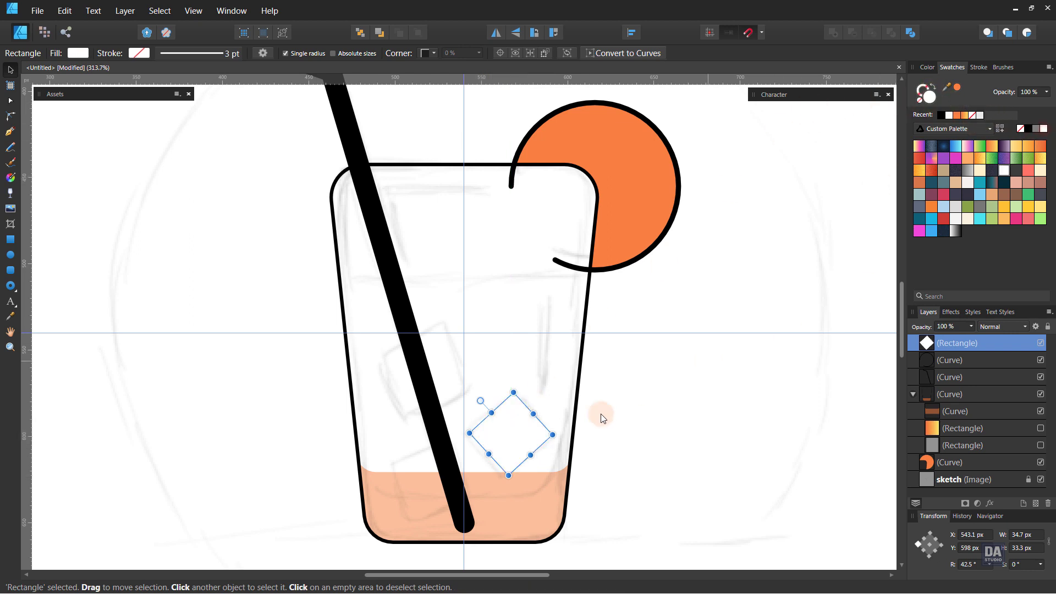
{"action": "left_click", "coordinate": [519, 436]}
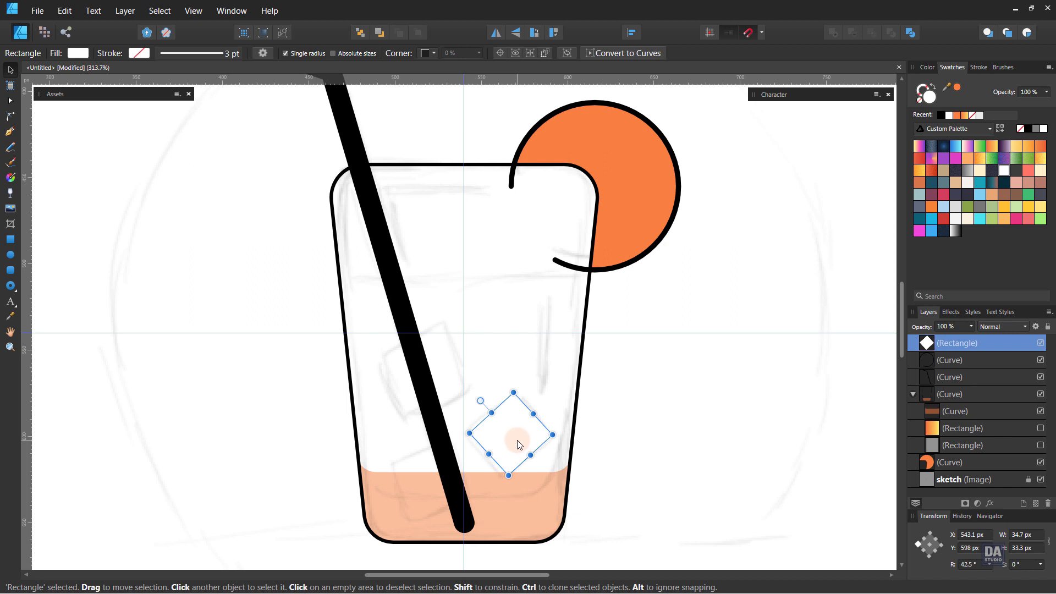
{"action": "left_click", "coordinate": [623, 436]}
{"action": "left_click", "coordinate": [526, 443]}
Step: Duplicate the ice cube lower into the liquid, then resize and tilt the copy
{"action": "left_click_drag", "start_coordinate": [527, 443], "coordinate": [448, 492]}
{"action": "mouse_move", "coordinate": [402, 448]}
{"action": "left_mouse_down"}
{"action": "mouse_move", "coordinate": [428, 440]}
{"action": "mouse_move", "coordinate": [414, 440]}
{"action": "left_mouse_up"}
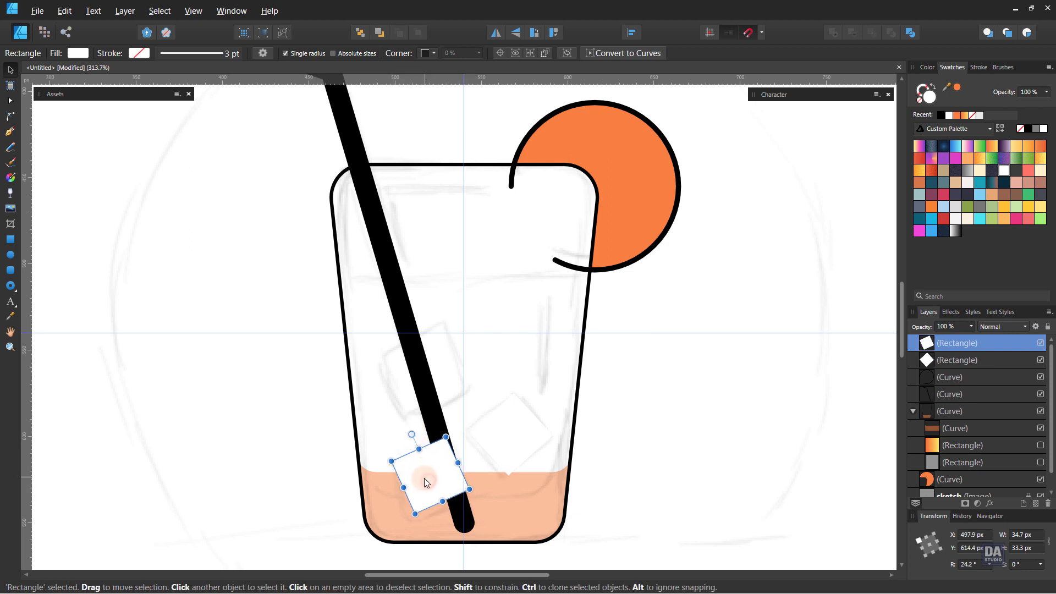
{"action": "mouse_move", "coordinate": [442, 506]}
{"action": "left_mouse_down"}
{"action": "mouse_move", "coordinate": [398, 495]}
{"action": "mouse_move", "coordinate": [420, 394]}
{"action": "mouse_move", "coordinate": [456, 365]}
{"action": "left_mouse_up"}
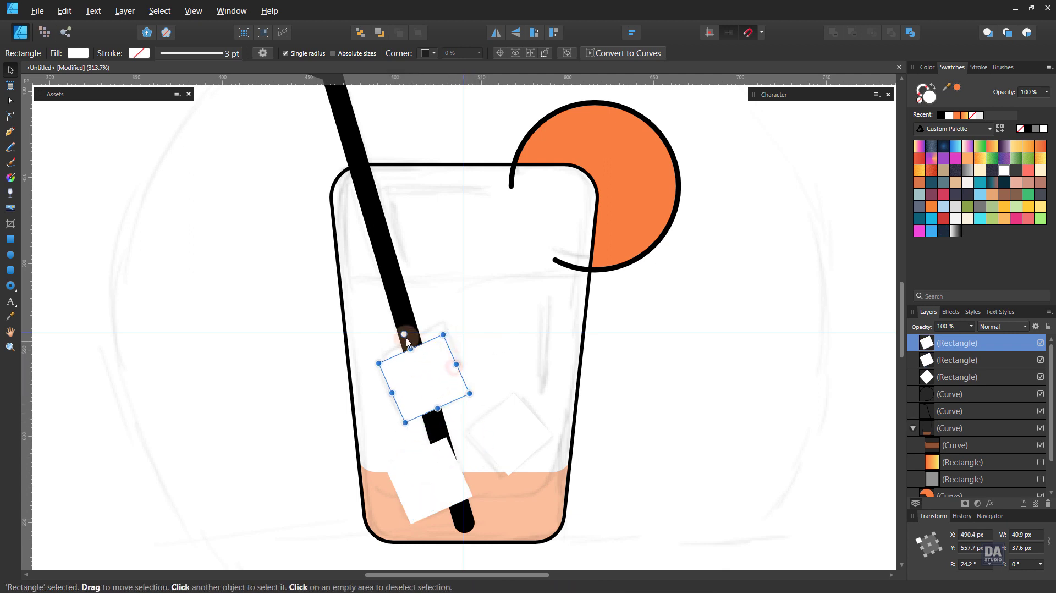
{"action": "left_click_drag", "start_coordinate": [403, 334], "coordinate": [400, 336]}
{"action": "left_click_drag", "start_coordinate": [456, 361], "coordinate": [463, 348]}
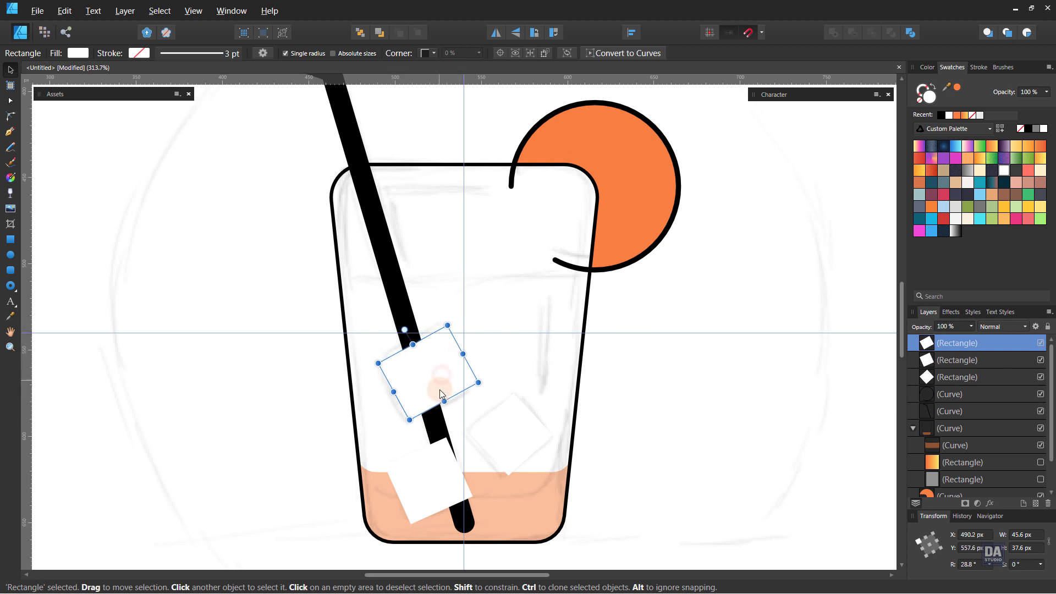
{"action": "mouse_move", "coordinate": [445, 395]}
{"action": "left_mouse_down"}
{"action": "mouse_move", "coordinate": [445, 406]}
{"action": "mouse_move", "coordinate": [431, 394]}
{"action": "mouse_move", "coordinate": [438, 406]}
{"action": "left_mouse_up"}
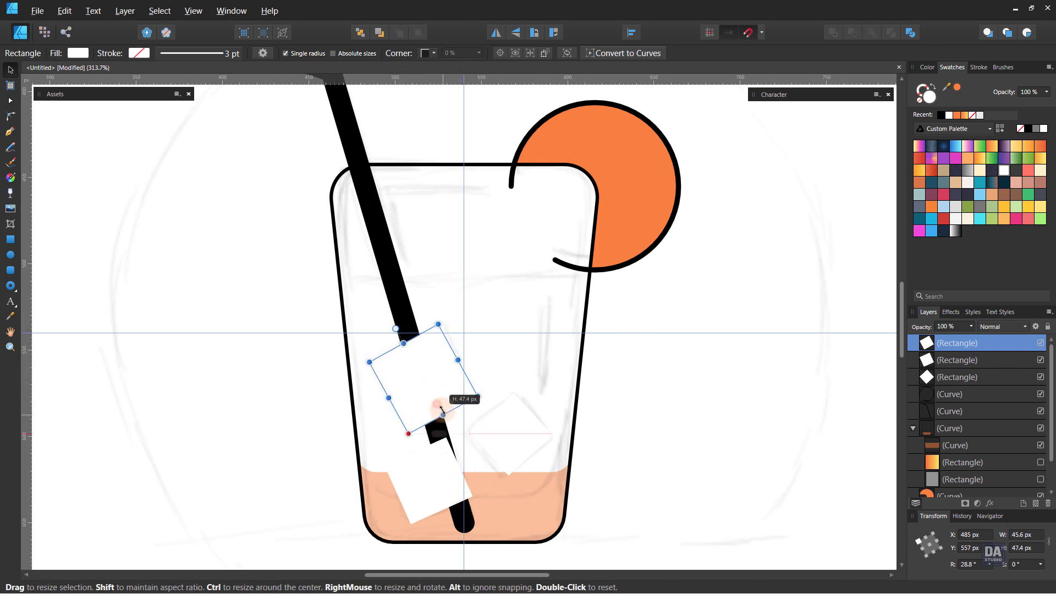
Step: Round the corners of all three ice cubes at once with the Corner tool
{"action": "left_click", "coordinate": [503, 455], "text": "shift"}
{"action": "left_click", "coordinate": [438, 481], "text": "shift"}
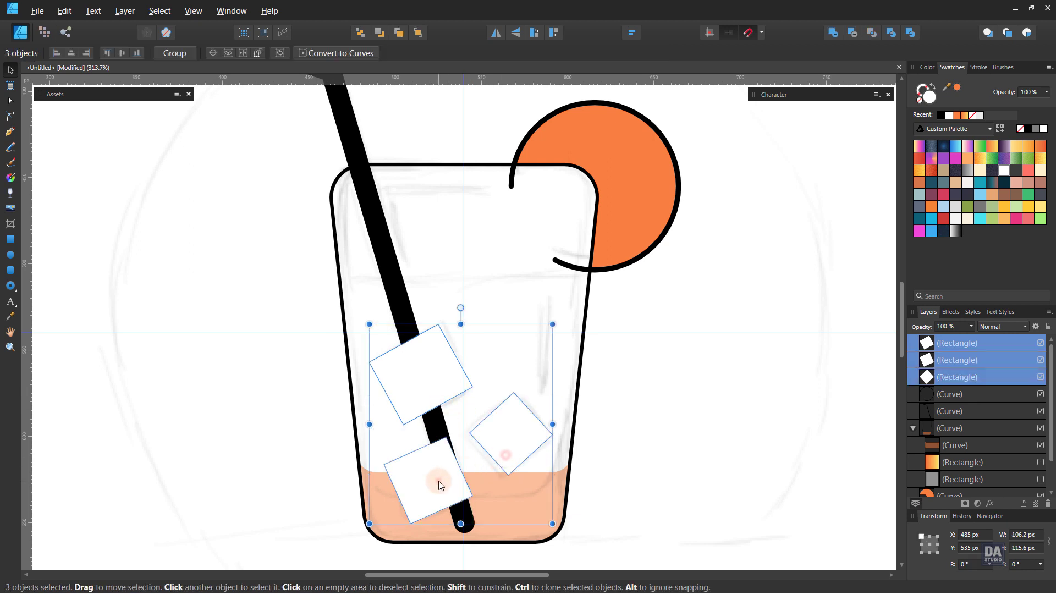
{"action": "left_click", "coordinate": [10, 116]}
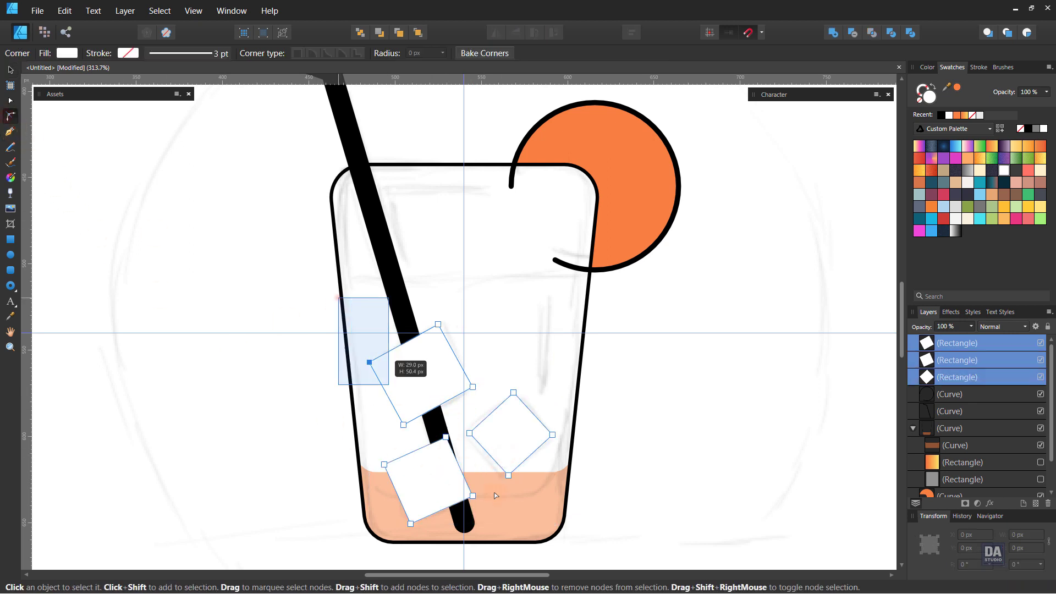
{"action": "left_click_drag", "start_coordinate": [332, 292], "coordinate": [607, 552]}
{"action": "left_click_drag", "start_coordinate": [552, 436], "coordinate": [539, 436]}
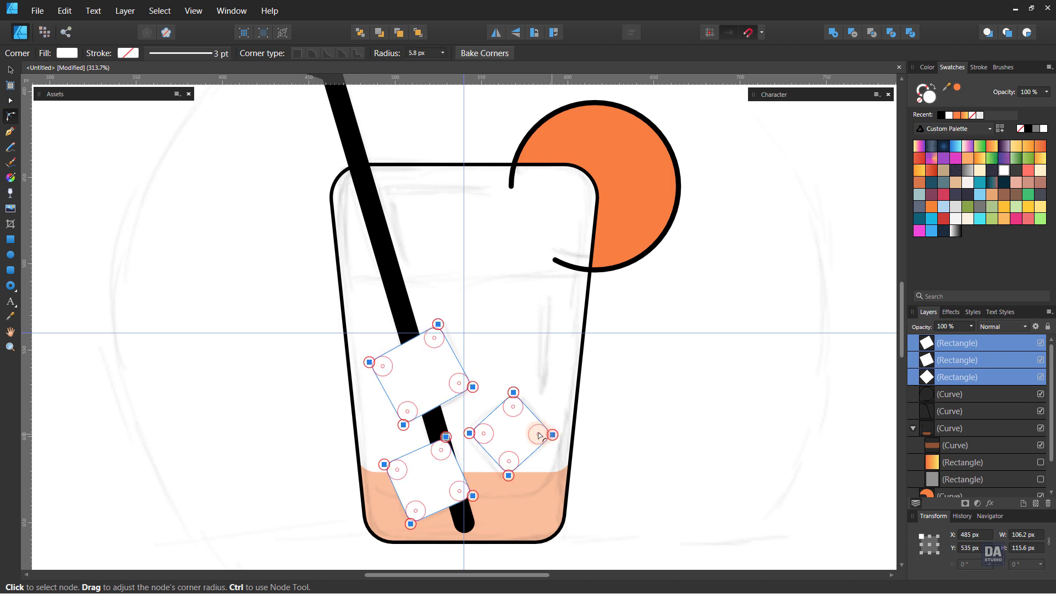
{"action": "left_click", "coordinate": [640, 451]}
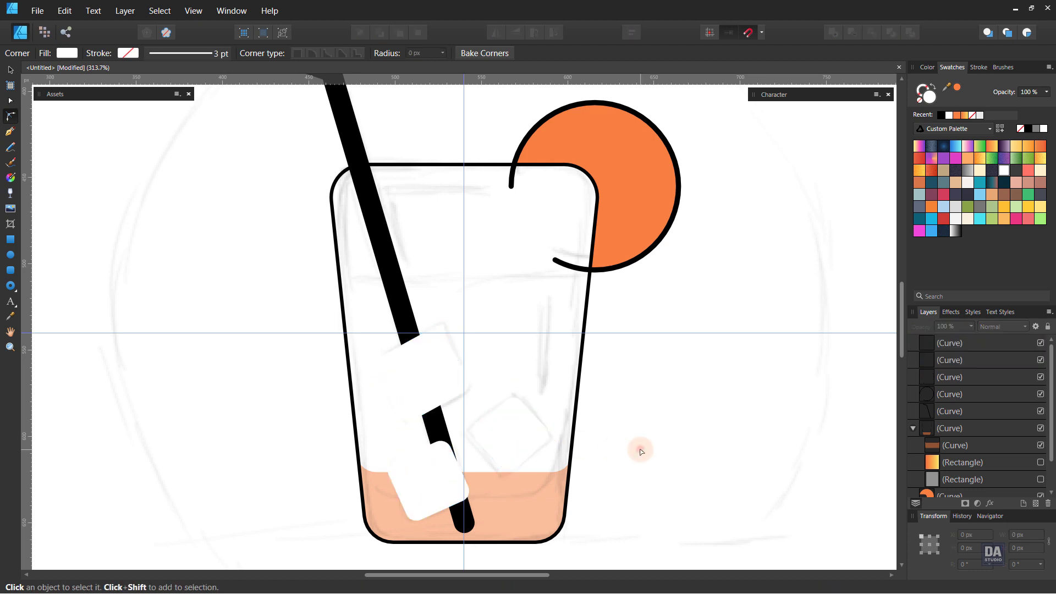
Step: Show the orange-to-yellow gradient liquid and toggle the grey rectangle's visibility
{"action": "left_click", "coordinate": [1040, 463]}
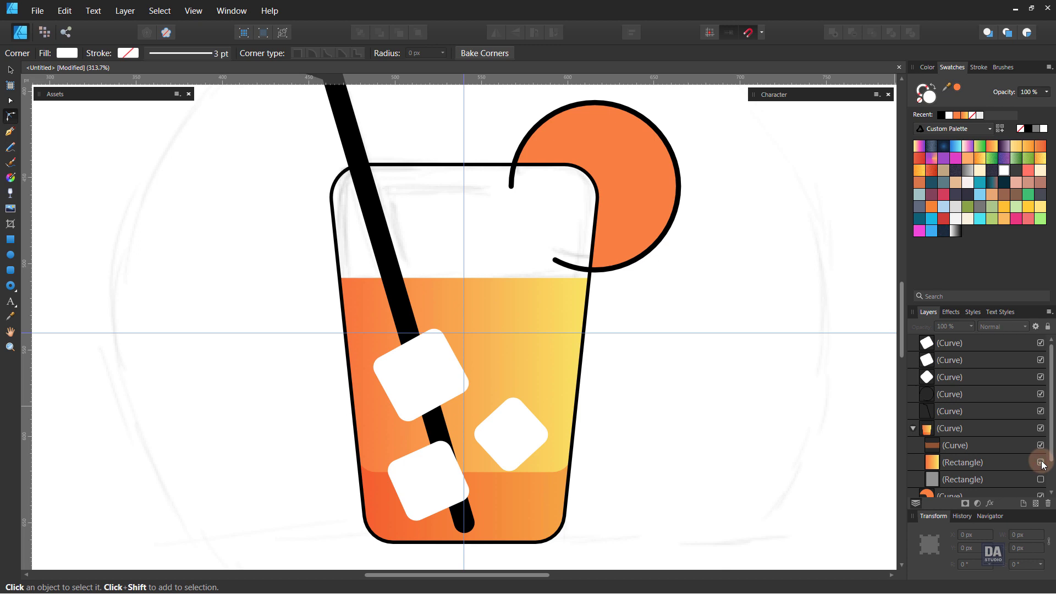
{"action": "left_click", "coordinate": [1041, 463]}
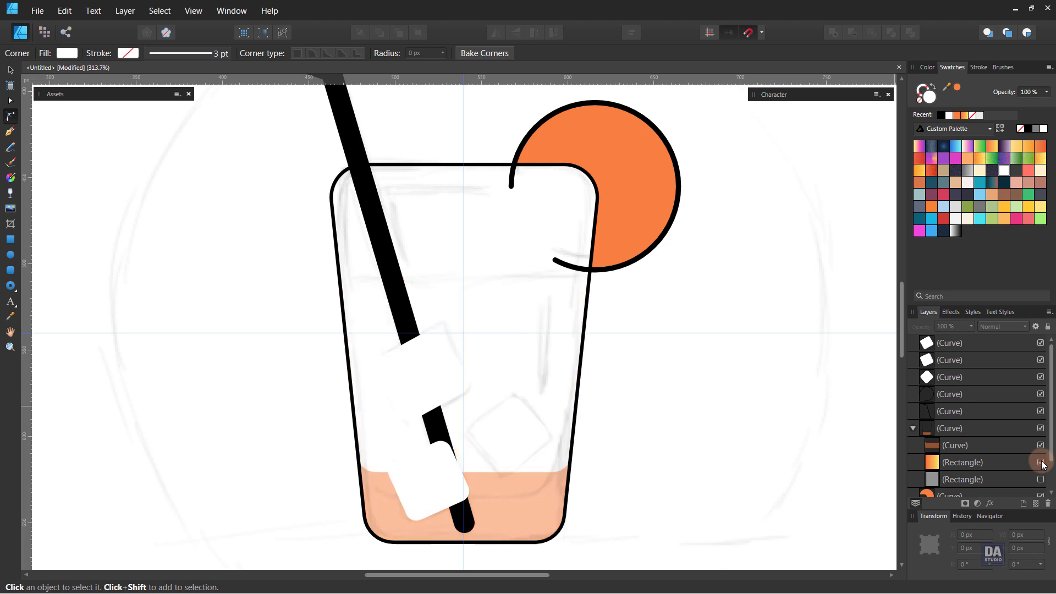
{"action": "left_click", "coordinate": [1041, 462]}
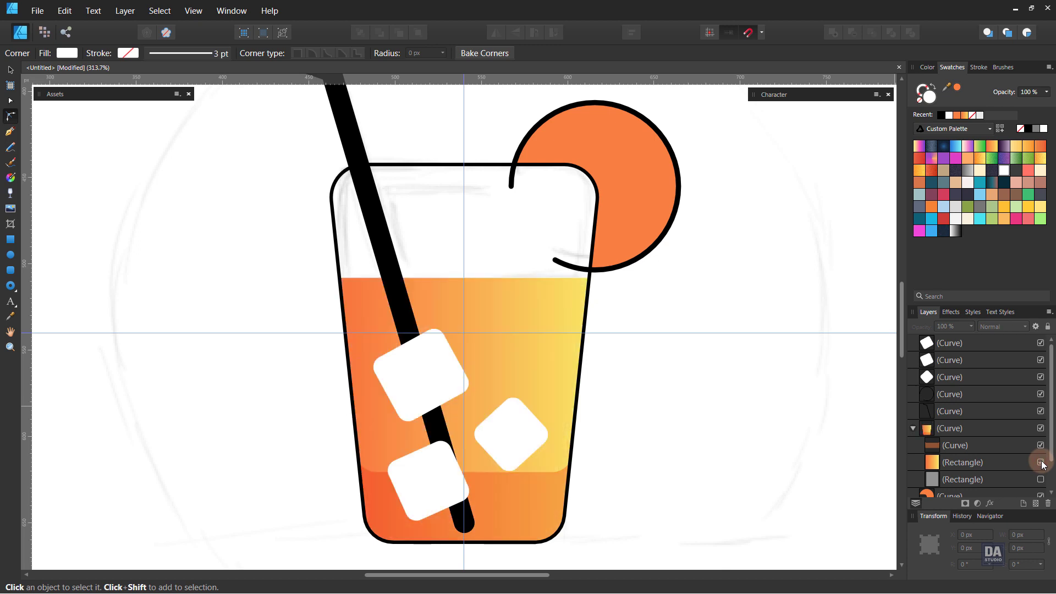
{"action": "left_click", "coordinate": [1041, 480]}
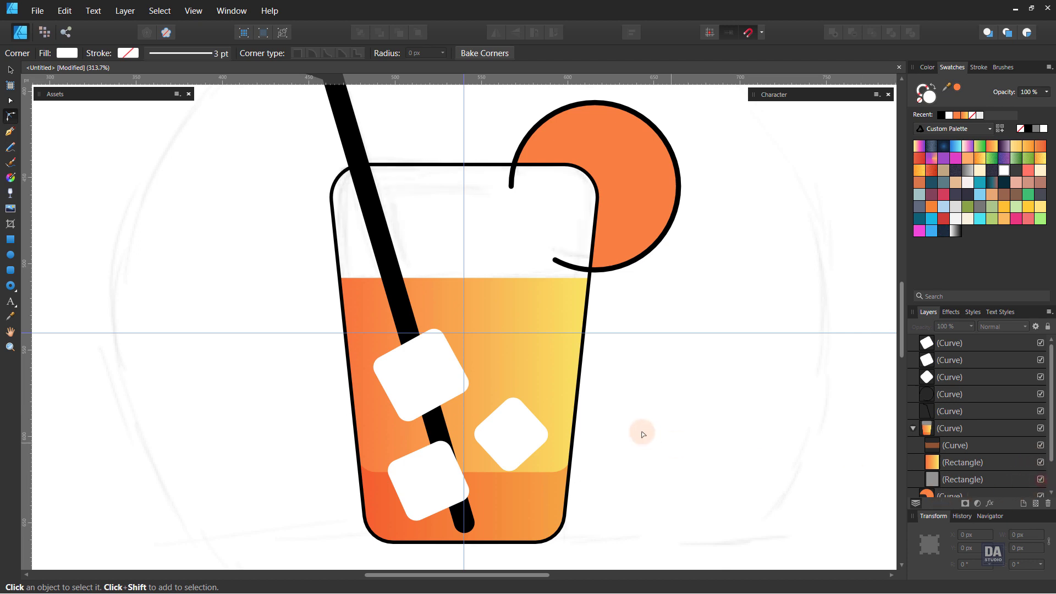
Step: Move the three ice cubes into the glass group in the Layers panel
{"action": "key", "text": "v"}
{"action": "left_click", "coordinate": [412, 466]}
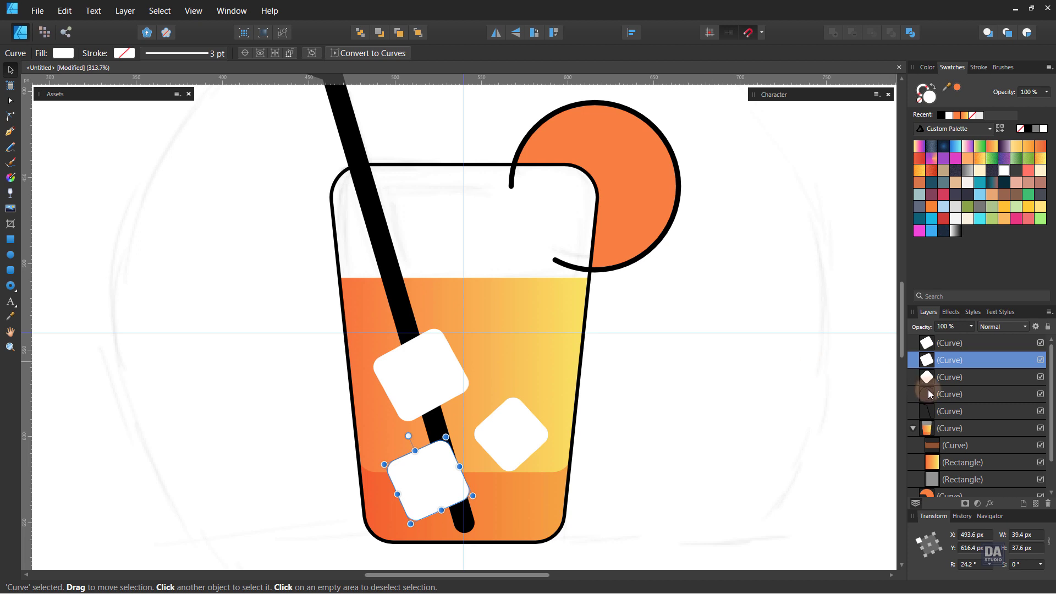
{"action": "left_click", "coordinate": [947, 377], "text": "ctrl"}
{"action": "left_click", "coordinate": [949, 342], "text": "ctrl"}
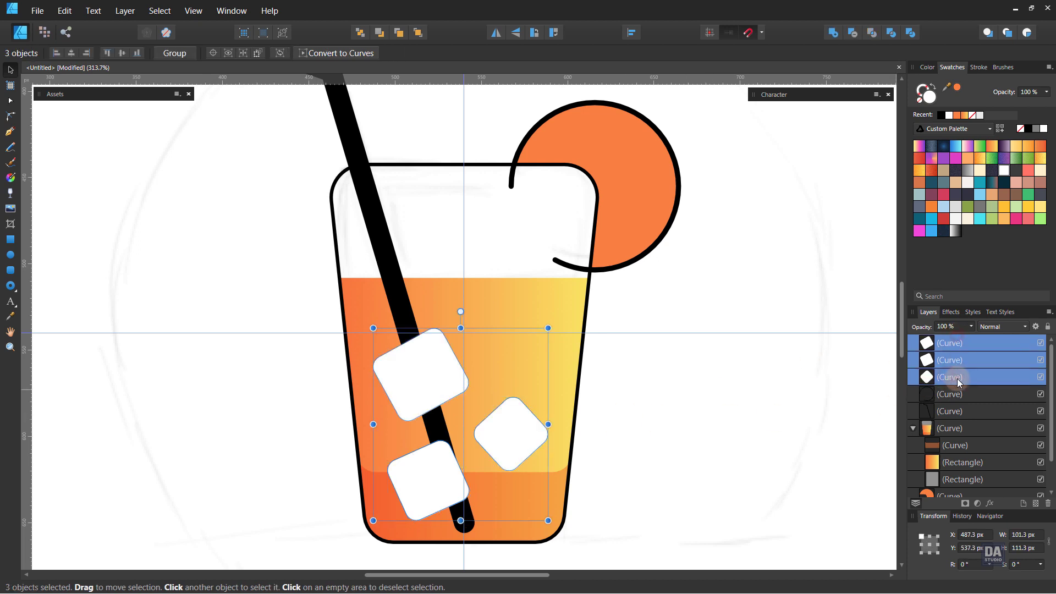
{"action": "left_click_drag", "start_coordinate": [957, 378], "coordinate": [951, 430]}
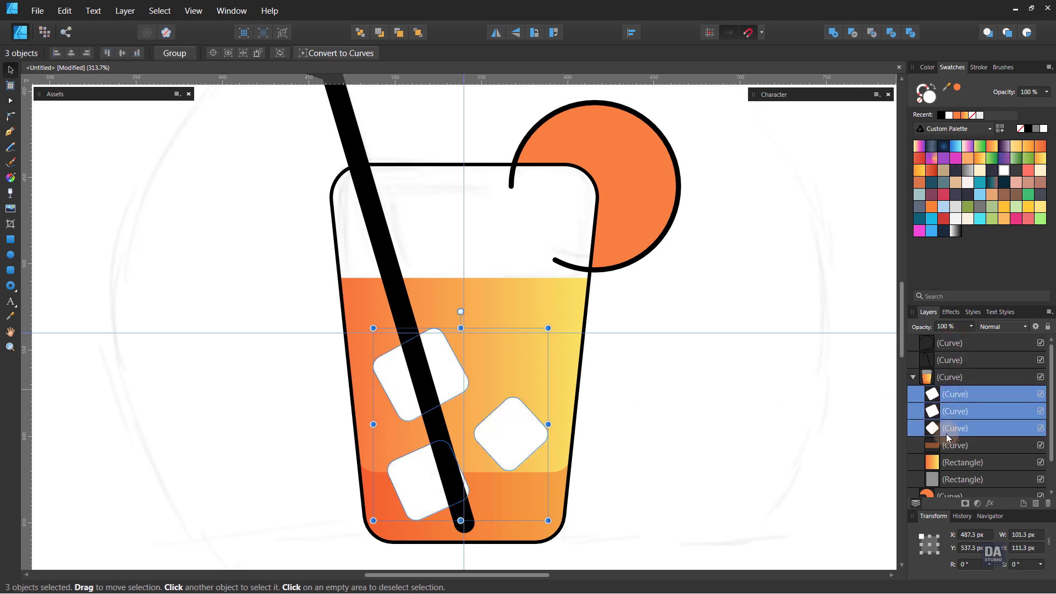
{"action": "left_click", "coordinate": [944, 361]}
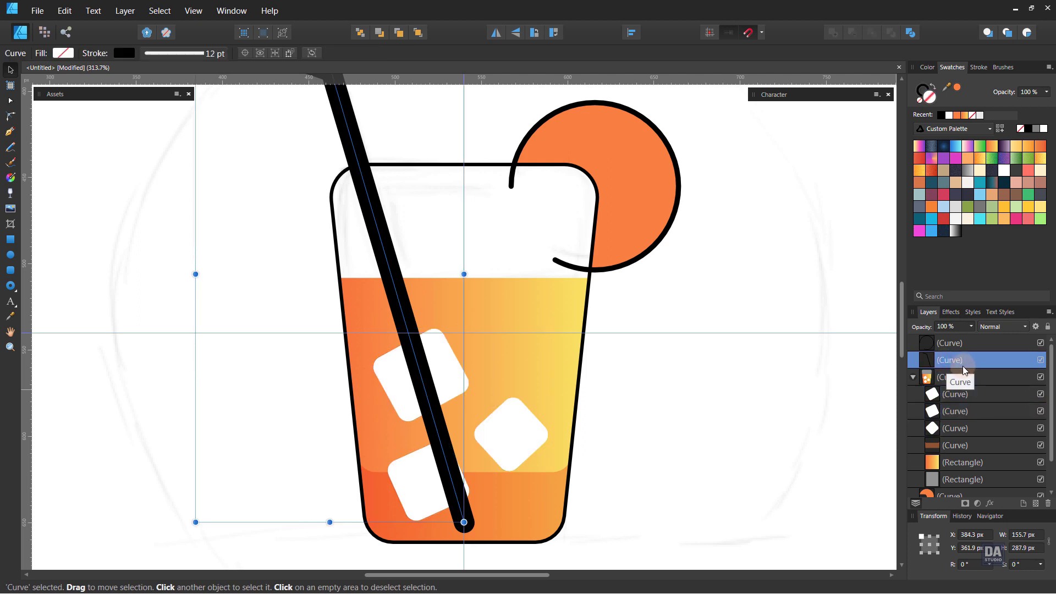
{"action": "left_click", "coordinate": [691, 411]}
Step: Draw a white highlight line down the right side of the liquid
{"action": "scroll", "coordinate": [610, 366], "scroll_direction": "down", "scroll_amount": 2}
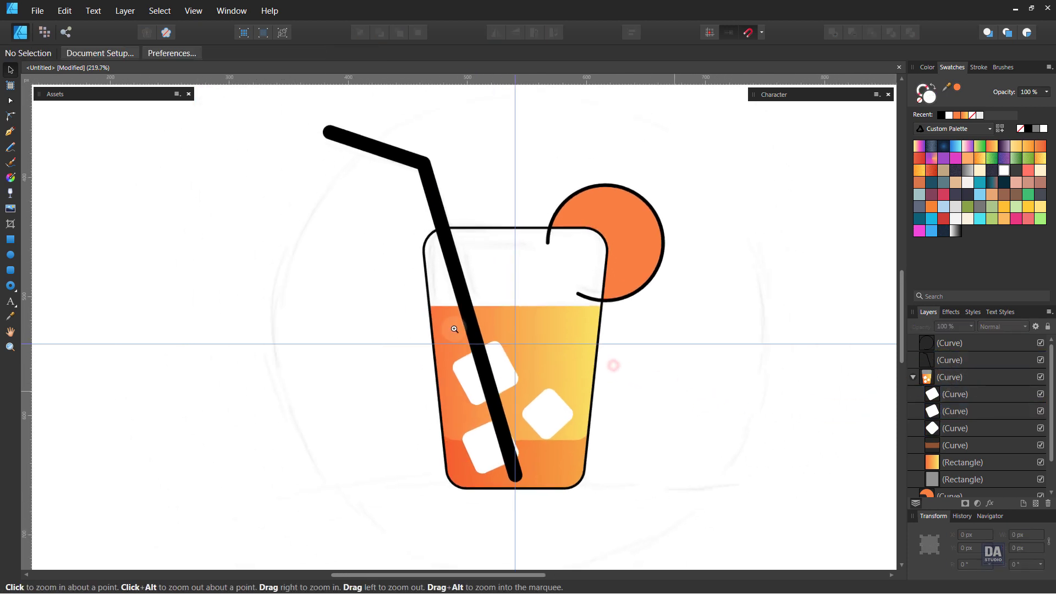
{"action": "left_click_drag", "start_coordinate": [625, 366], "coordinate": [559, 372]}
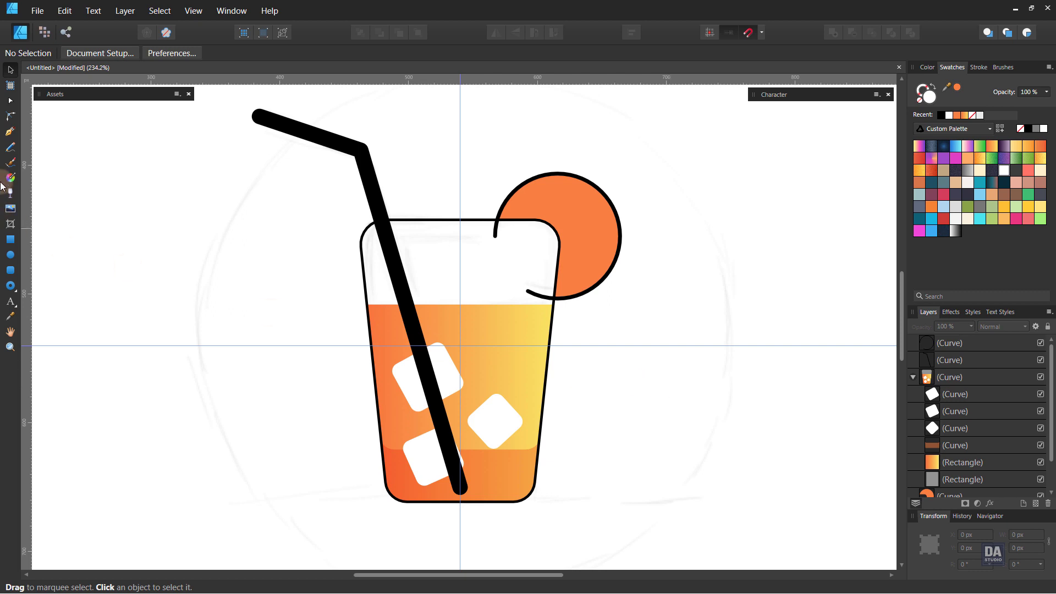
{"action": "left_click", "coordinate": [10, 134]}
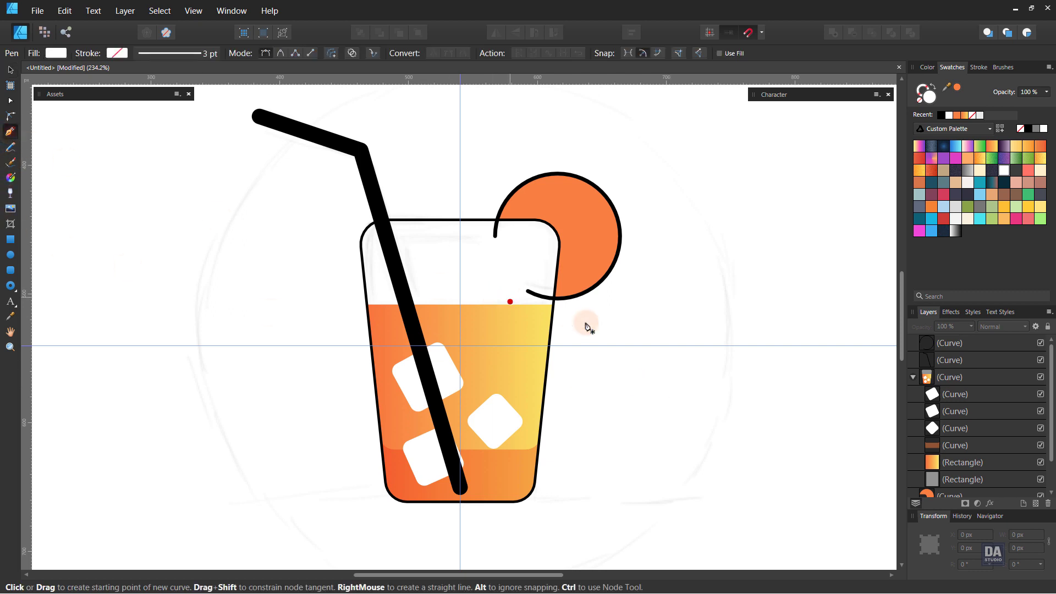
{"action": "left_click", "coordinate": [539, 313]}
{"action": "left_click", "coordinate": [533, 394]}
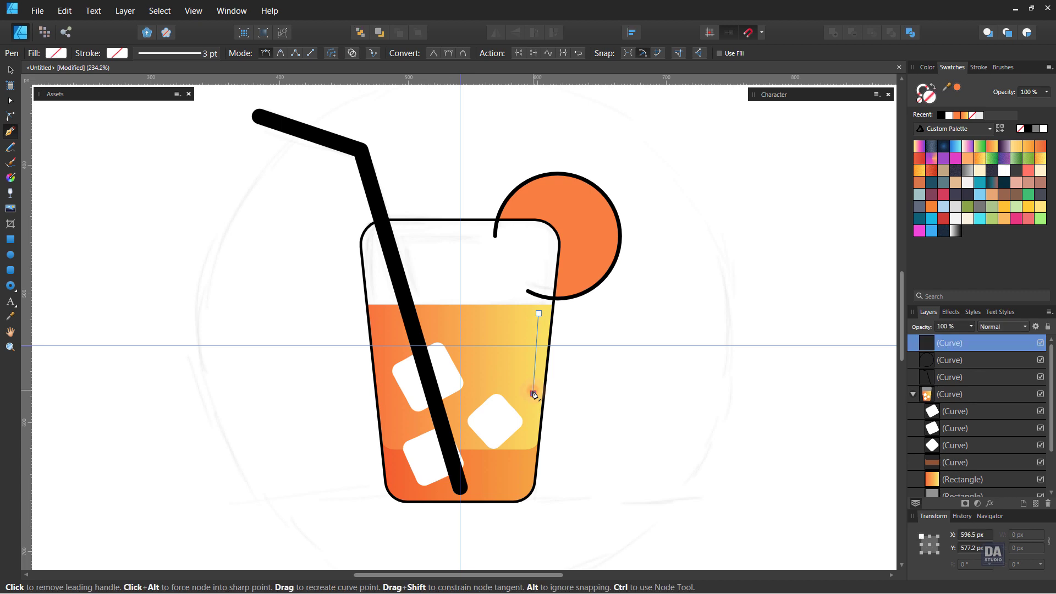
{"action": "left_click", "coordinate": [1043, 130]}
{"action": "left_click", "coordinate": [978, 67]}
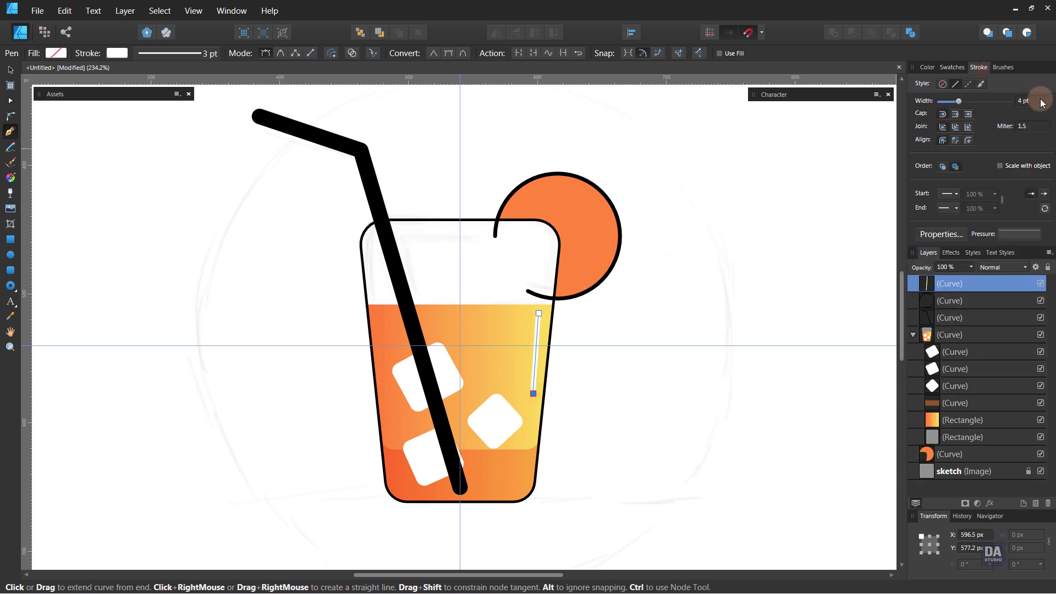
{"action": "key", "text": "v"}
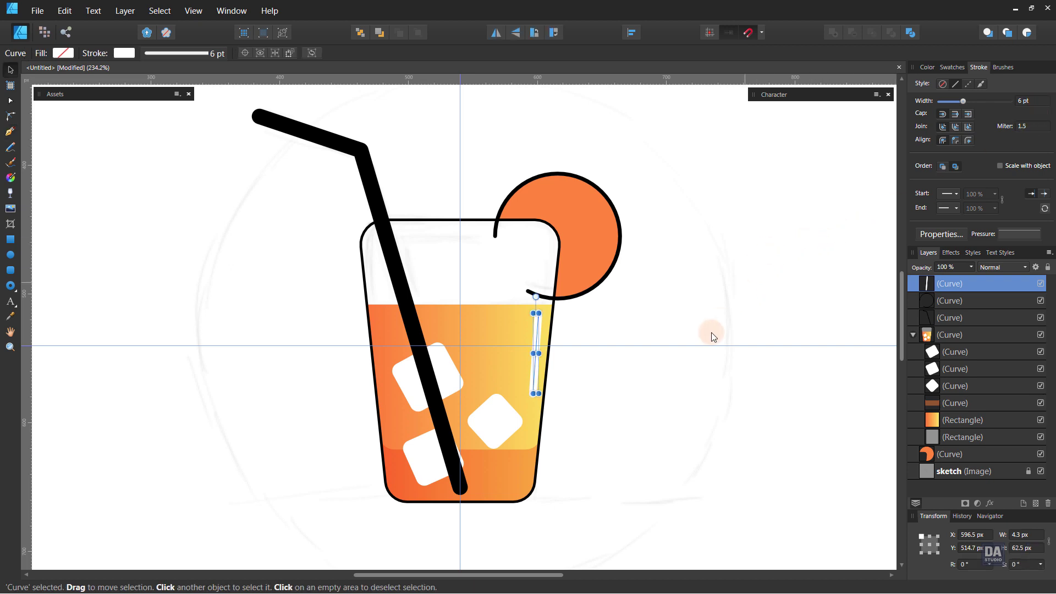
{"action": "left_click", "coordinate": [563, 398]}
{"action": "left_click", "coordinate": [532, 388]}
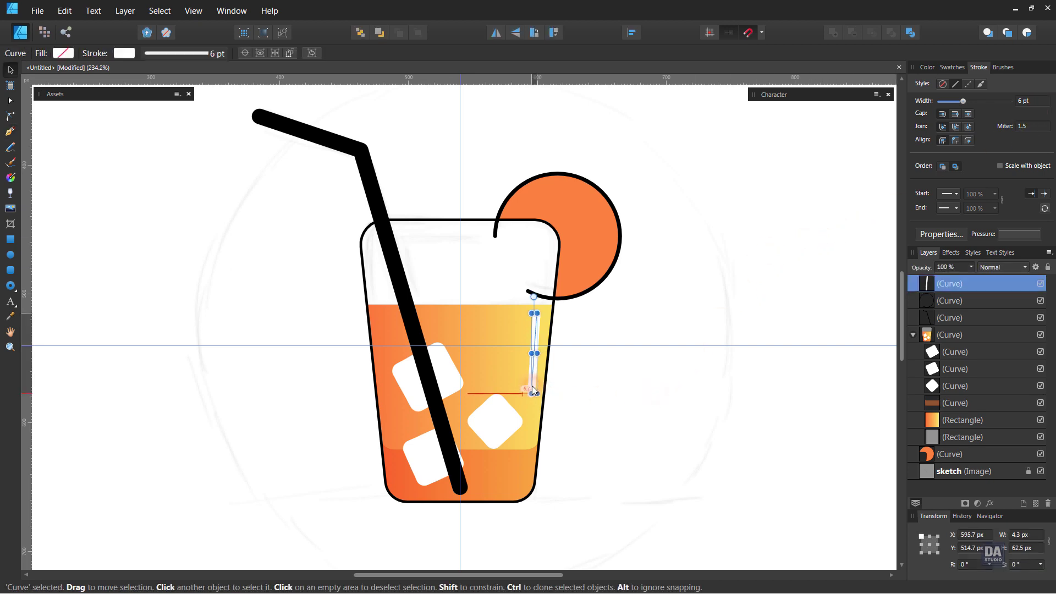
{"action": "left_click", "coordinate": [608, 376]}
Step: Draw two more white highlight lines below the rim and at the glass's top-left corner
{"action": "key", "text": "p"}
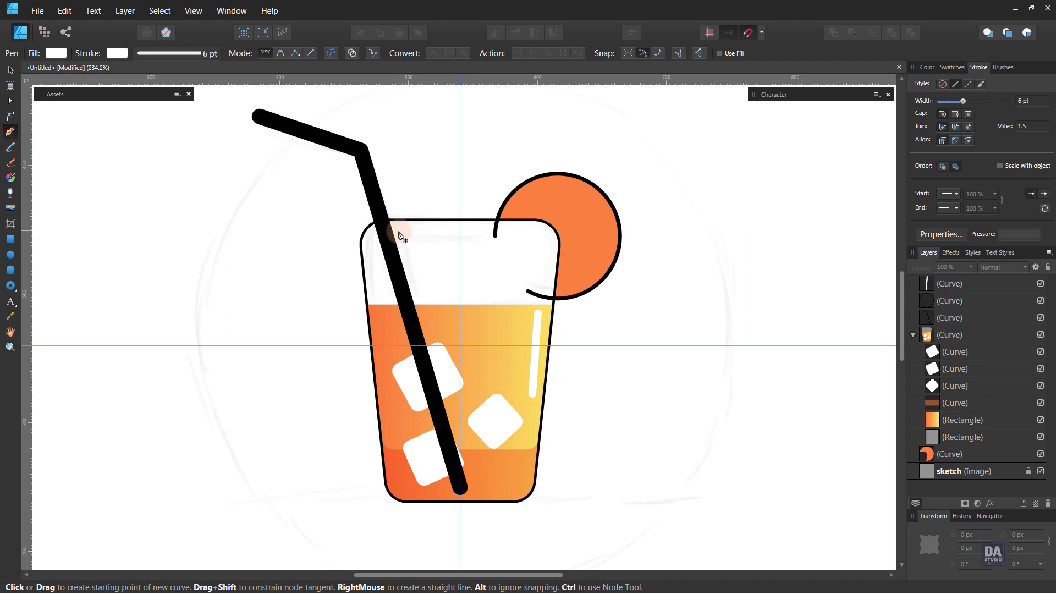
{"action": "left_click", "coordinate": [400, 232]}
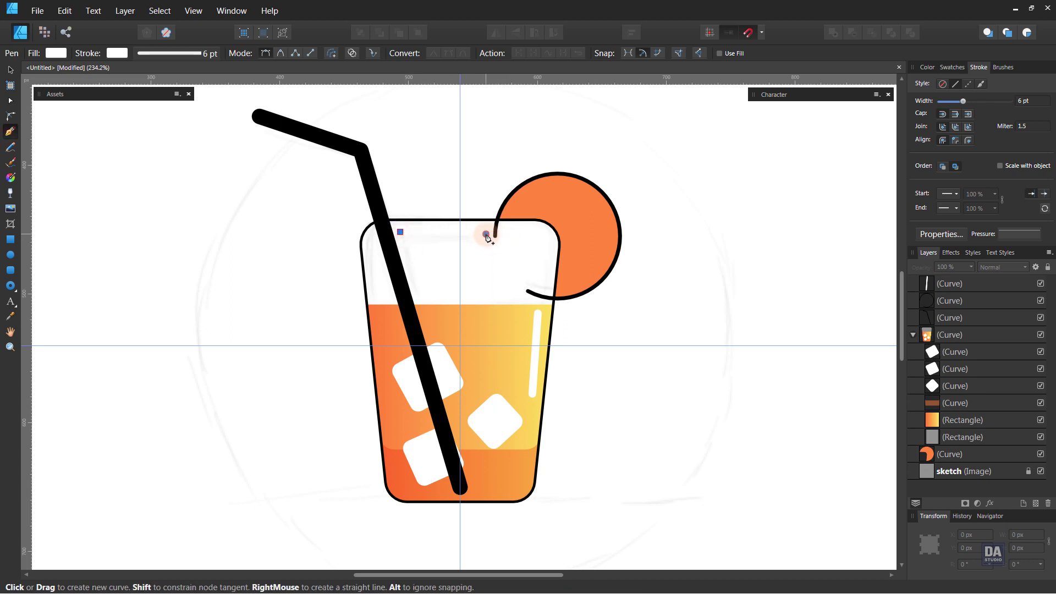
{"action": "left_click", "coordinate": [487, 235]}
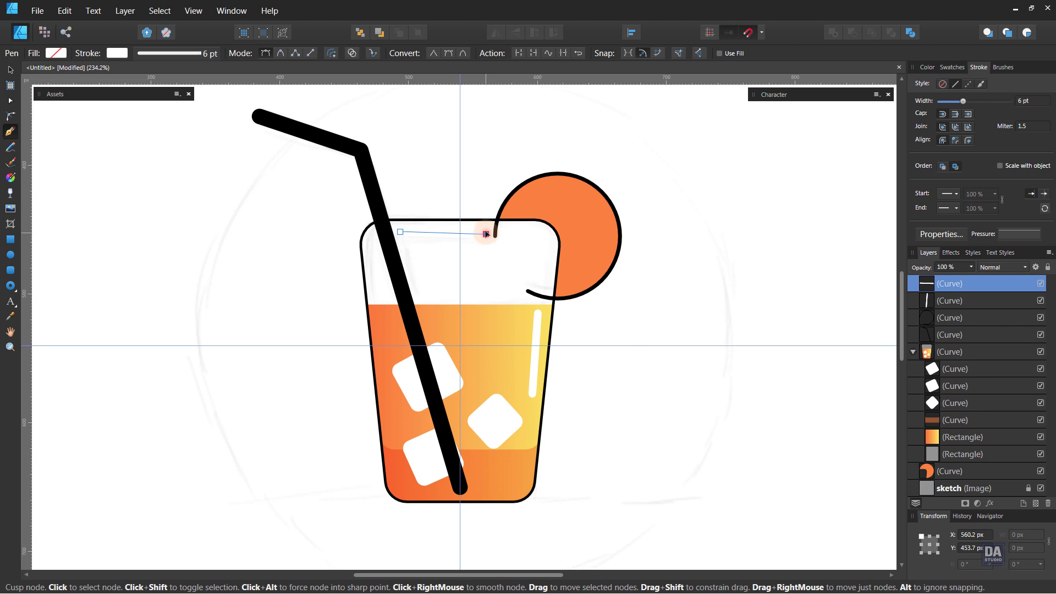
{"action": "left_click", "coordinate": [400, 232]}
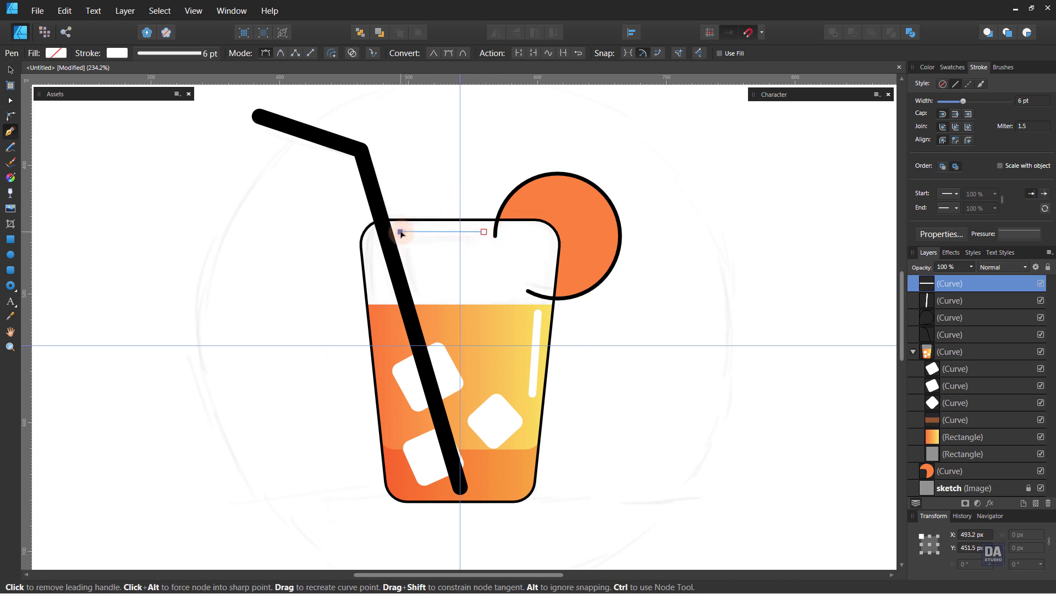
{"action": "left_click", "coordinate": [416, 287]}
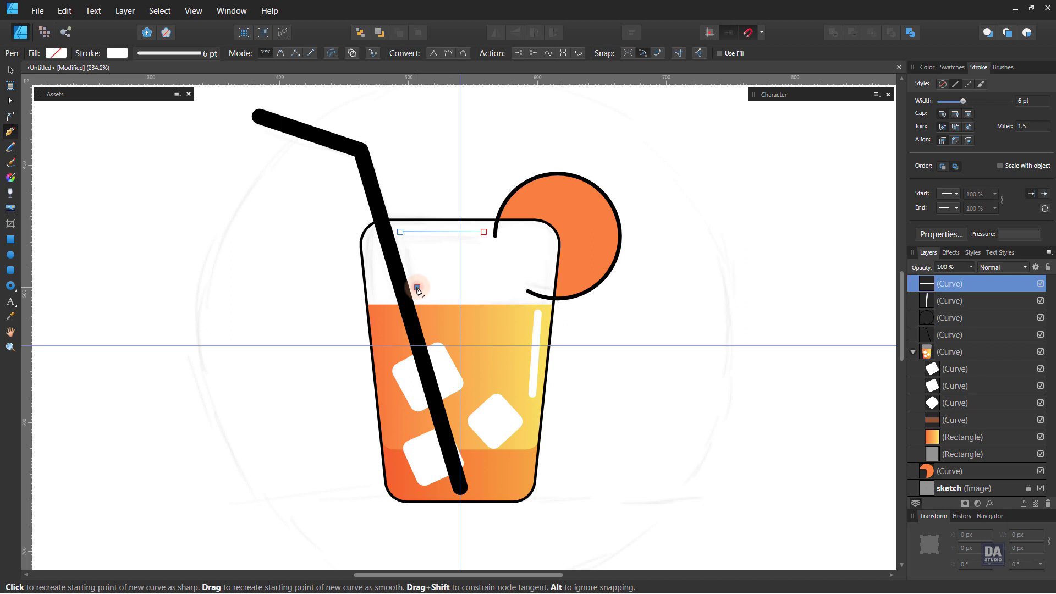
{"action": "left_click", "coordinate": [402, 235]}
{"action": "left_click", "coordinate": [291, 248], "text": "ctrl"}
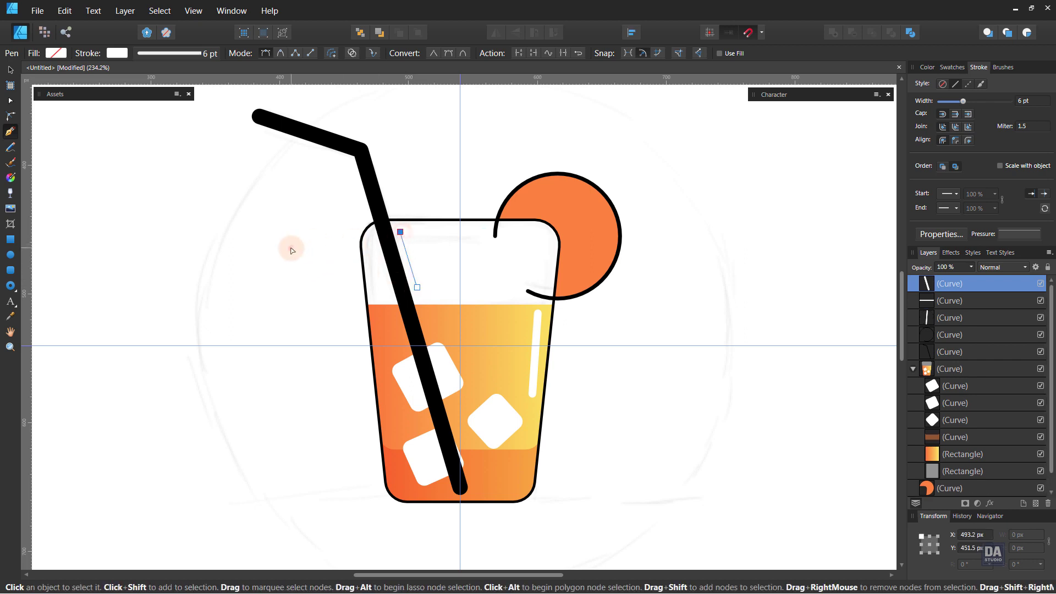
{"action": "key", "text": "v"}
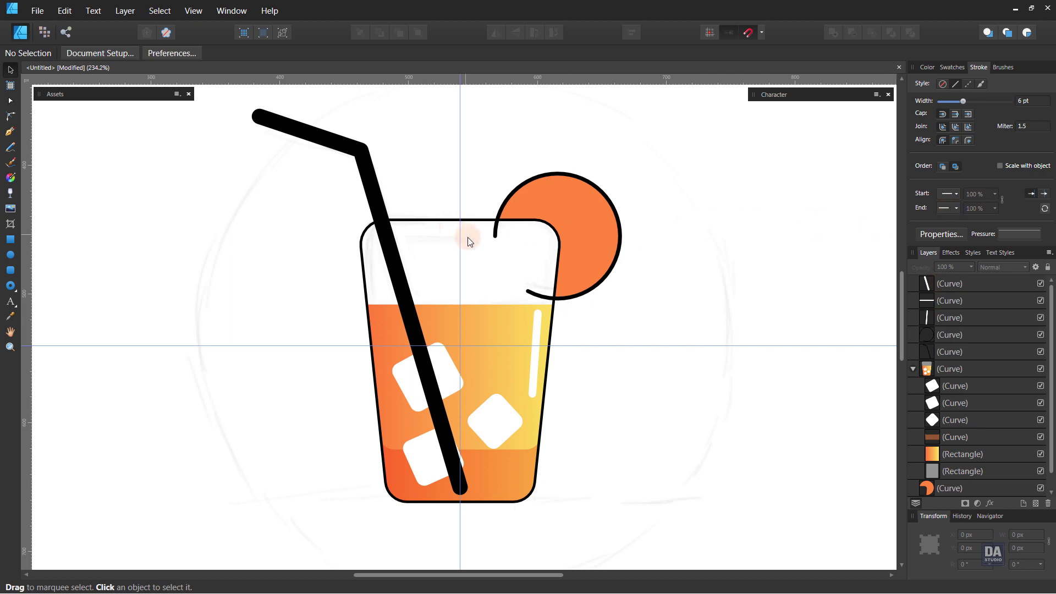
{"action": "key", "text": "z"}
{"action": "left_click_drag", "start_coordinate": [506, 275], "coordinate": [378, 228]}
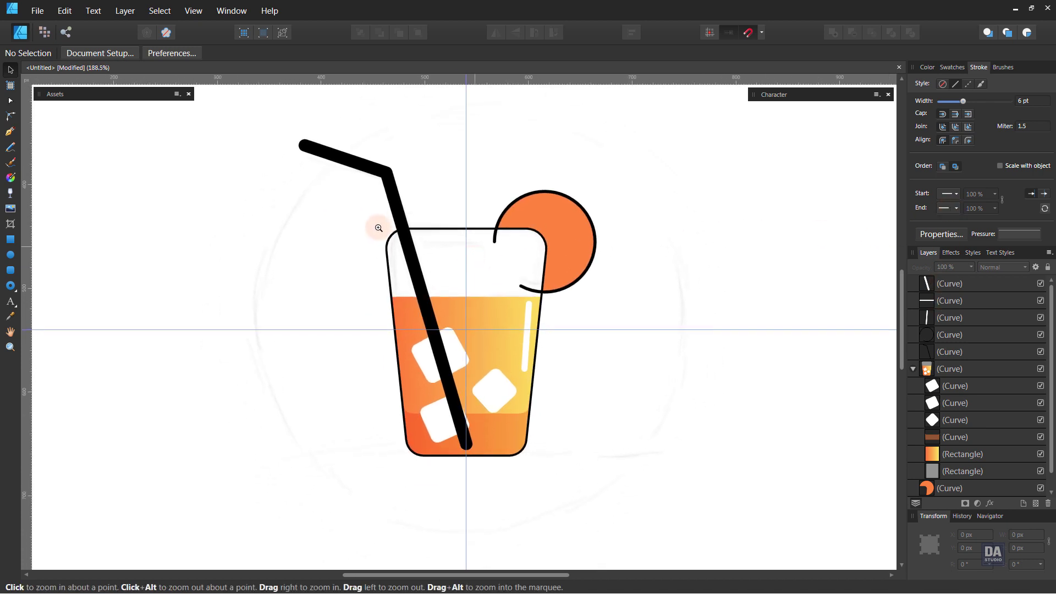
Step: Recolour the glass, straw and orange slice outlines dark maroon
{"action": "key", "text": "v"}
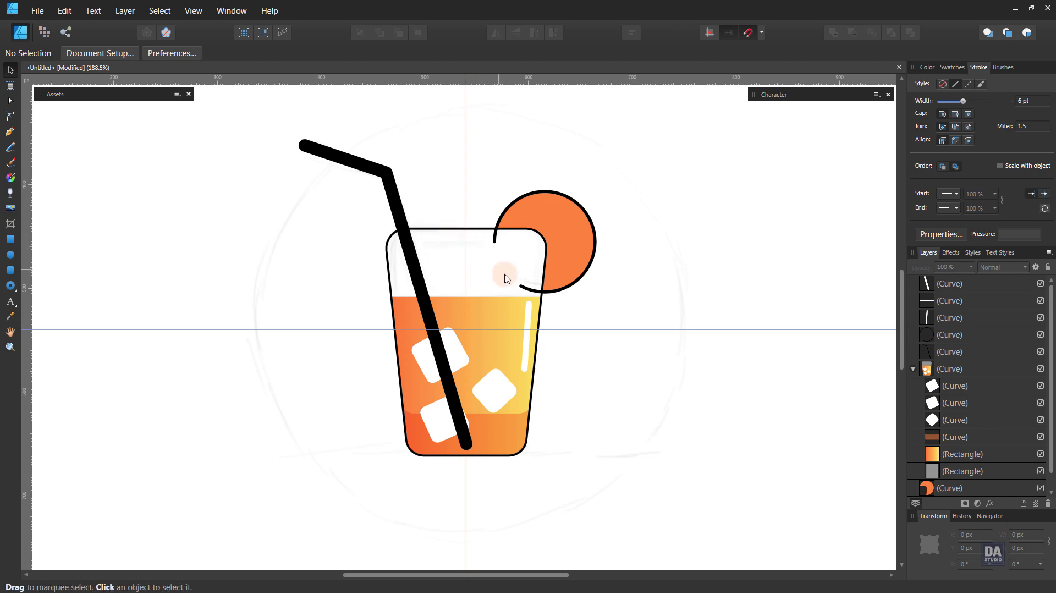
{"action": "left_click", "coordinate": [543, 266]}
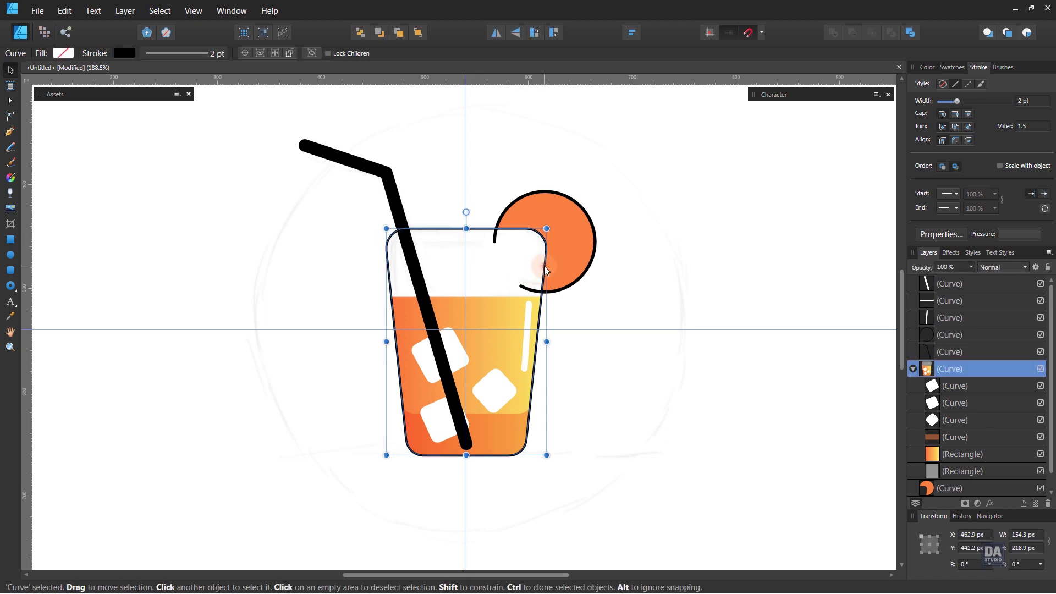
{"action": "left_click", "coordinate": [395, 208], "text": "shift"}
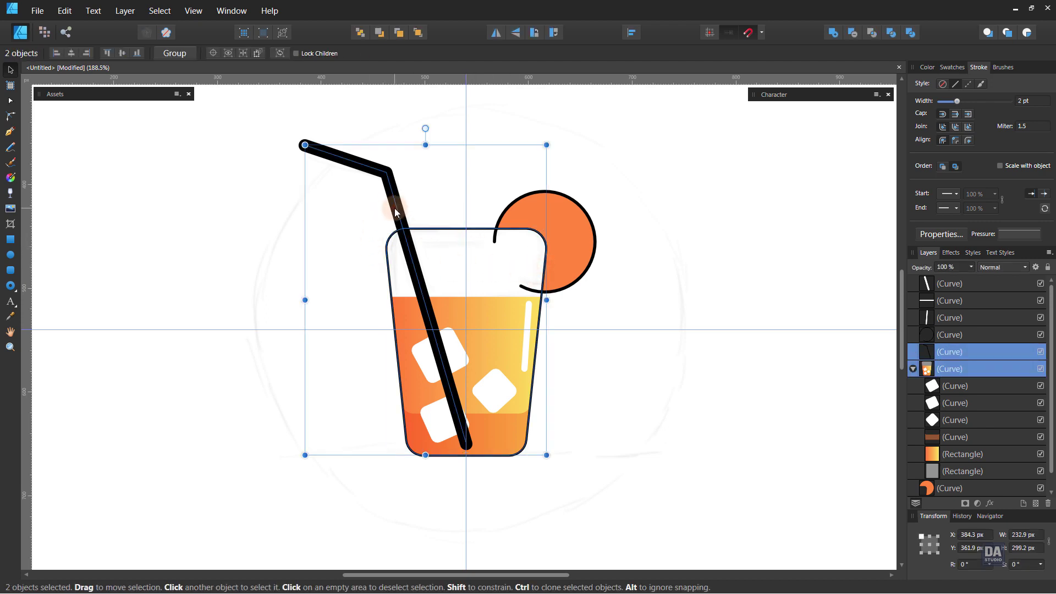
{"action": "left_click", "coordinate": [598, 253], "text": "shift"}
{"action": "left_click", "coordinate": [952, 67]}
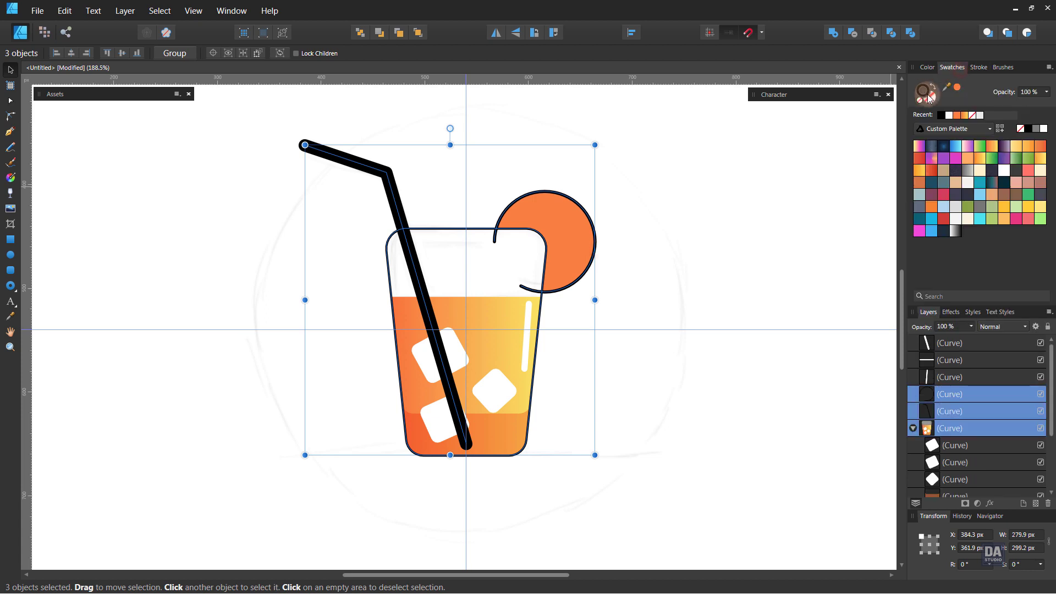
{"action": "double_click", "coordinate": [928, 98]}
{"action": "left_click_drag", "start_coordinate": [522, 164], "coordinate": [742, 154]}
{"action": "left_click_drag", "start_coordinate": [598, 306], "coordinate": [688, 316]}
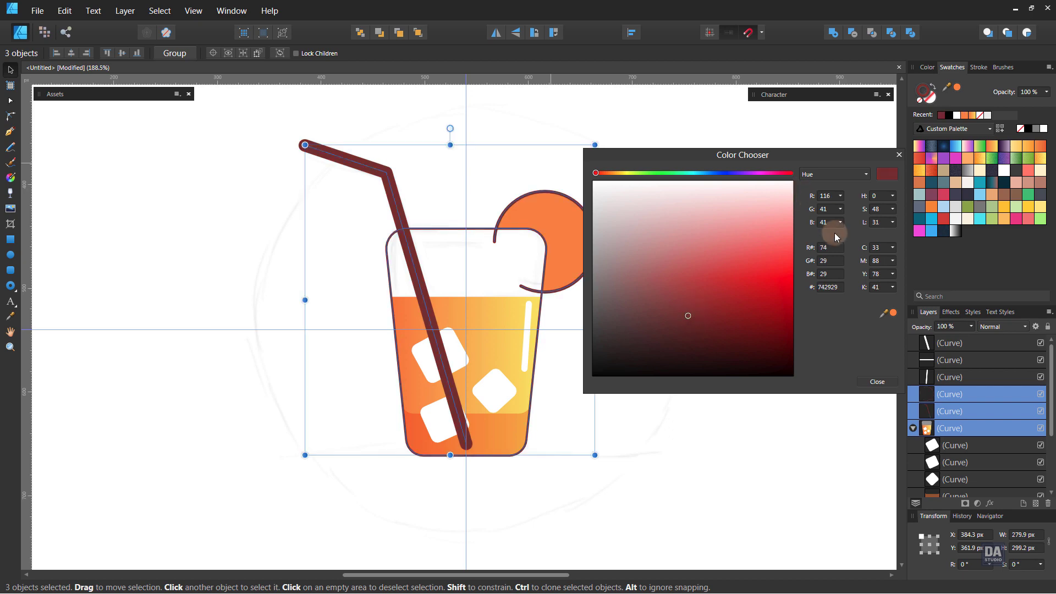
{"action": "left_click", "coordinate": [877, 382]}
{"action": "left_click", "coordinate": [592, 366]}
Step: Thicken the glass outline to 6 pt and the orange slice outline to 5 pt
{"action": "left_click", "coordinate": [500, 244]}
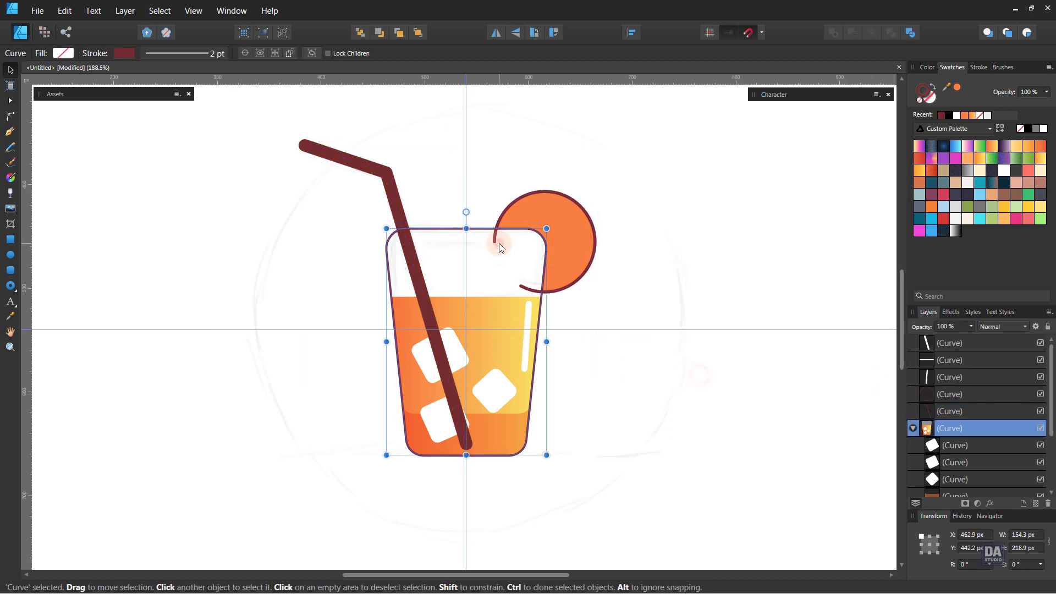
{"action": "left_click", "coordinate": [982, 67]}
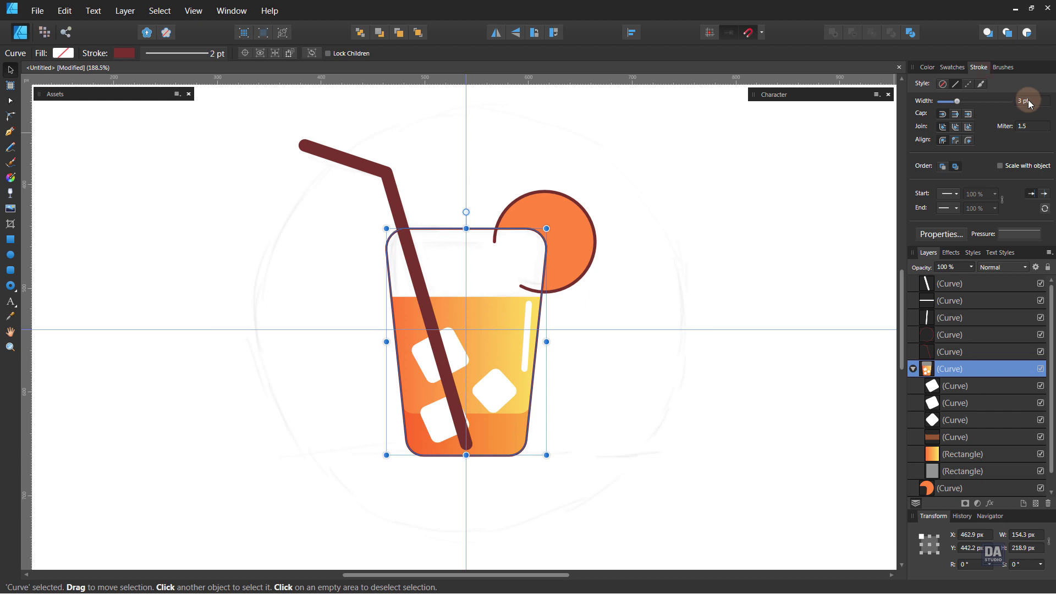
{"action": "scroll", "coordinate": [1026, 102], "scroll_direction": "up", "scroll_amount": 1}
{"action": "scroll", "coordinate": [1026, 103], "scroll_direction": "up", "scroll_amount": 1}
{"action": "scroll", "coordinate": [1026, 102], "scroll_direction": "up", "scroll_amount": 1}
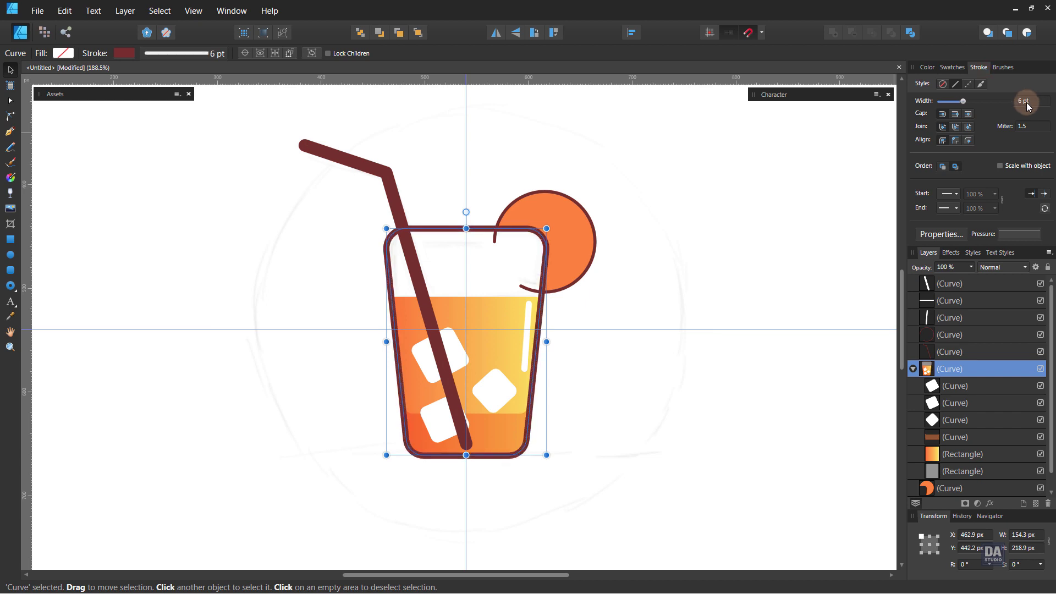
{"action": "left_click", "coordinate": [754, 253]}
{"action": "left_click", "coordinate": [560, 236]}
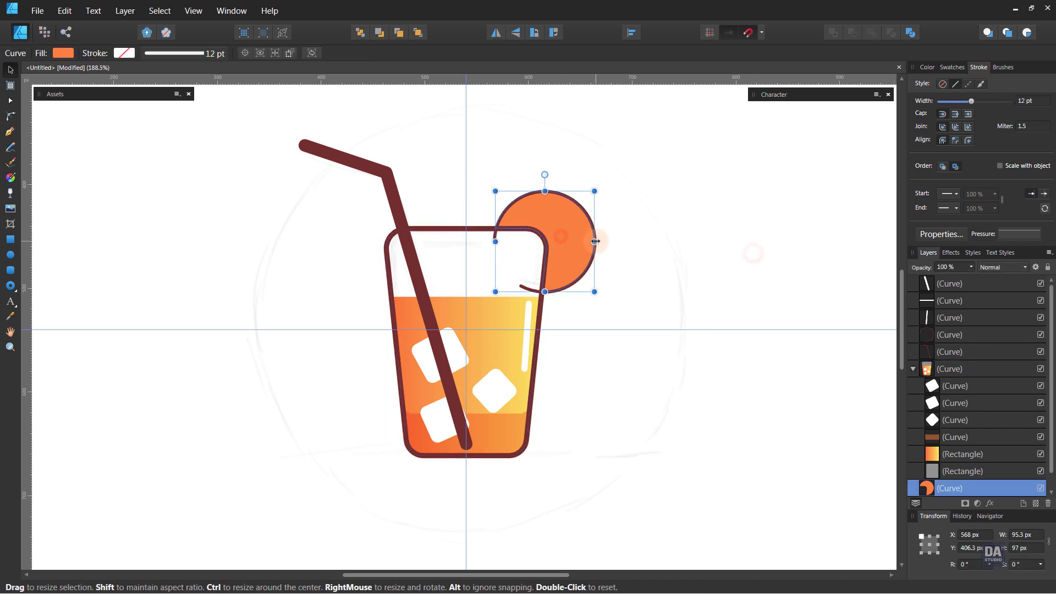
{"action": "left_click", "coordinate": [589, 217]}
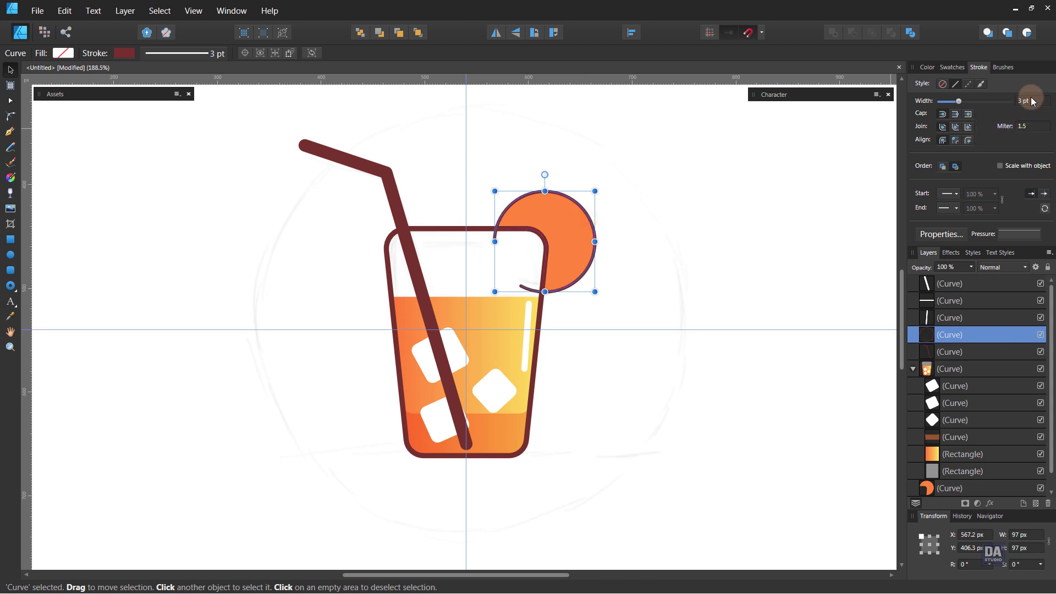
{"action": "scroll", "coordinate": [1032, 100], "scroll_direction": "up", "scroll_amount": 2}
{"action": "type", "text": "5"}
{"action": "left_click", "coordinate": [726, 223]}
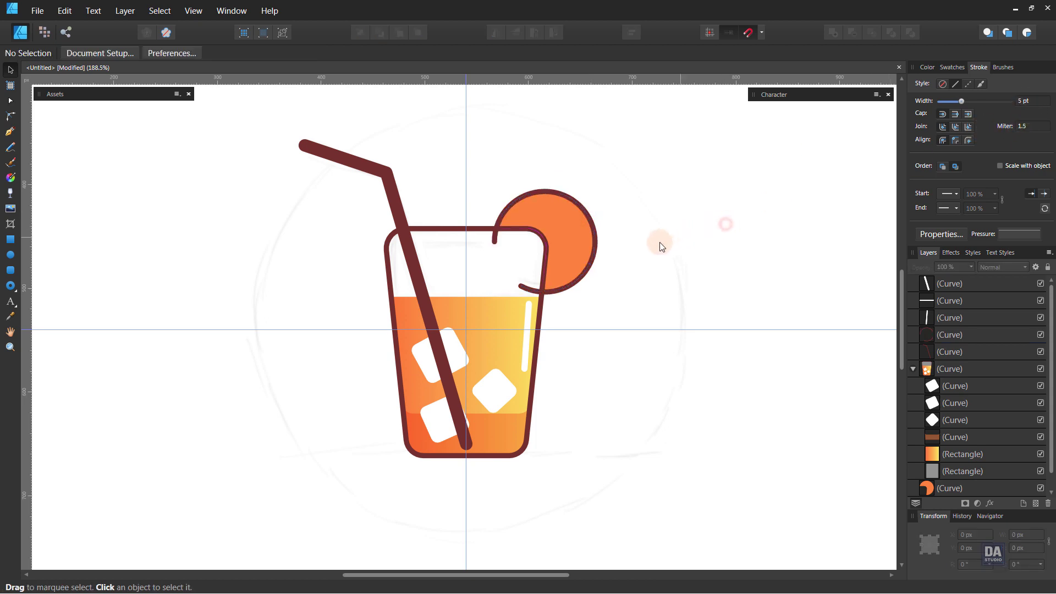
{"action": "scroll", "coordinate": [641, 279], "scroll_direction": "down", "scroll_amount": 2}
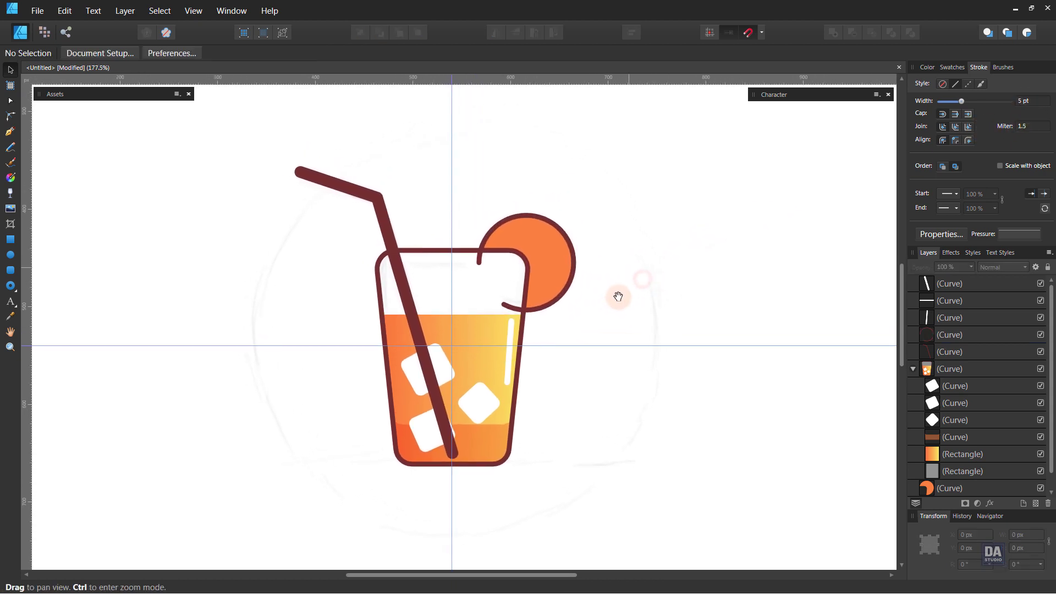
Step: Clone the straw and glass to the left and expand the cloned straw's stroke
{"action": "left_click", "coordinate": [385, 239]}
{"action": "left_click", "coordinate": [426, 253], "text": "shift"}
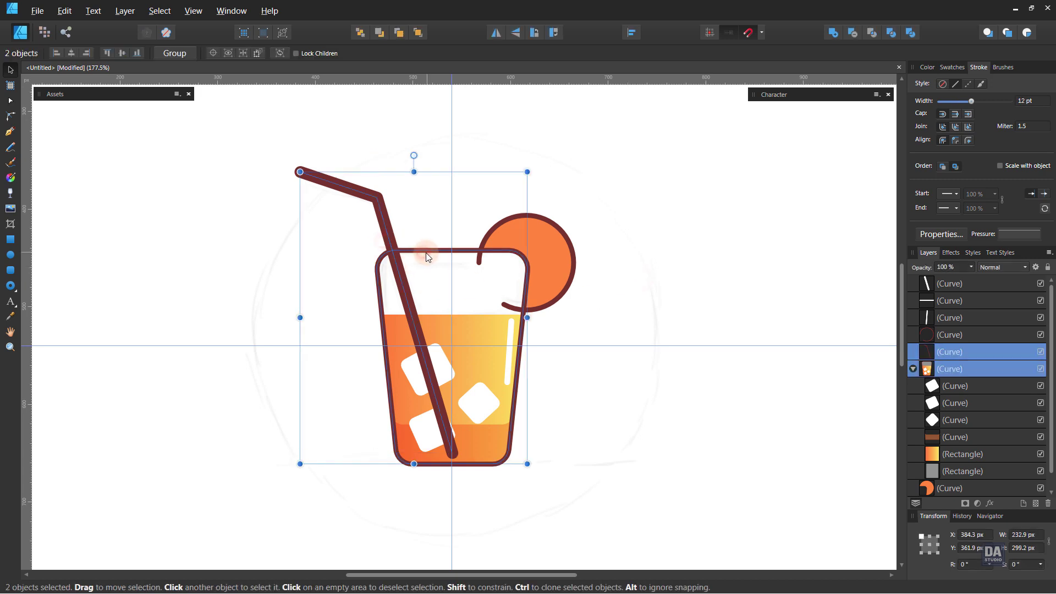
{"action": "left_click_drag", "start_coordinate": [425, 252], "coordinate": [188, 252]}
{"action": "left_click", "coordinate": [201, 205]}
{"action": "left_click", "coordinate": [151, 223]}
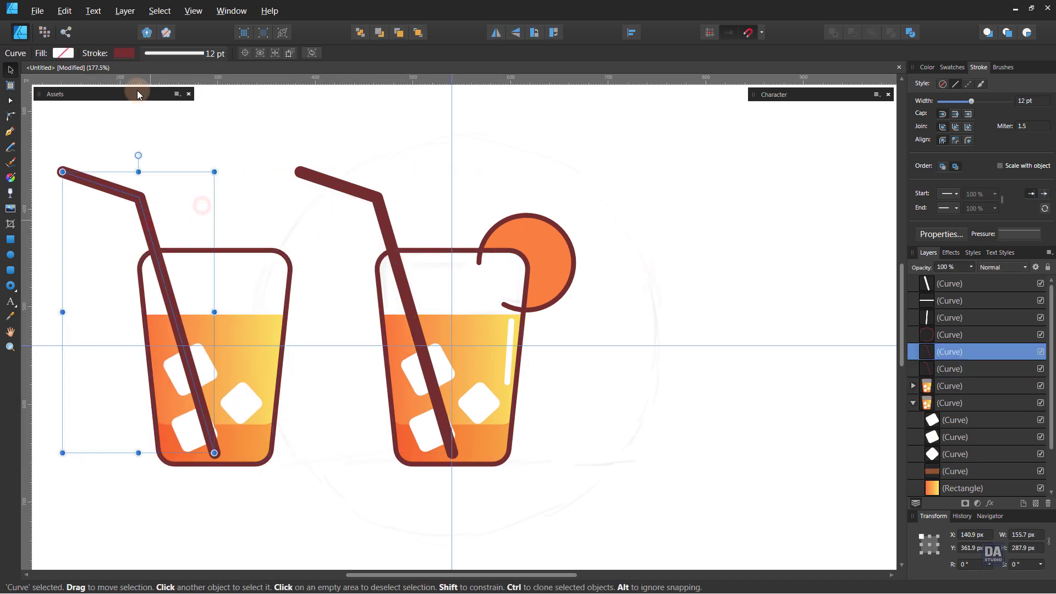
{"action": "left_click", "coordinate": [167, 13]}
{"action": "mouse_move", "coordinate": [124, 10]}
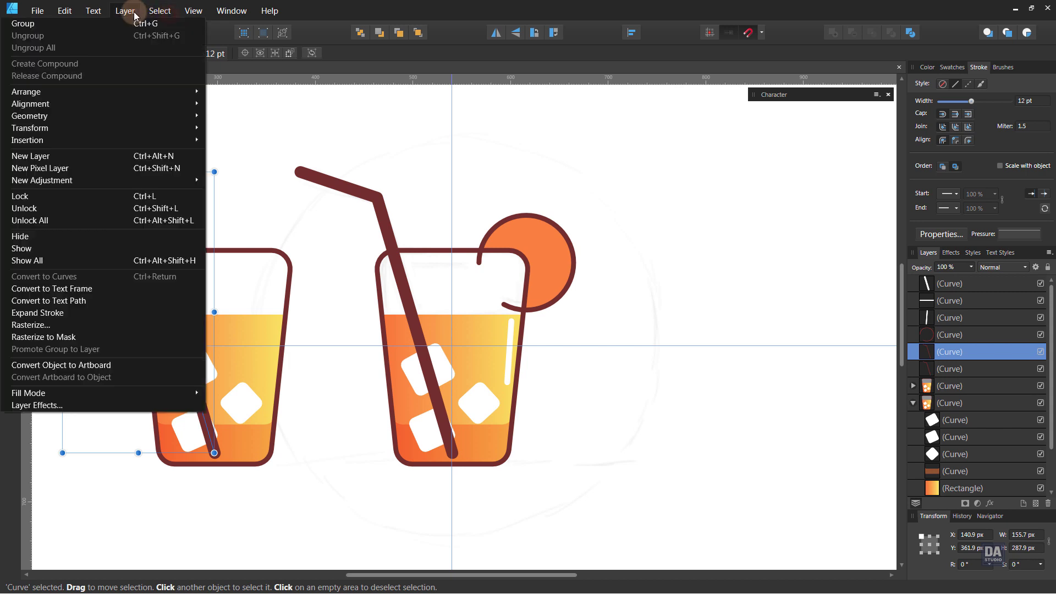
{"action": "left_click", "coordinate": [100, 312]}
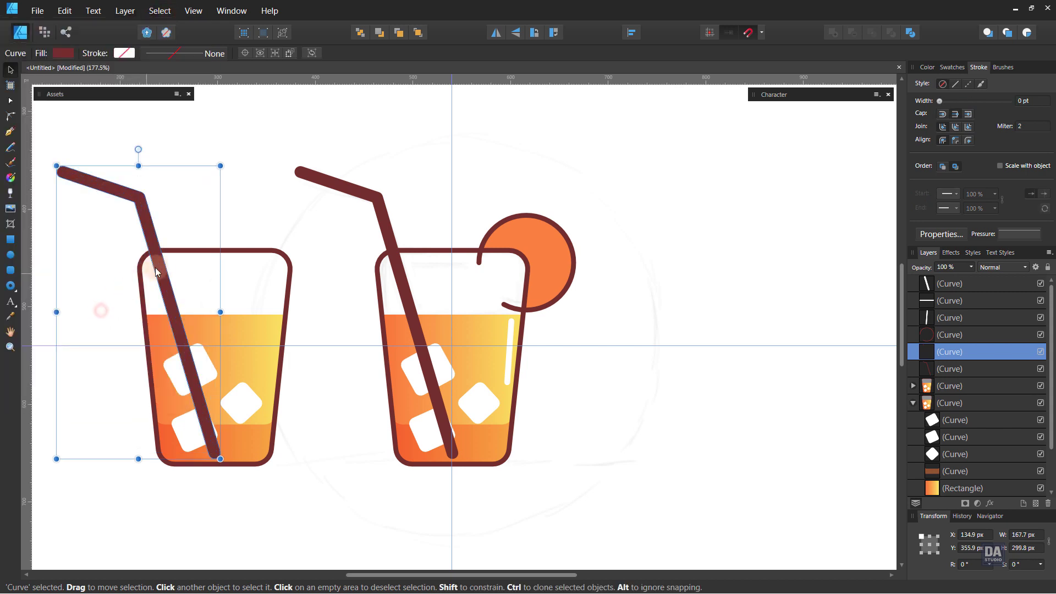
Step: Divide the cloned straw by the glass and delete the glass pieces, keeping the straw top
{"action": "left_click", "coordinate": [183, 254], "text": "shift"}
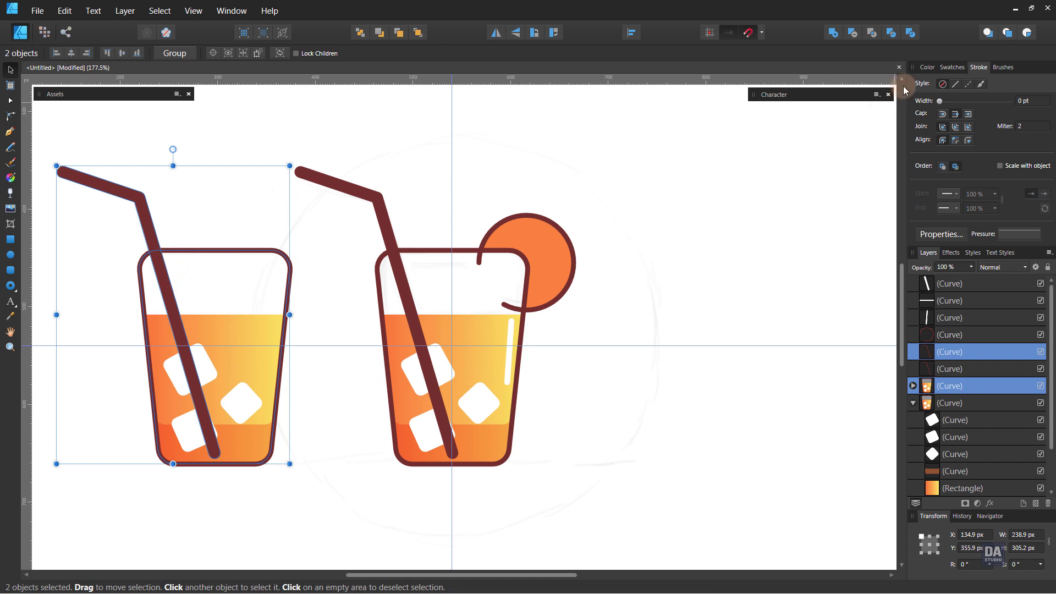
{"action": "left_click", "coordinate": [910, 33]}
{"action": "left_click", "coordinate": [185, 233]}
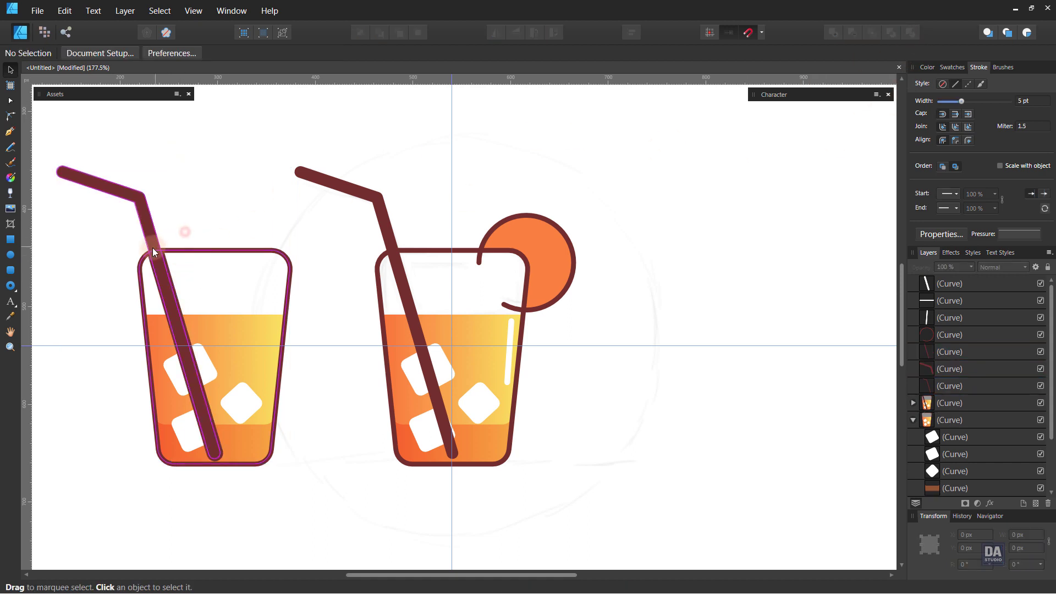
{"action": "left_click", "coordinate": [152, 239]}
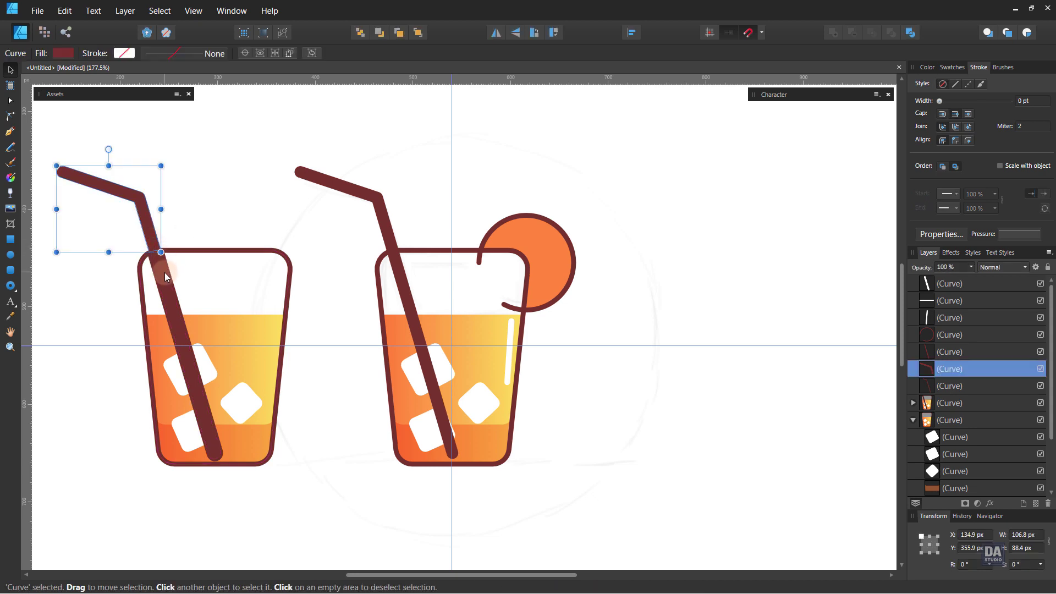
{"action": "left_click", "coordinate": [163, 273]}
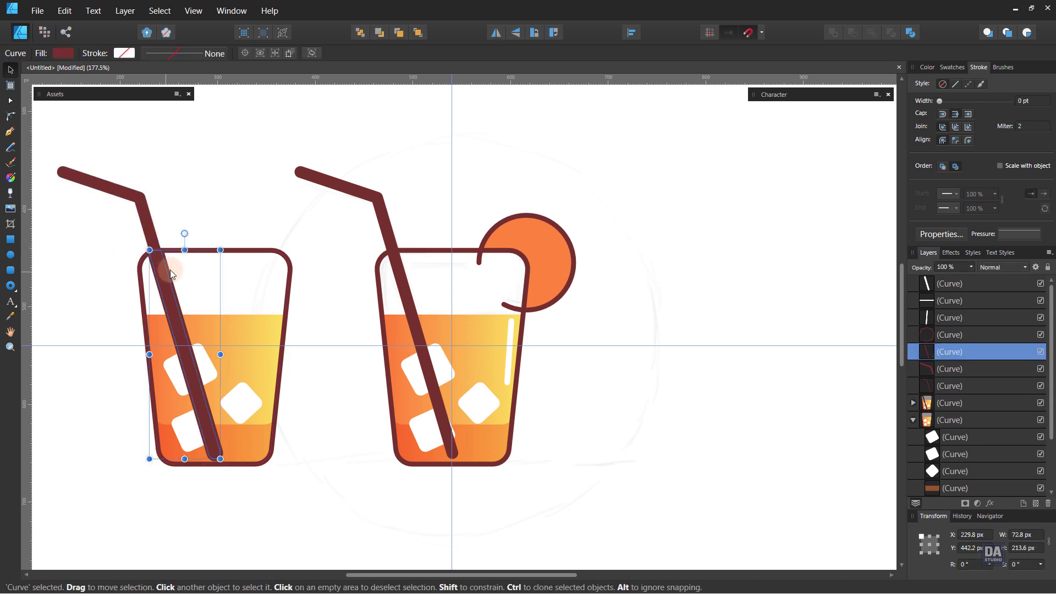
{"action": "left_click", "coordinate": [195, 226]}
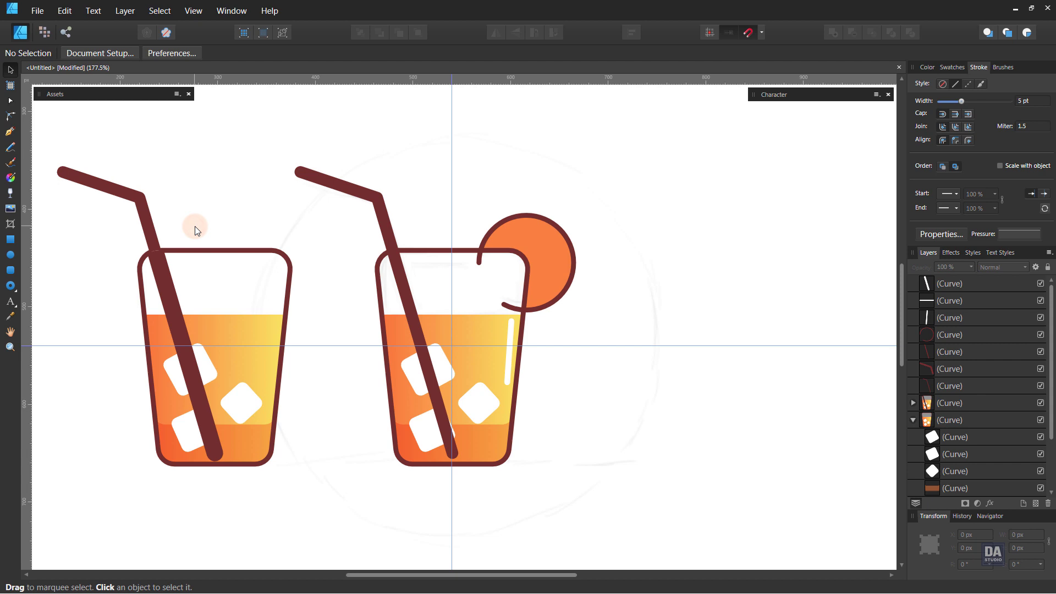
{"action": "left_click_drag", "start_coordinate": [306, 248], "coordinate": [88, 483]}
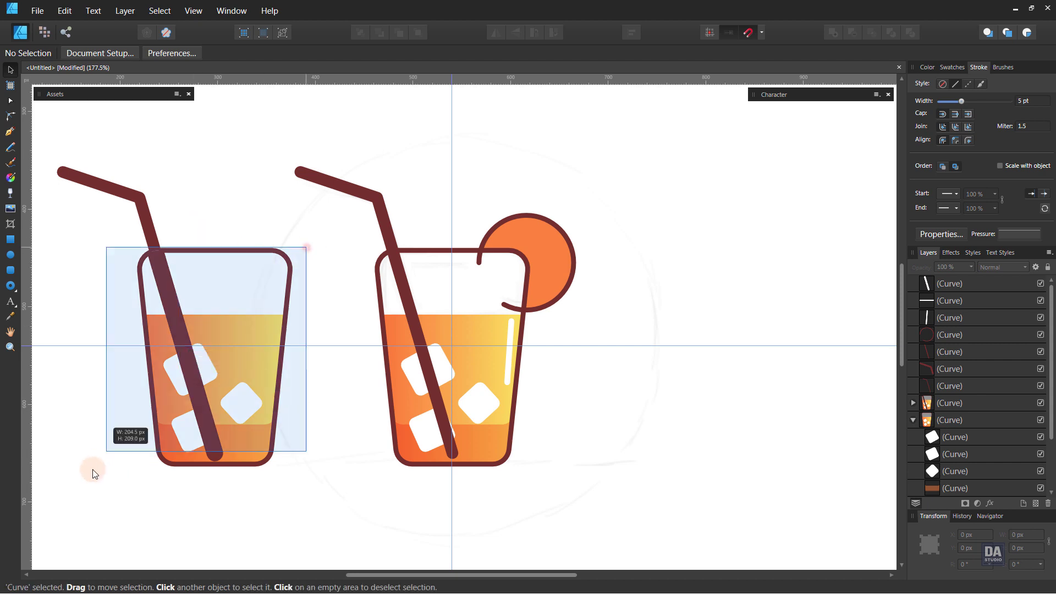
{"action": "key", "text": "Delete"}
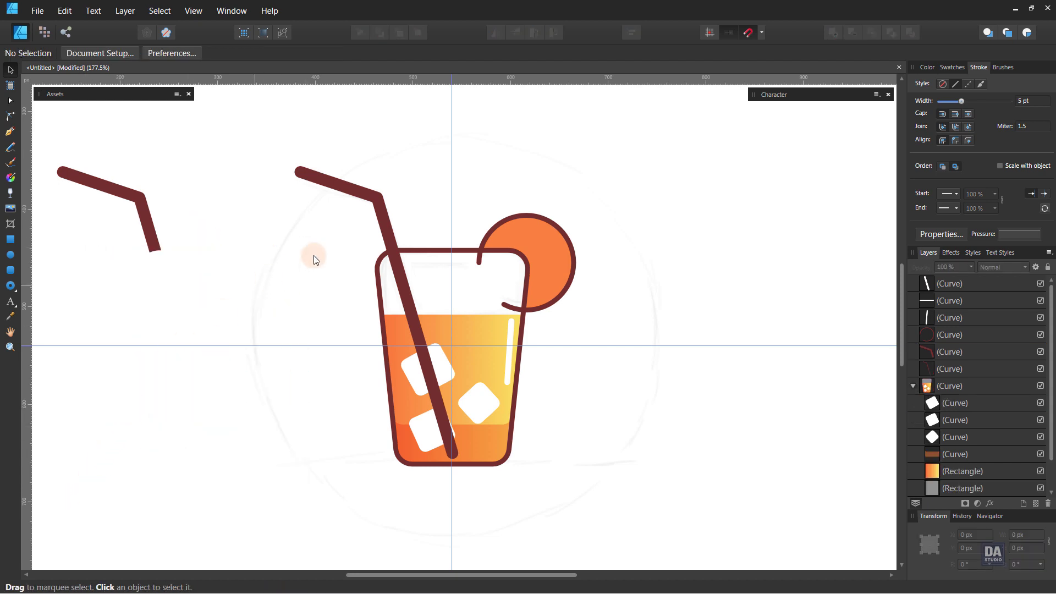
{"action": "left_click", "coordinate": [393, 265]}
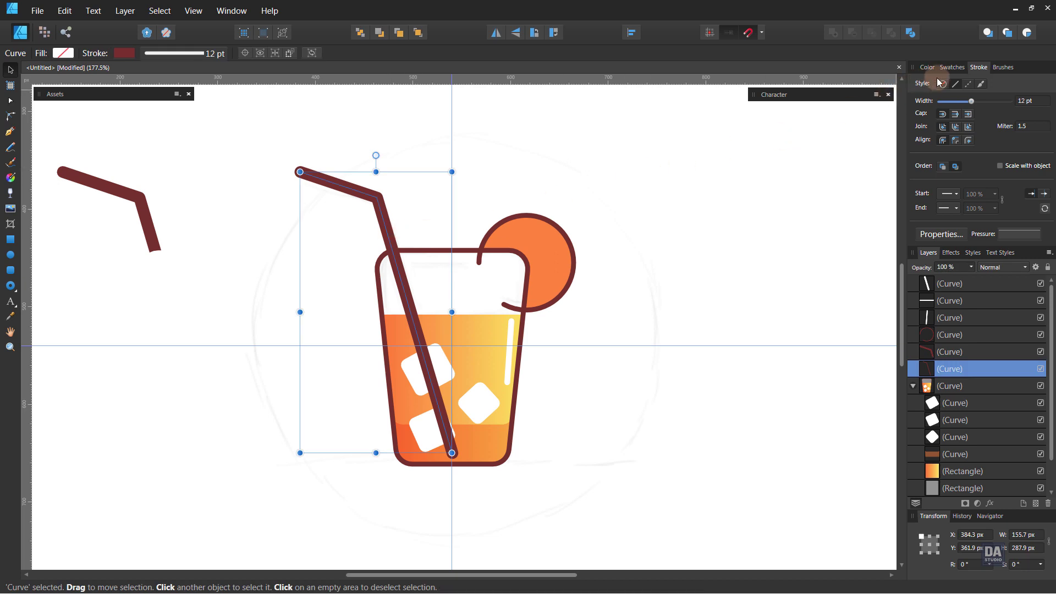
Step: Set the original straw's opacity to 75%
{"action": "left_click", "coordinate": [952, 71]}
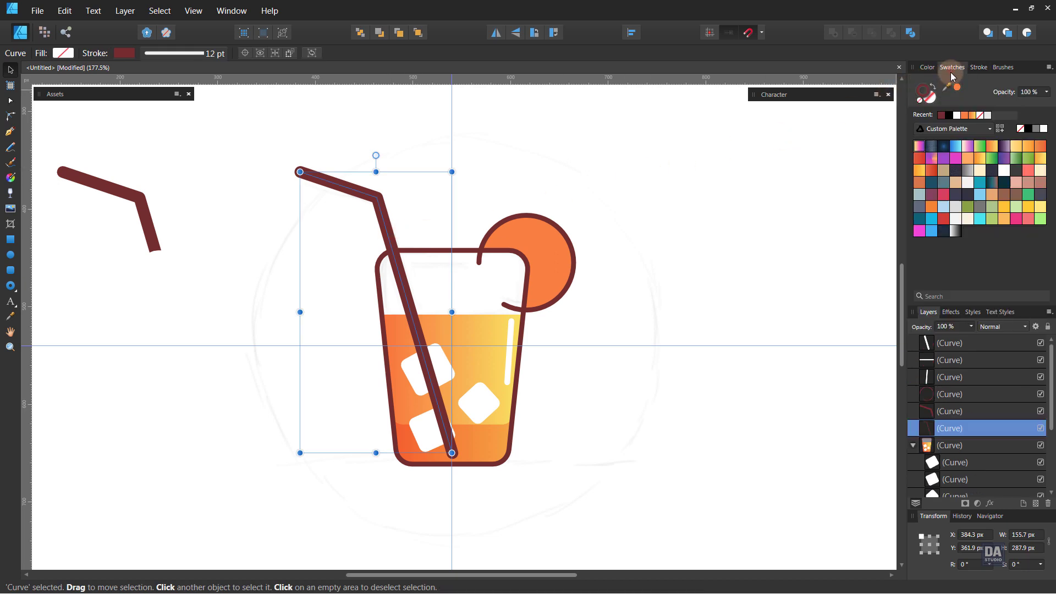
{"action": "left_click", "coordinate": [971, 327]}
{"action": "left_click_drag", "start_coordinate": [972, 338], "coordinate": [954, 343]}
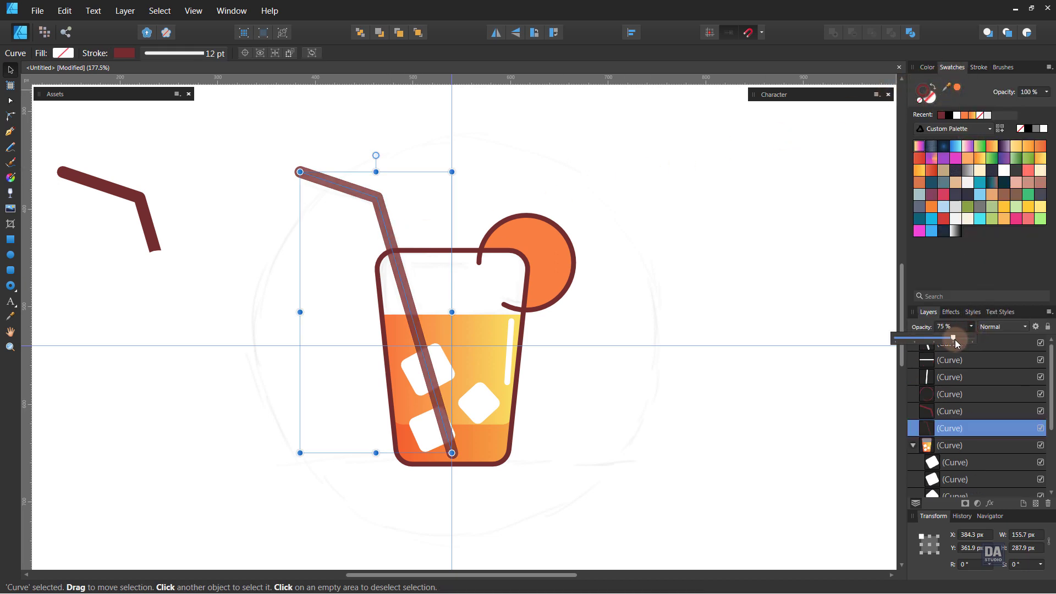
{"action": "left_click", "coordinate": [645, 301]}
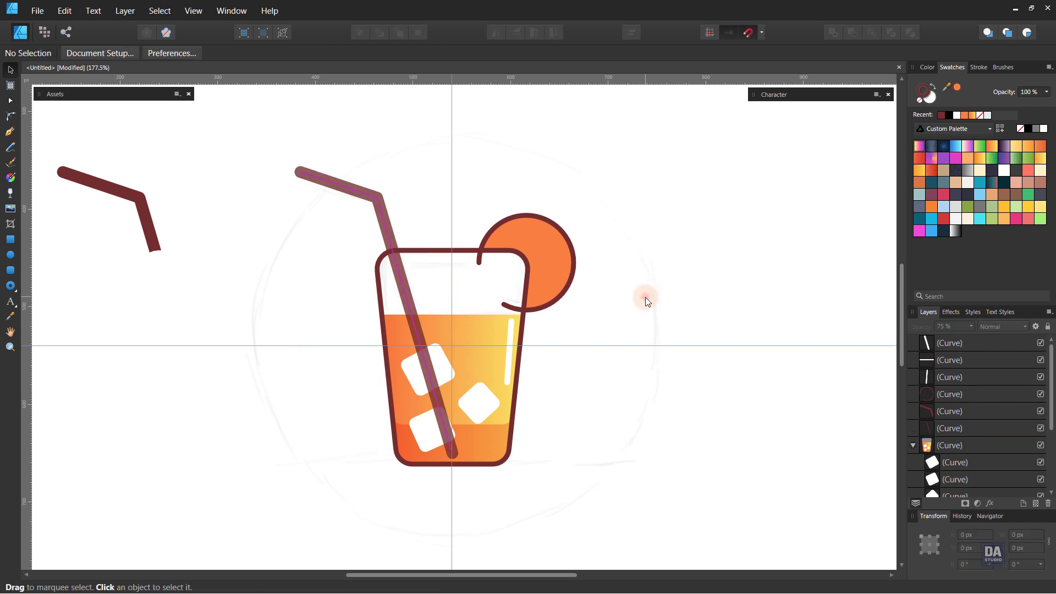
Step: Move the trimmed straw top onto the glass and into the drink group
{"action": "left_click", "coordinate": [147, 240]}
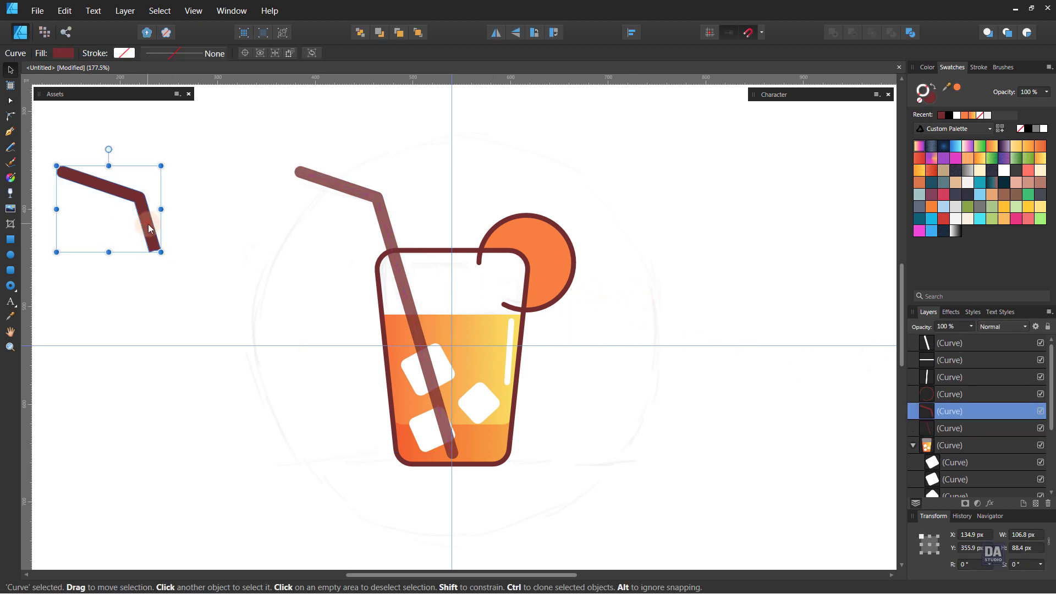
{"action": "left_click_drag", "start_coordinate": [158, 228], "coordinate": [384, 246]}
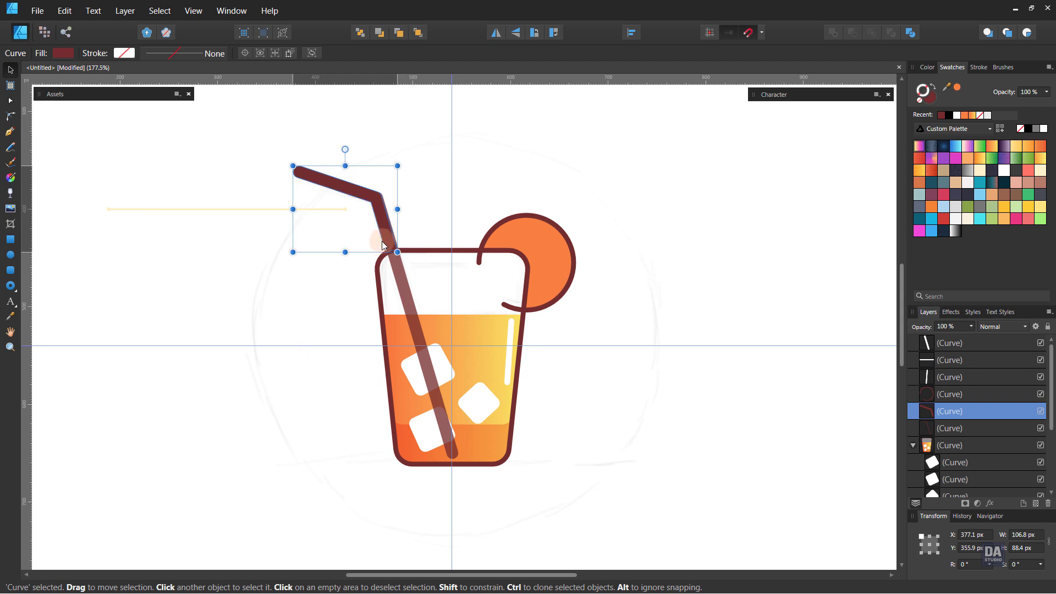
{"action": "left_click", "coordinate": [342, 244]}
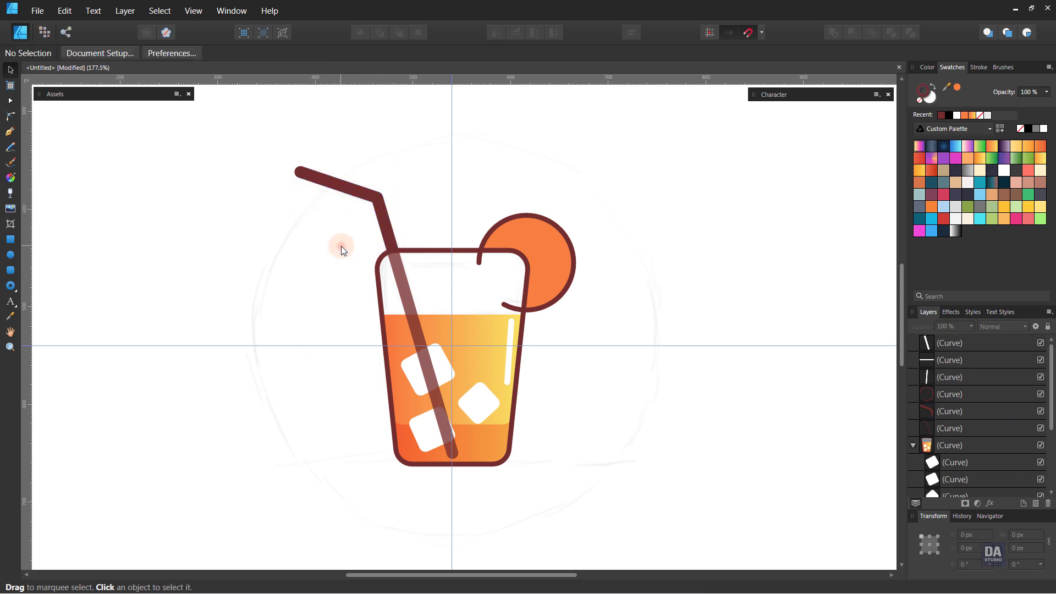
{"action": "left_click", "coordinate": [979, 429]}
{"action": "left_click_drag", "start_coordinate": [977, 456], "coordinate": [978, 453]}
{"action": "left_click", "coordinate": [802, 430]}
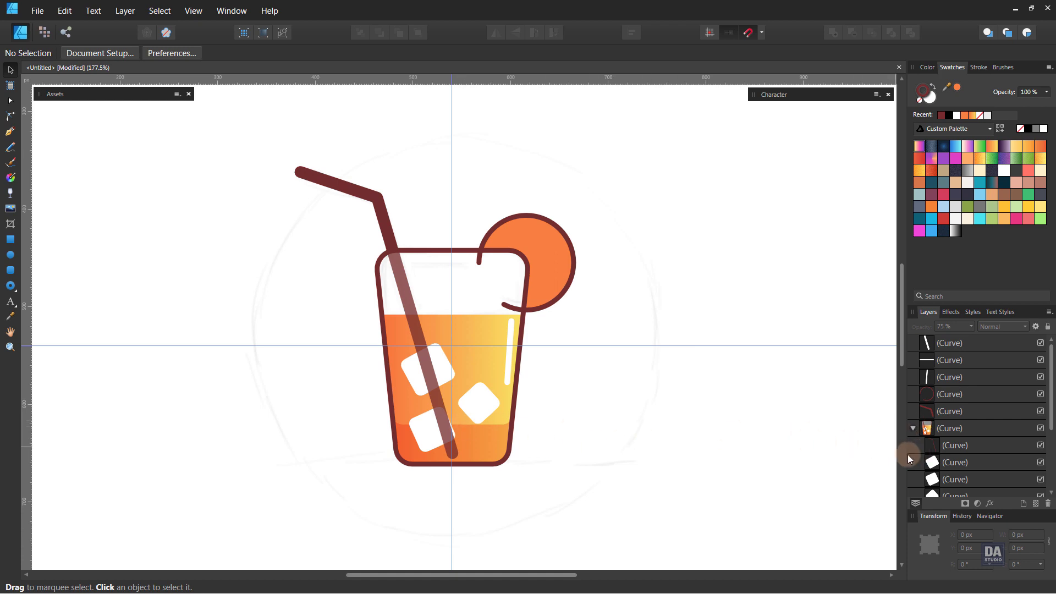
Step: Bring the left ice cubes in front of the translucent straw with Move to Front
{"action": "left_click", "coordinate": [413, 431]}
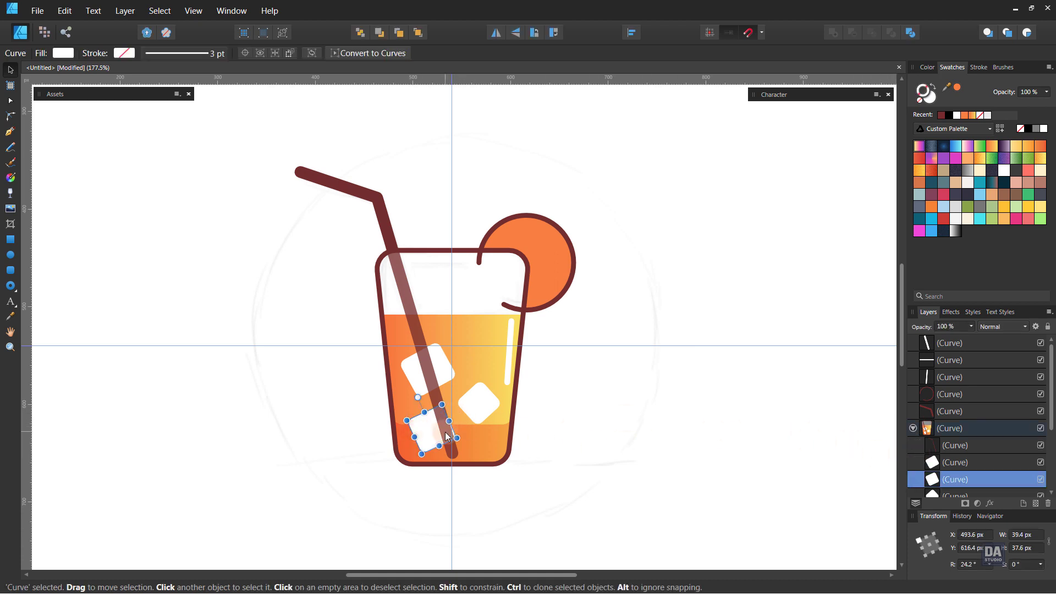
{"action": "key", "text": "ctrl+shift+bracketright"}
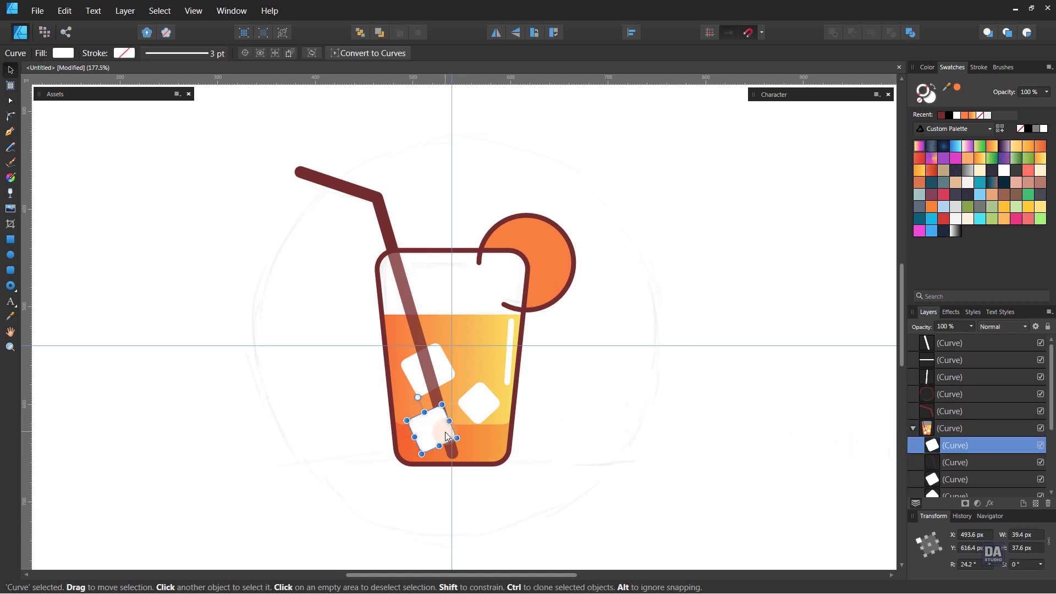
{"action": "key", "text": "ctrl+z"}
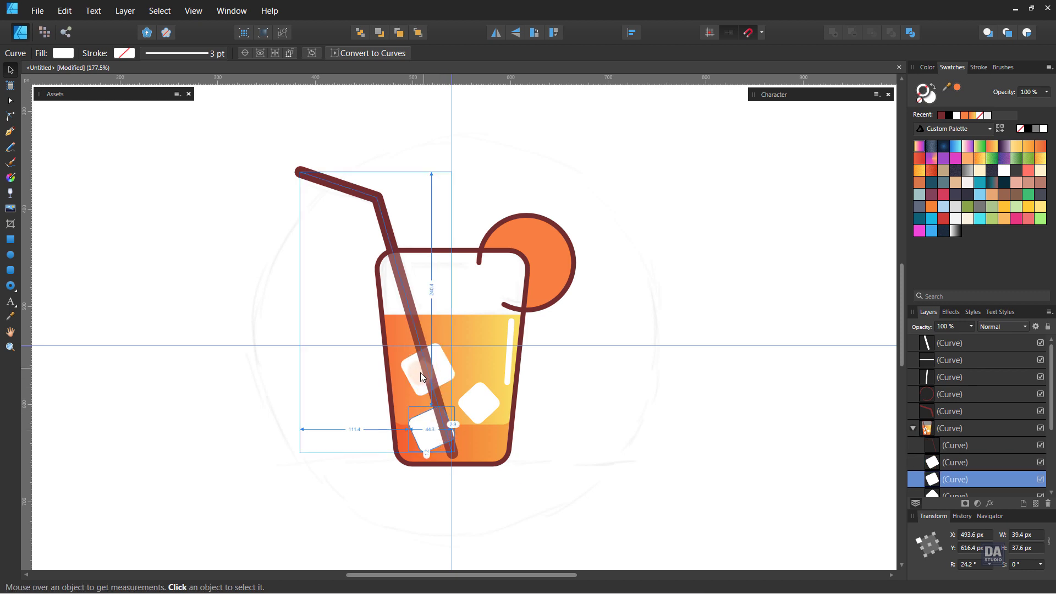
{"action": "left_click", "coordinate": [420, 378]}
{"action": "key", "text": "ctrl+shift+bracketright"}
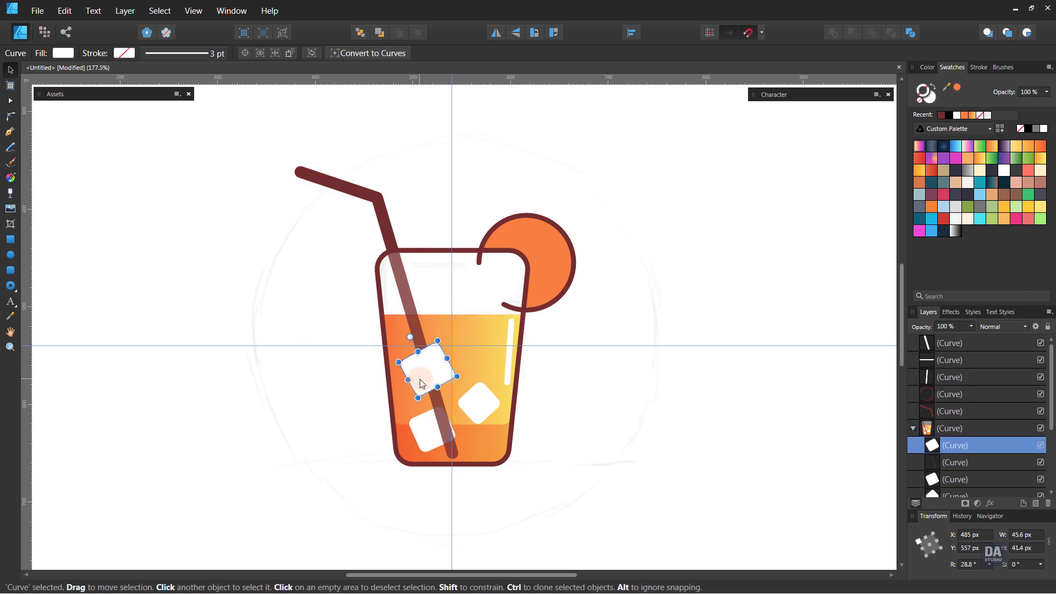
{"action": "left_click", "coordinate": [690, 459]}
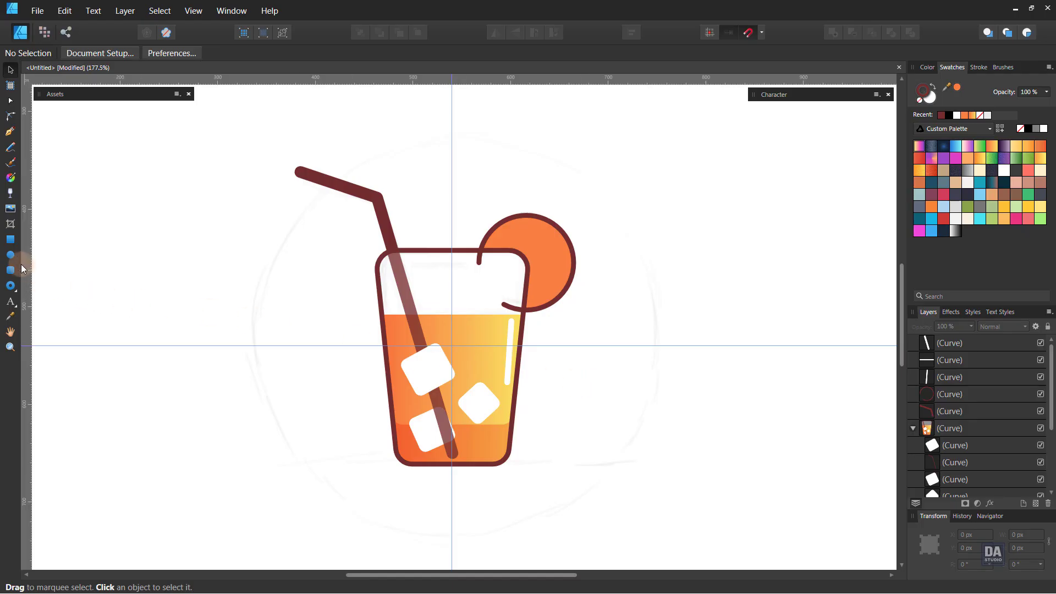
Step: Draw a large stroke-less circle over the drink with a vertical light-to-dark green gradient
{"action": "left_click", "coordinate": [11, 256]}
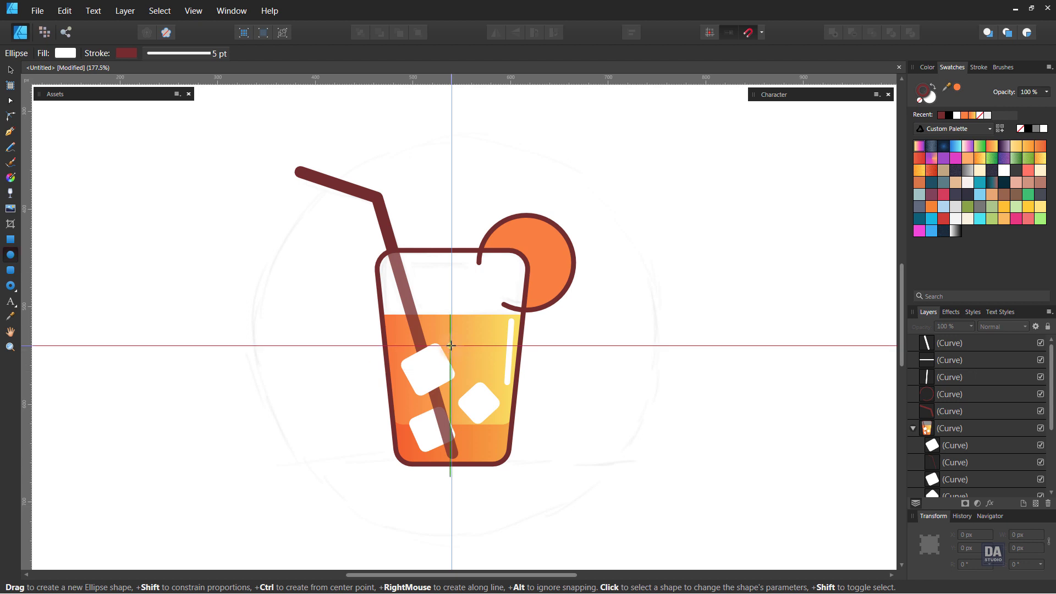
{"action": "left_click_drag", "start_coordinate": [452, 345], "coordinate": [720, 468]}
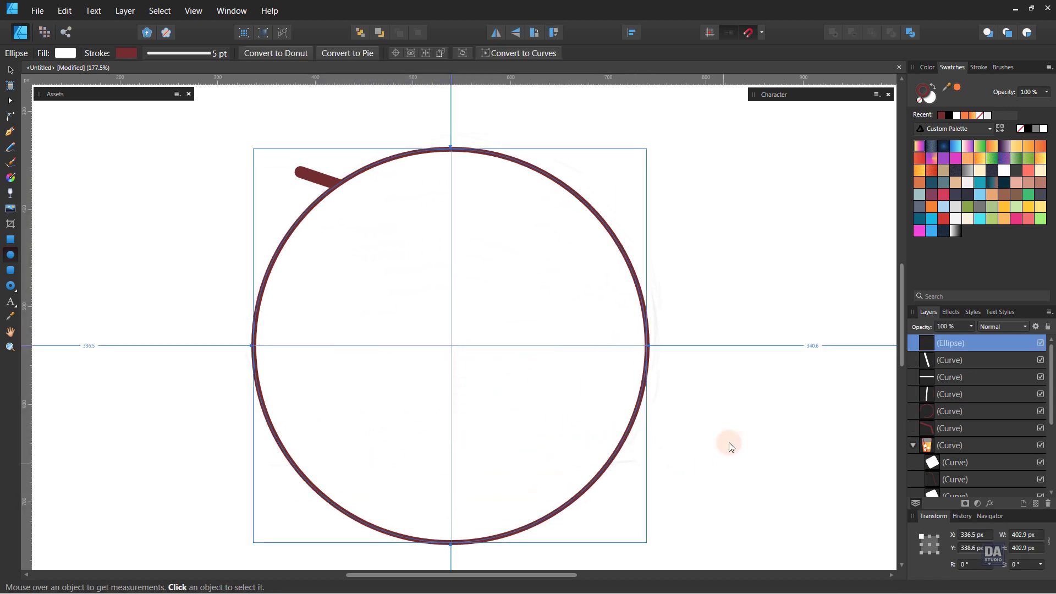
{"action": "left_click", "coordinate": [919, 100]}
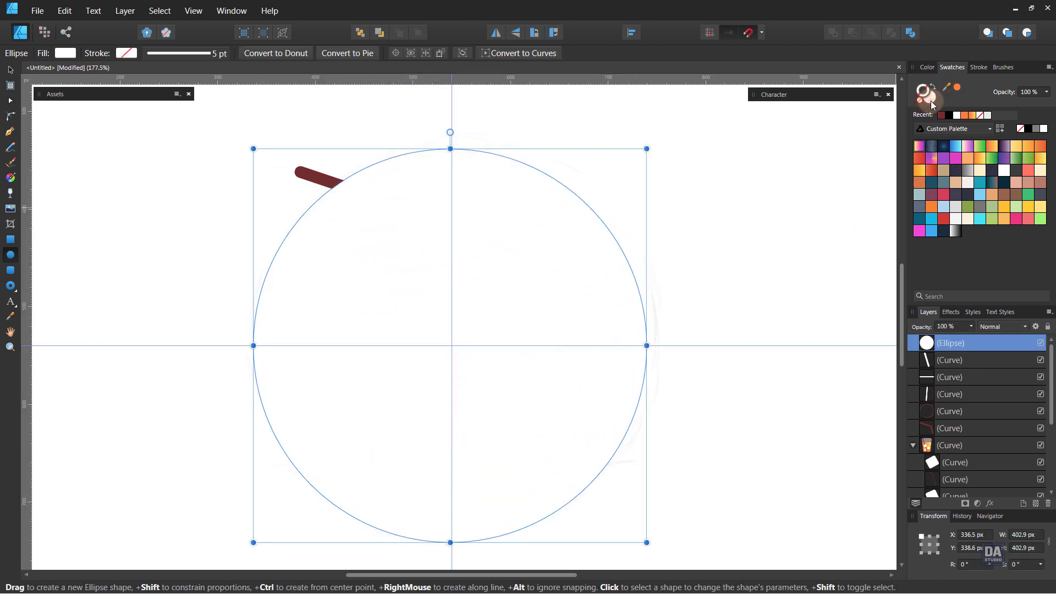
{"action": "left_click", "coordinate": [993, 159]}
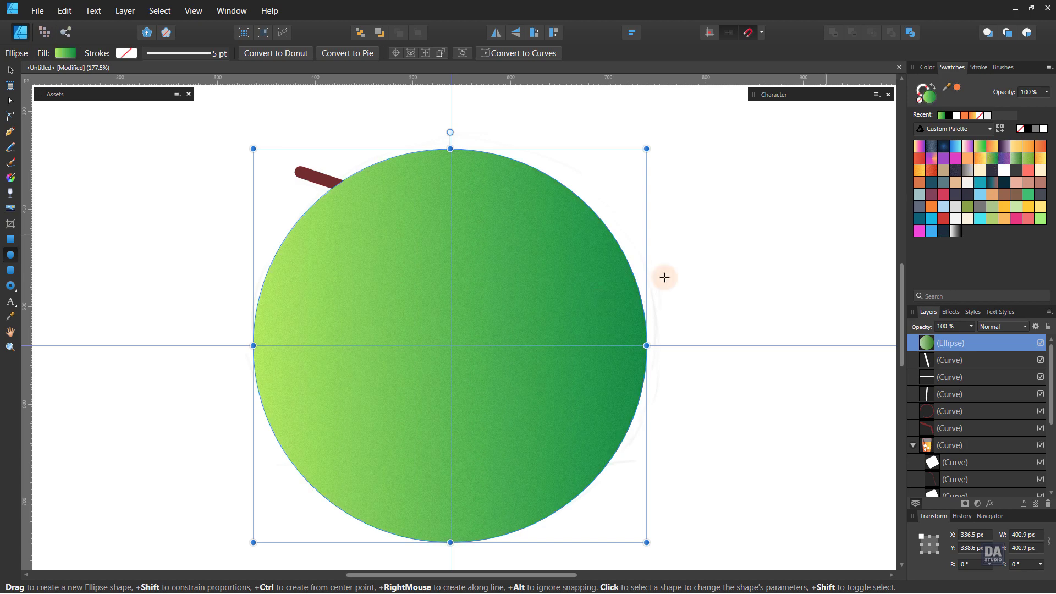
{"action": "key", "text": "g"}
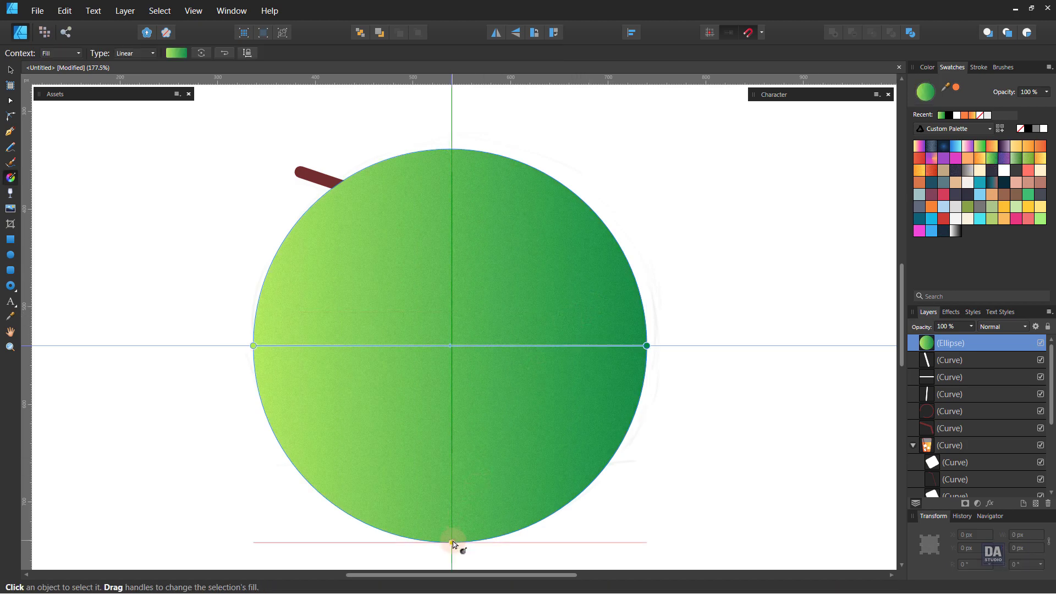
{"action": "mouse_move", "coordinate": [452, 545]}
{"action": "left_mouse_down"}
{"action": "mouse_move", "coordinate": [461, 165]}
{"action": "mouse_move", "coordinate": [453, 544]}
{"action": "left_mouse_up"}
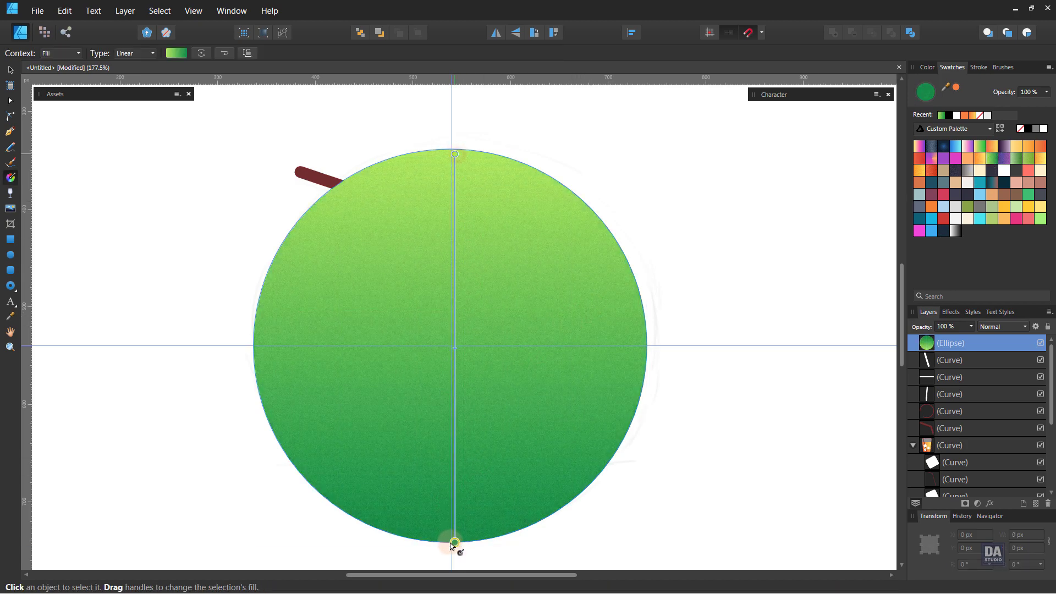
Step: Send the circle behind the drink artwork and hide the reference sketch
{"action": "left_click", "coordinate": [10, 70]}
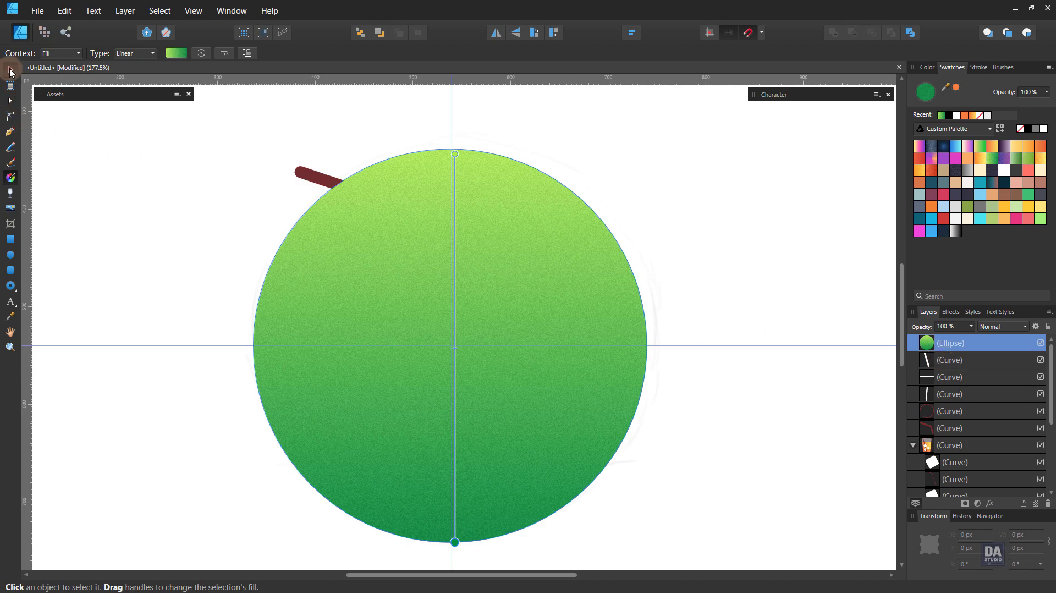
{"action": "right_click", "coordinate": [434, 249]}
{"action": "mouse_move", "coordinate": [286, 376]}
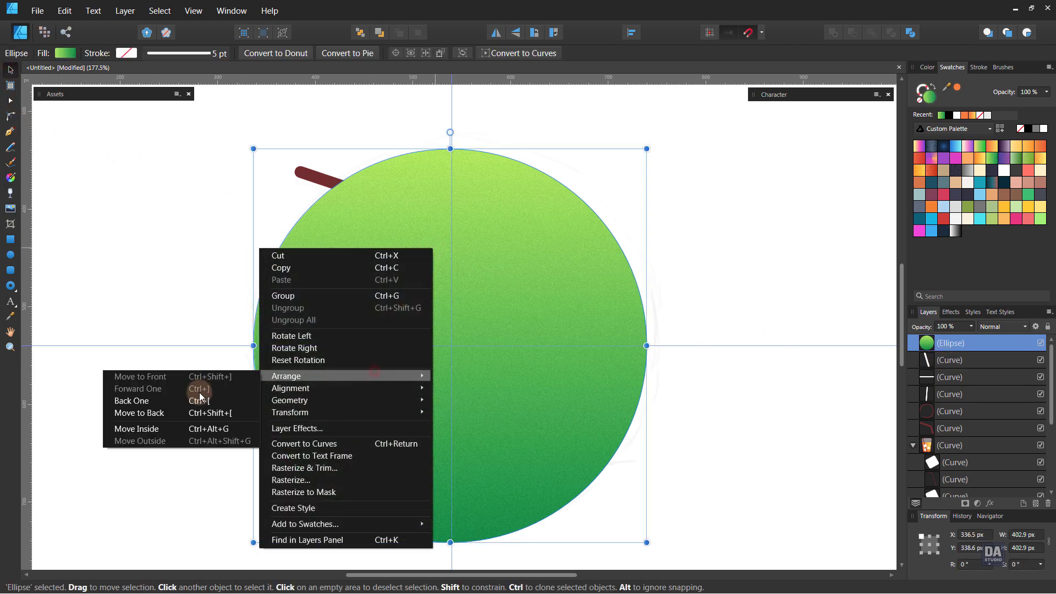
{"action": "left_click", "coordinate": [199, 415]}
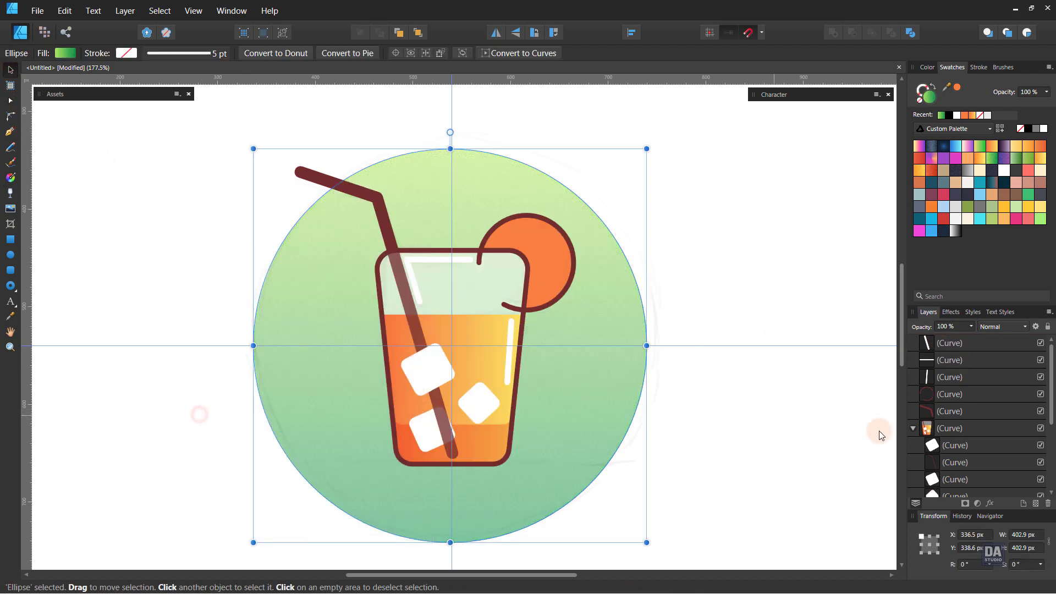
{"action": "scroll", "coordinate": [957, 465], "scroll_direction": "down", "scroll_amount": 5}
{"action": "left_click", "coordinate": [1040, 462]}
{"action": "left_click", "coordinate": [766, 413]}
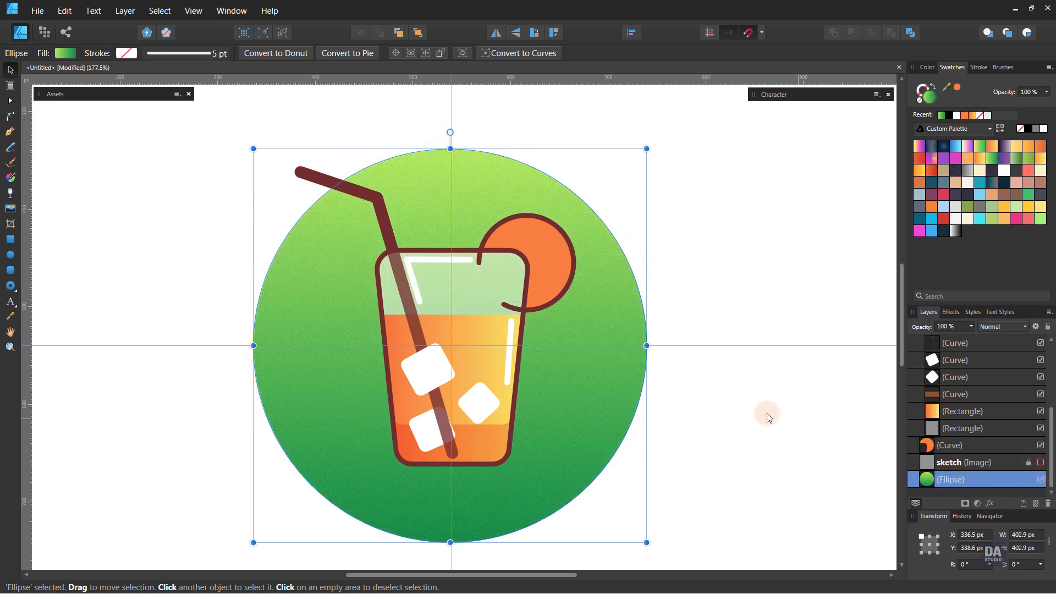
Step: Lower the green background circle's opacity to 75%
{"action": "left_click", "coordinate": [579, 424]}
{"action": "left_click", "coordinate": [971, 326]}
{"action": "left_click_drag", "start_coordinate": [973, 337], "coordinate": [955, 339]}
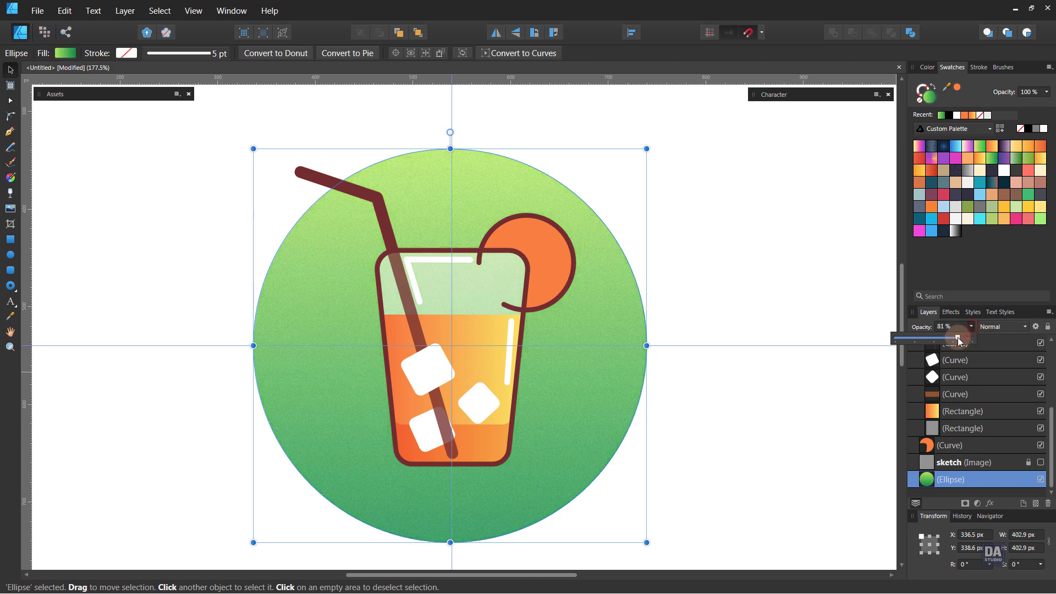
{"action": "left_click", "coordinate": [804, 358]}
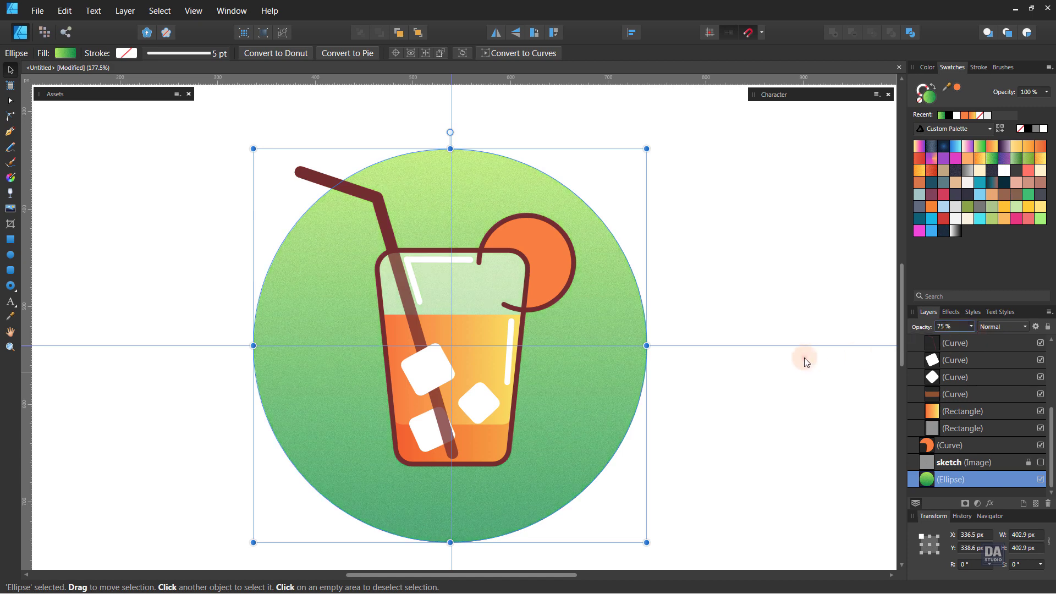
{"action": "left_click", "coordinate": [665, 414]}
{"action": "left_click", "coordinate": [618, 427]}
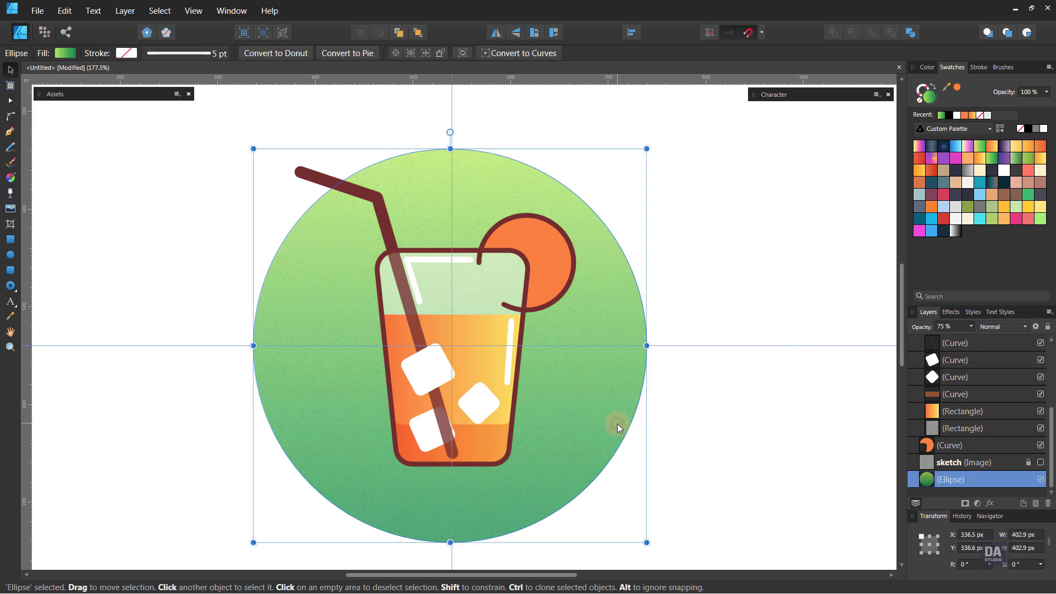
{"action": "left_click", "coordinate": [709, 415]}
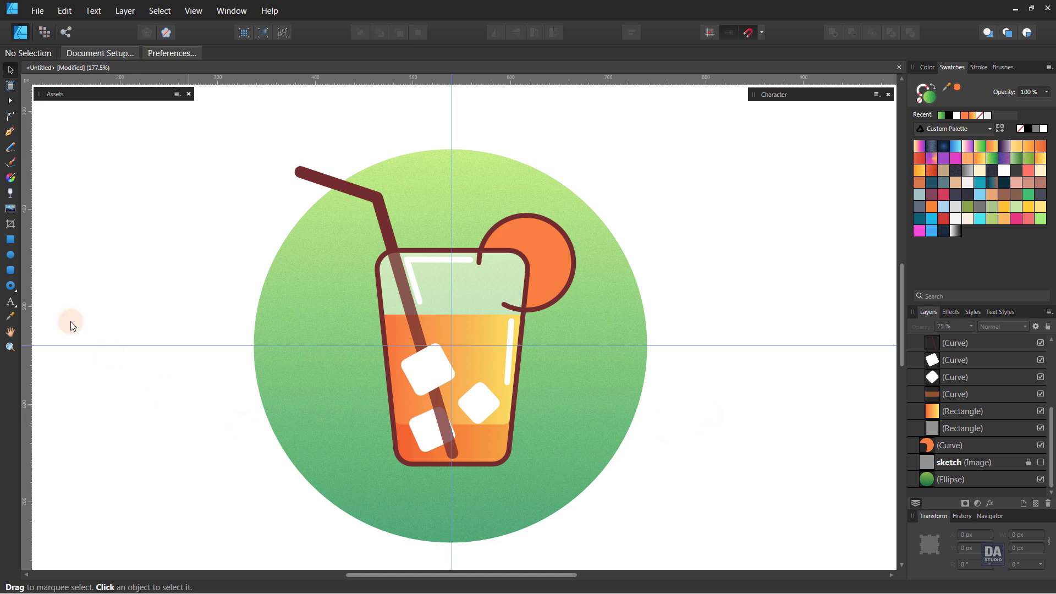
Step: Draw a horizontal ground line below the glass in the straw's dark red colour
{"action": "left_click", "coordinate": [11, 132]}
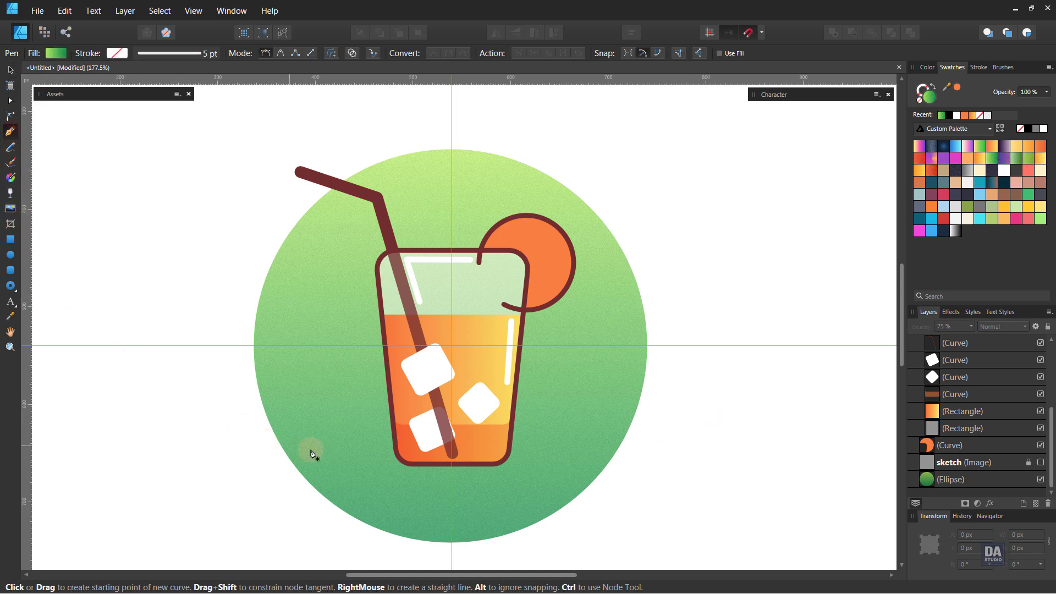
{"action": "left_click", "coordinate": [385, 464]}
{"action": "left_click", "coordinate": [549, 464]}
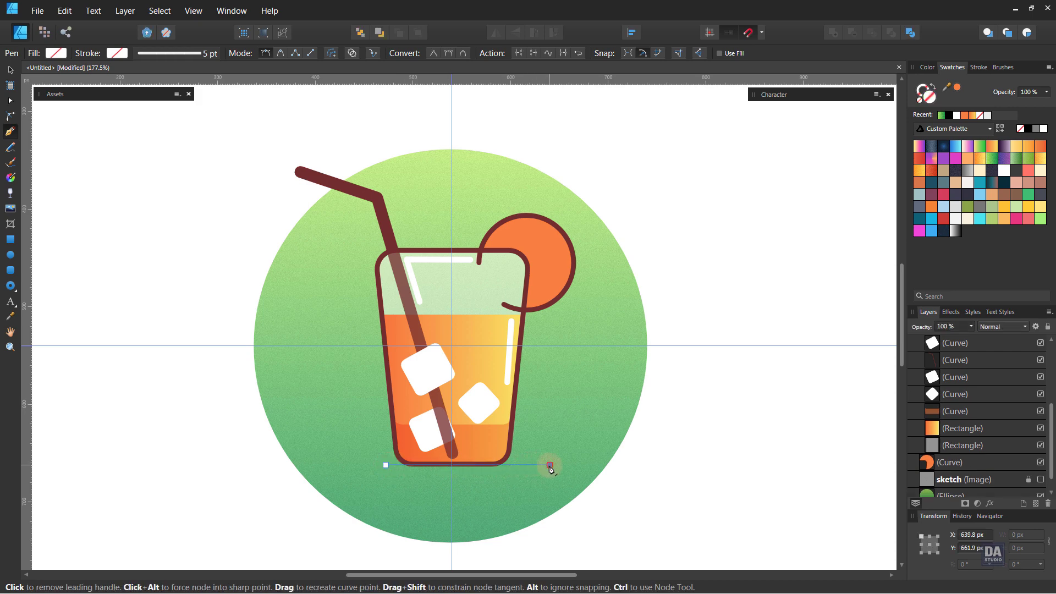
{"action": "key", "text": "v"}
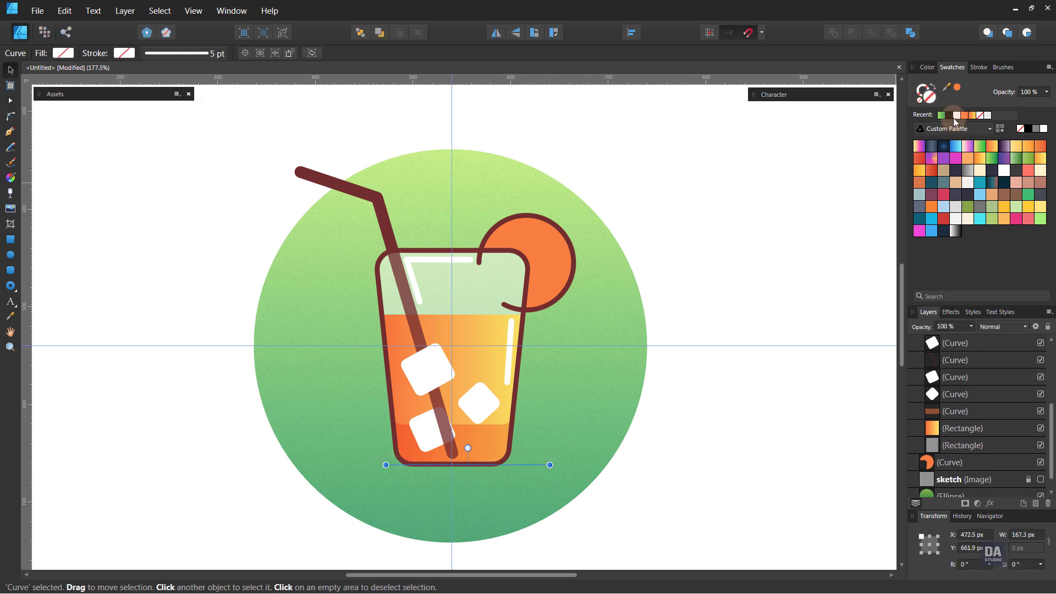
{"action": "left_click_drag", "start_coordinate": [947, 87], "coordinate": [378, 206]}
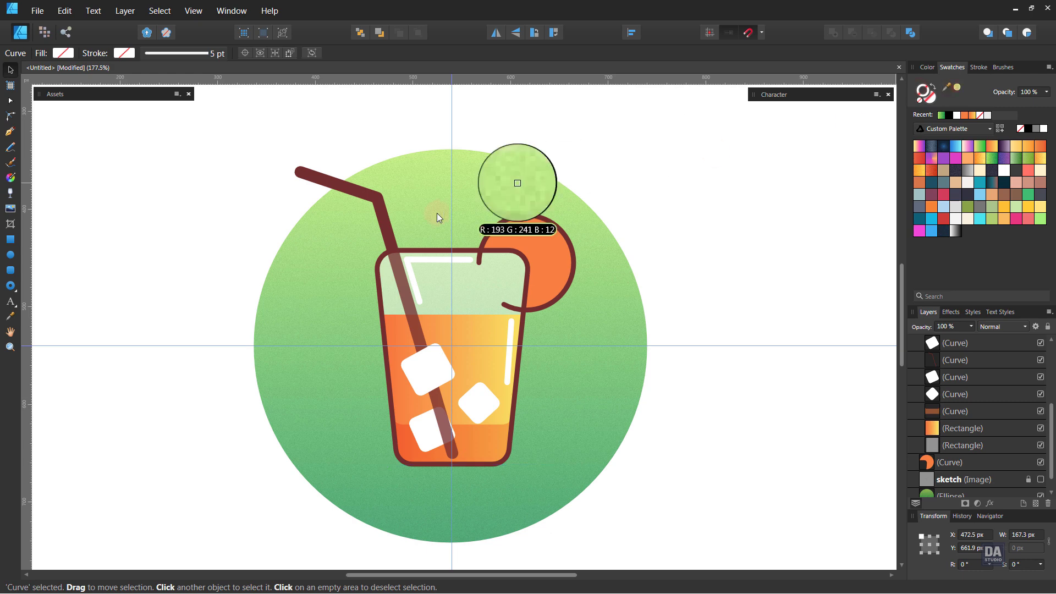
{"action": "left_click", "coordinate": [957, 87]}
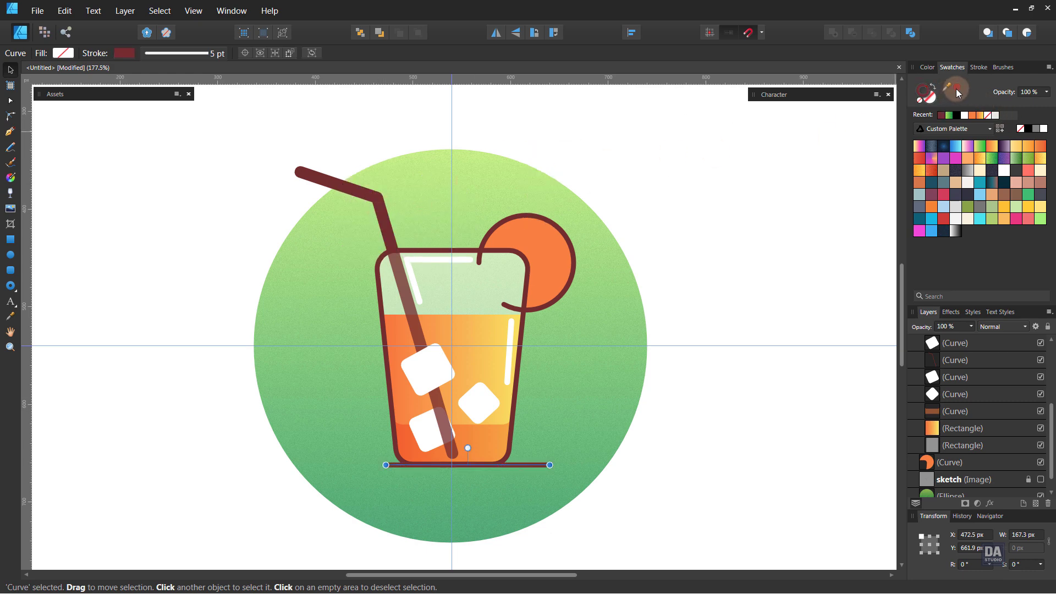
Step: Centre and lengthen the ground line under the glass and thicken it to 8 pt
{"action": "mouse_move", "coordinate": [523, 465]}
{"action": "left_mouse_down"}
{"action": "mouse_move", "coordinate": [504, 465]}
{"action": "mouse_move", "coordinate": [603, 464]}
{"action": "left_mouse_up"}
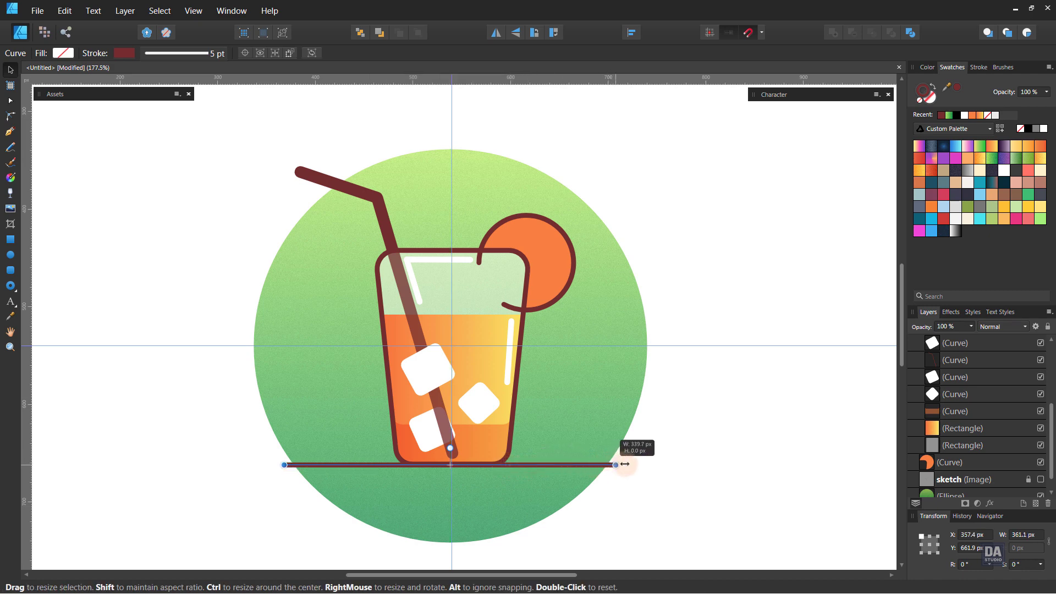
{"action": "left_click_drag", "start_coordinate": [607, 465], "coordinate": [635, 464]}
{"action": "left_click", "coordinate": [979, 70]}
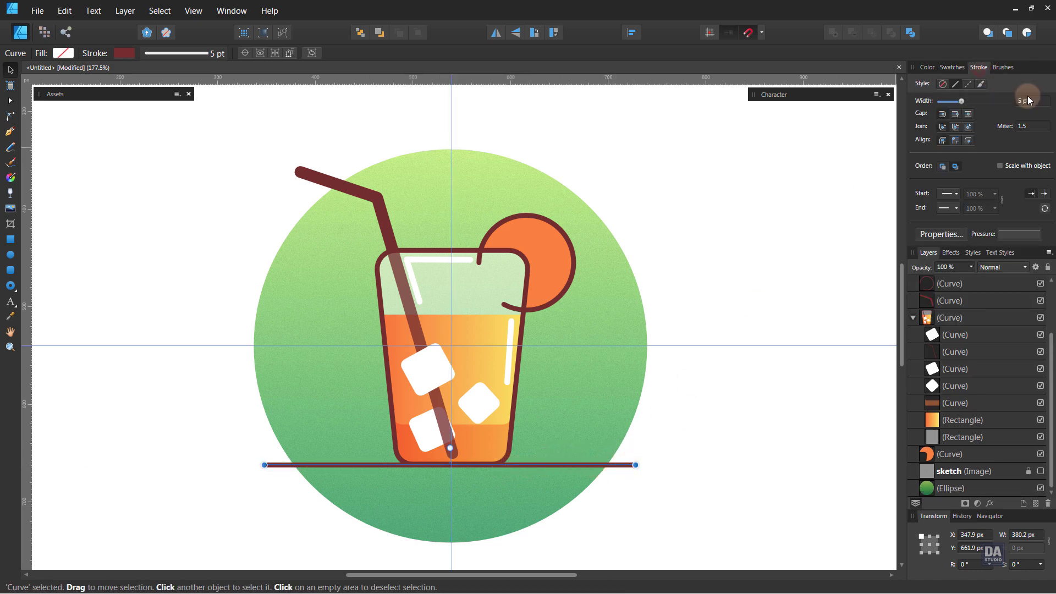
{"action": "scroll", "coordinate": [1030, 103], "scroll_direction": "up", "scroll_amount": 3}
{"action": "scroll", "coordinate": [1030, 102], "scroll_direction": "down", "scroll_amount": 1}
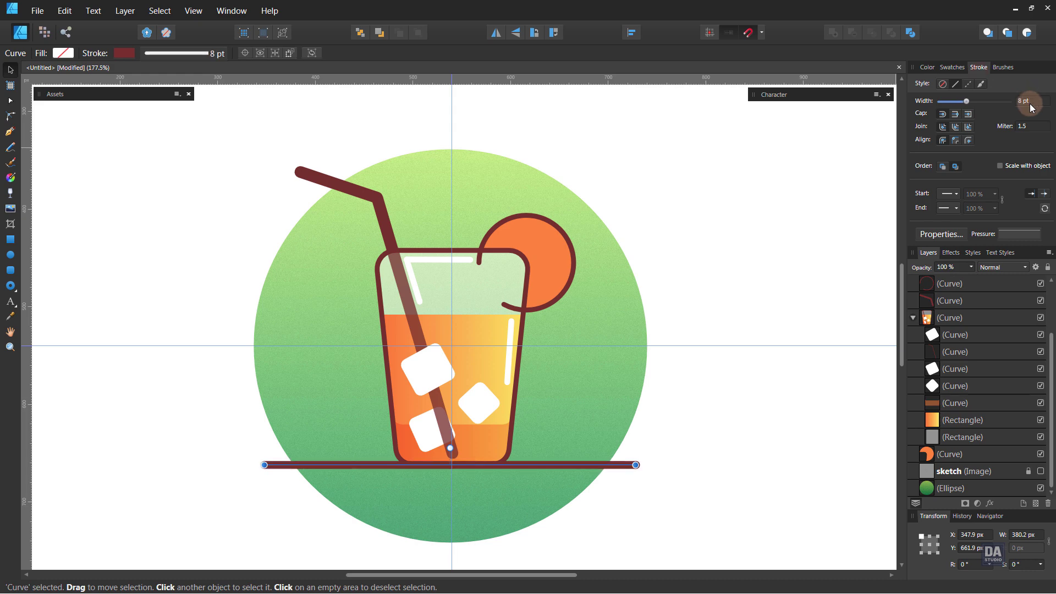
{"action": "left_click", "coordinate": [768, 435]}
{"action": "scroll", "coordinate": [709, 427], "scroll_direction": "down", "scroll_amount": 4}
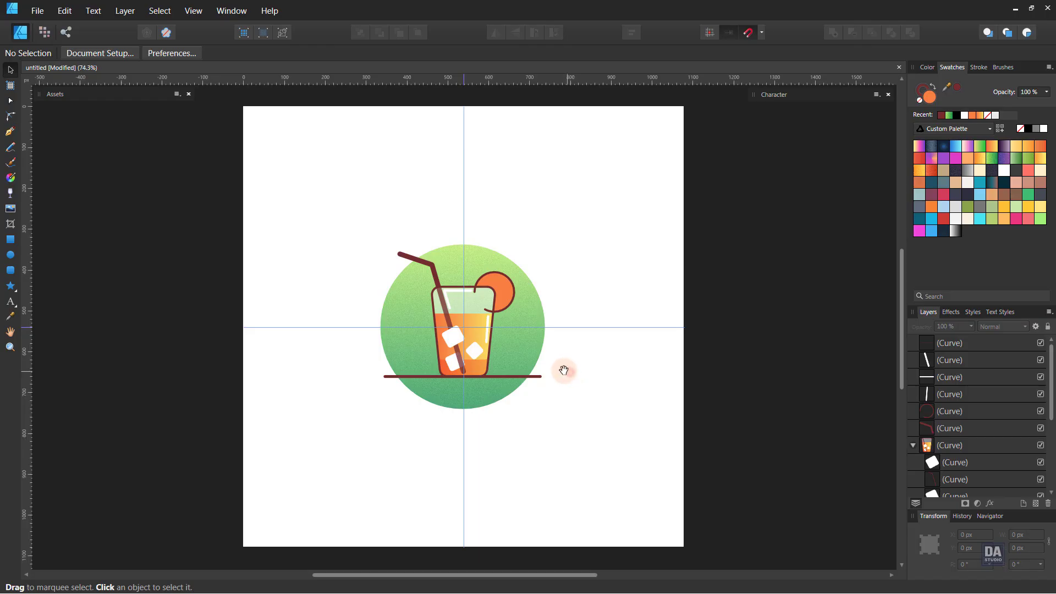
Step: Change the orange slice's fill to yellow in the colour picker
{"action": "left_click_drag", "start_coordinate": [570, 372], "coordinate": [754, 369]}
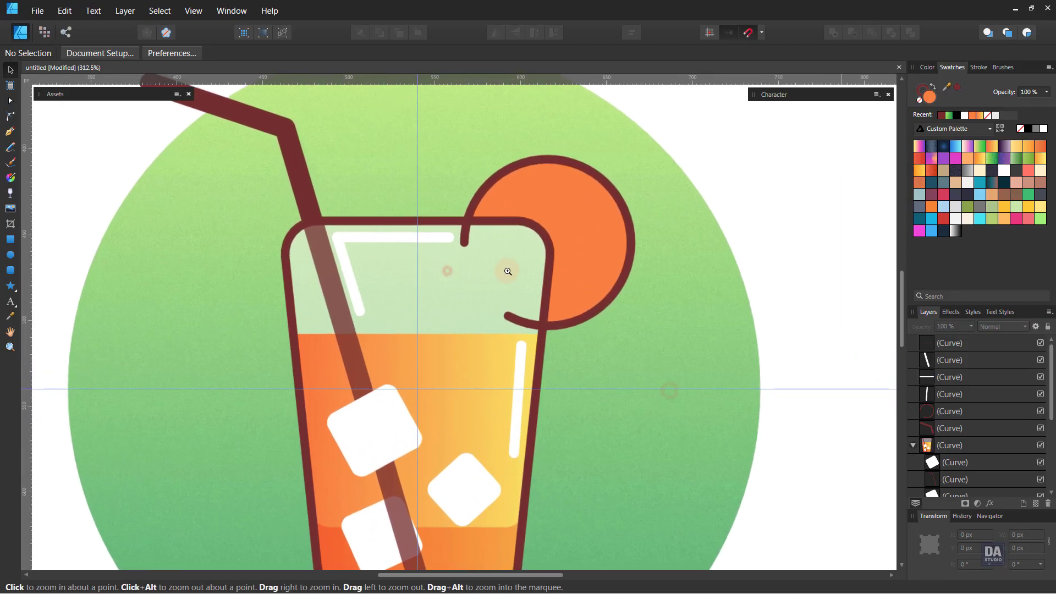
{"action": "left_click", "coordinate": [564, 256]}
{"action": "double_click", "coordinate": [928, 95]}
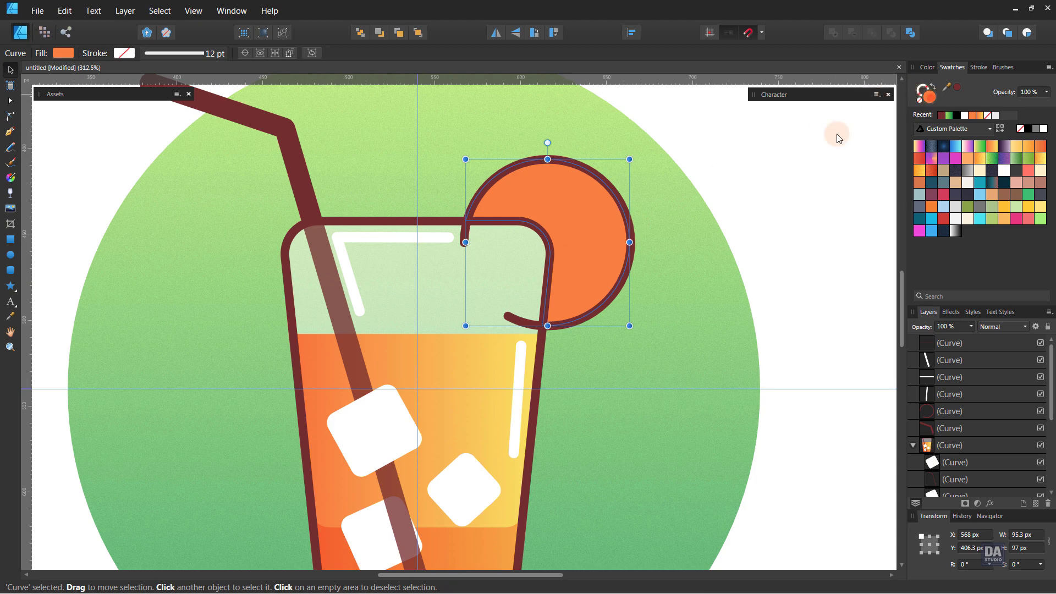
{"action": "left_click_drag", "start_coordinate": [384, 189], "coordinate": [404, 189]}
{"action": "left_click_drag", "start_coordinate": [475, 170], "coordinate": [766, 179]}
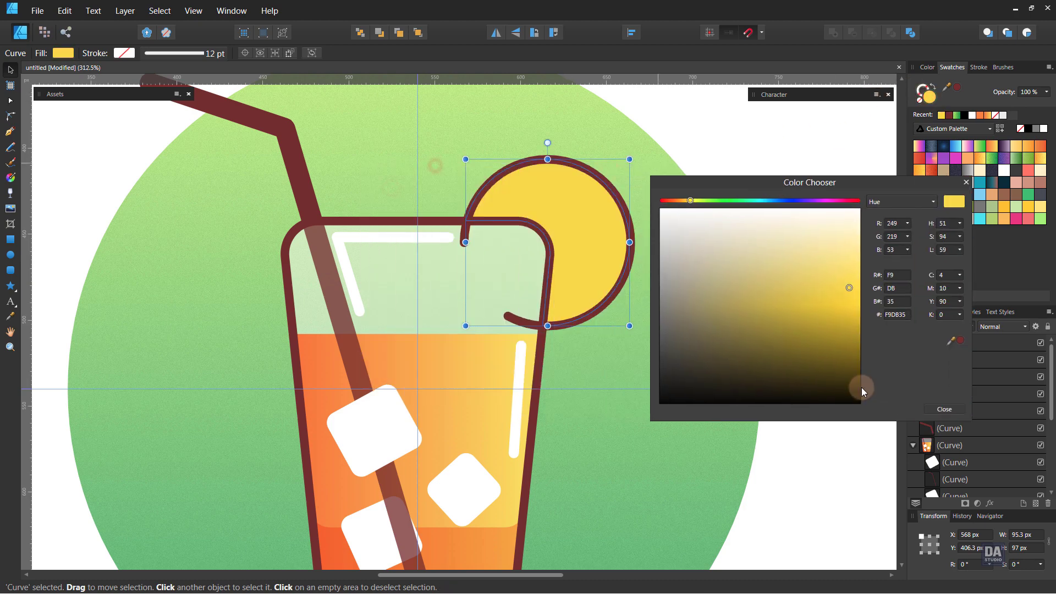
{"action": "left_click", "coordinate": [937, 405]}
Step: Duplicate the lemon outline, shrink it inside the rim, and make it a white outline
{"action": "left_click", "coordinate": [938, 413]}
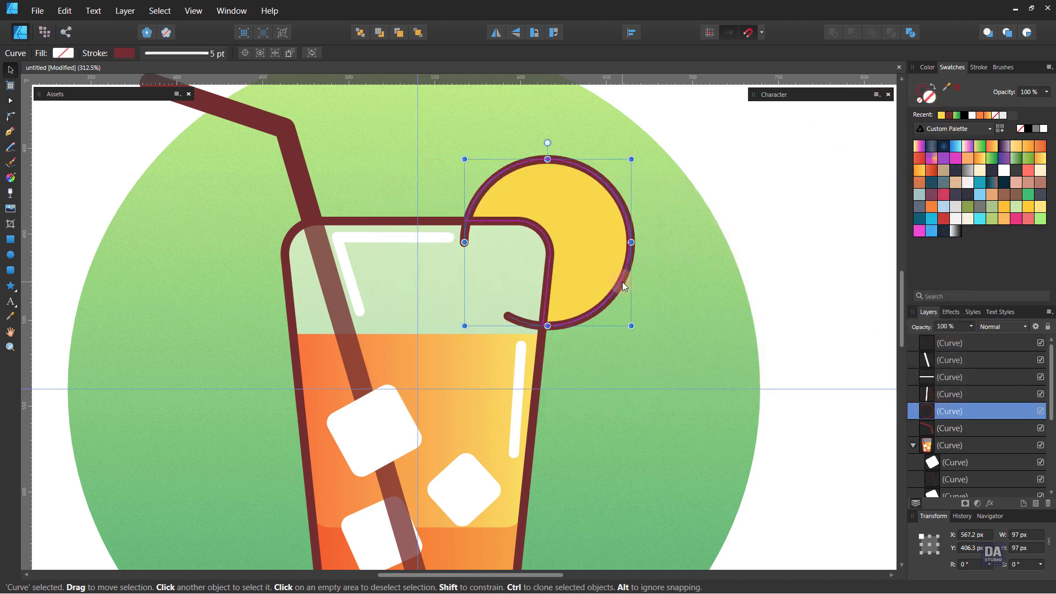
{"action": "right_click", "coordinate": [937, 416]}
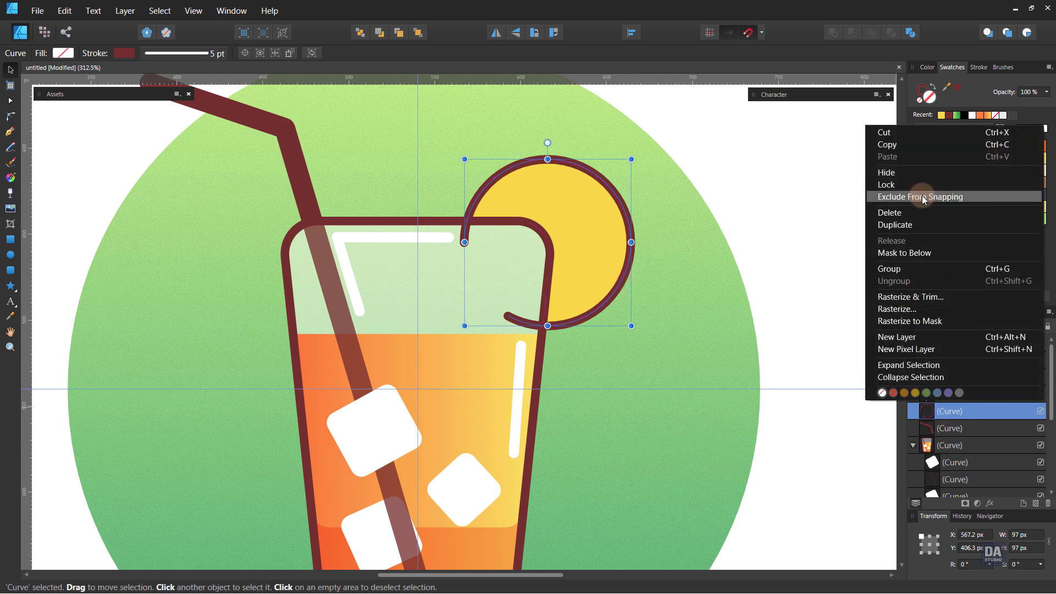
{"action": "left_click", "coordinate": [894, 225]}
{"action": "left_click_drag", "start_coordinate": [630, 325], "coordinate": [612, 307]}
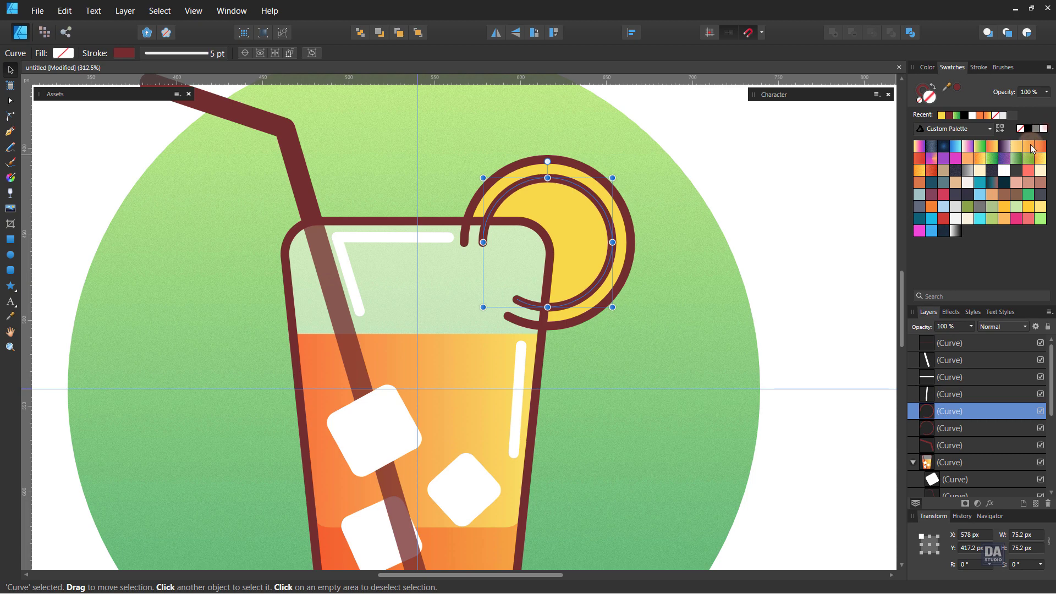
{"action": "left_click", "coordinate": [1003, 170]}
{"action": "left_click", "coordinate": [934, 86]}
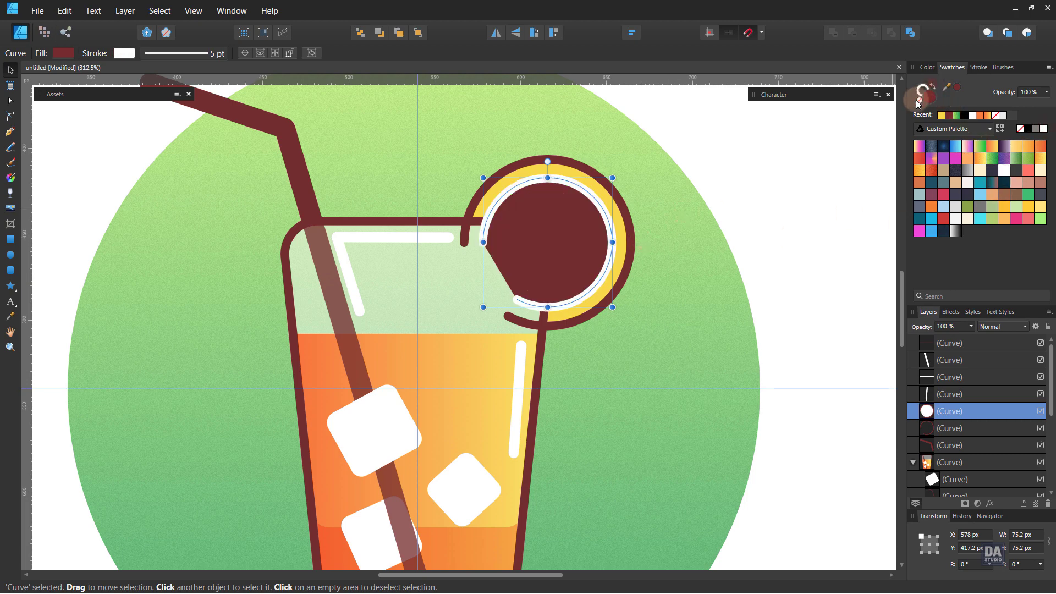
Step: Break the white copy at two nodes and delete its short bottom piece, leaving an arc
{"action": "key", "text": "a"}
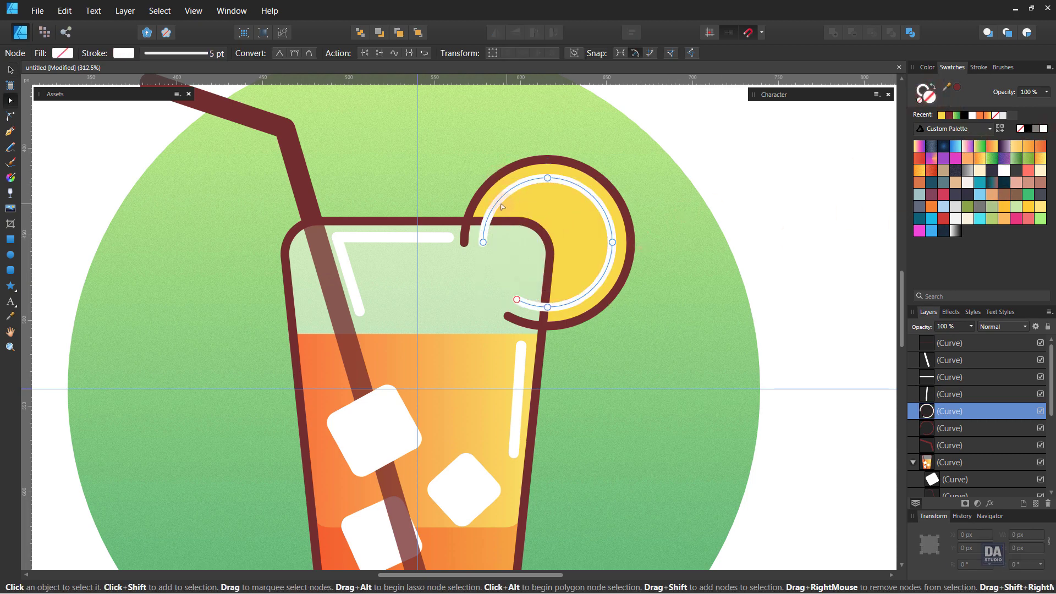
{"action": "left_click", "coordinate": [499, 201]}
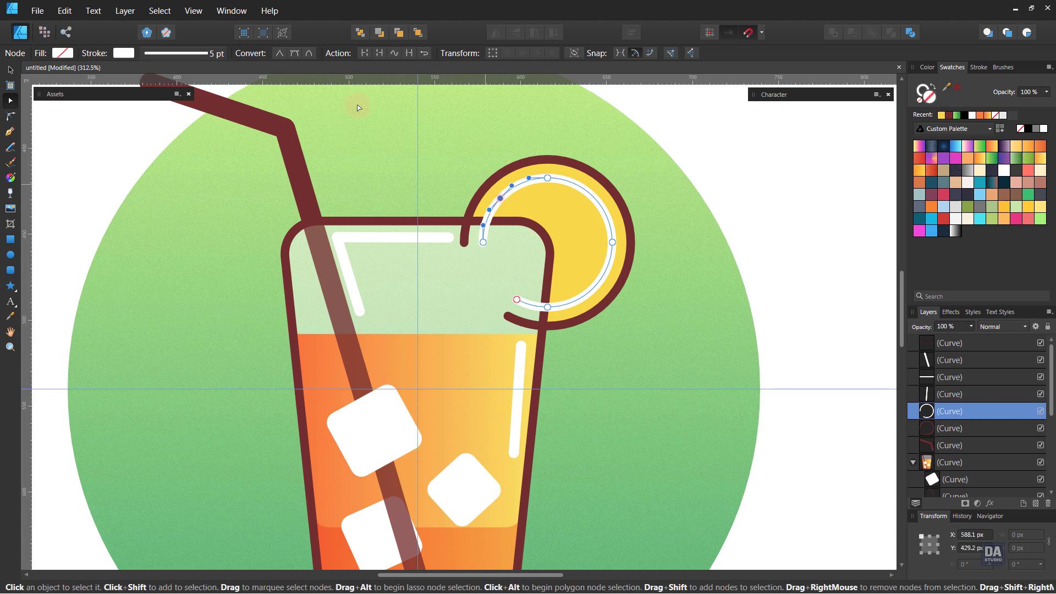
{"action": "left_click", "coordinate": [365, 53]}
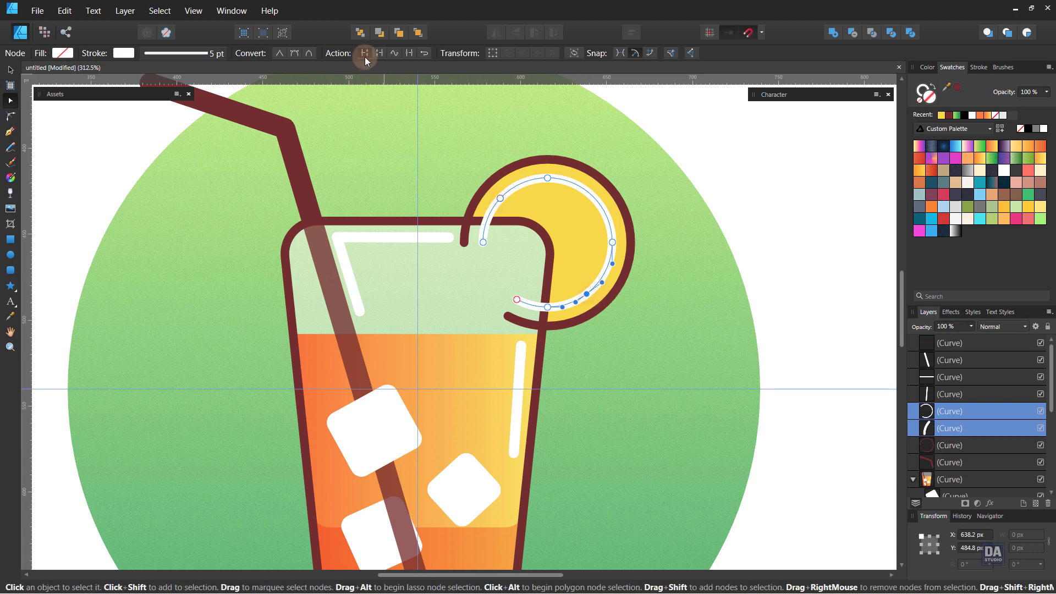
{"action": "left_click", "coordinate": [366, 57]}
{"action": "key", "text": "v"}
{"action": "left_click", "coordinate": [556, 305]}
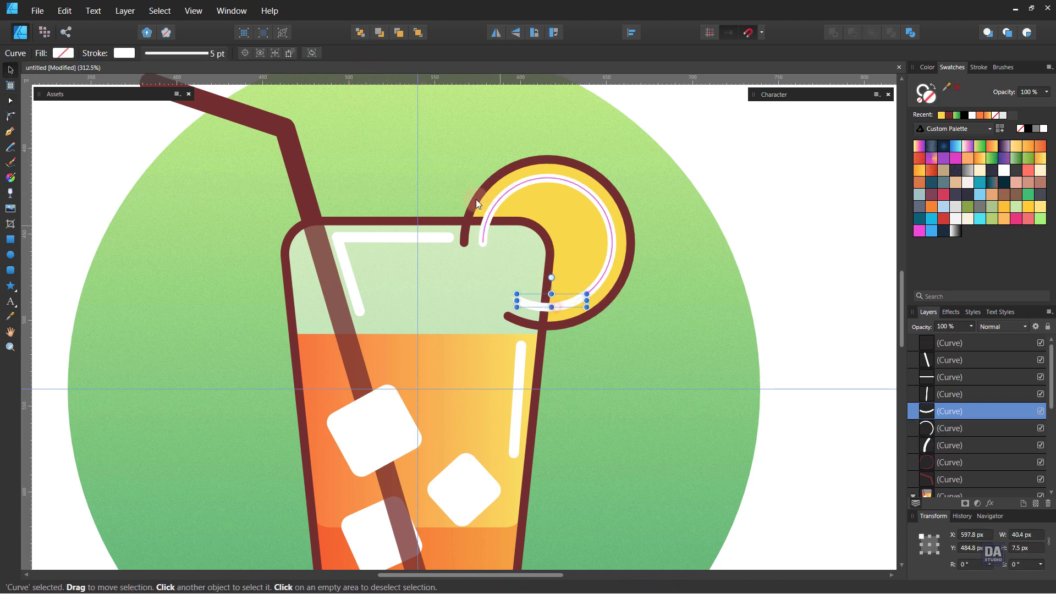
{"action": "key", "text": "Delete"}
Step: Set the white highlight arc's opacity to 75%
{"action": "left_click", "coordinate": [613, 212]}
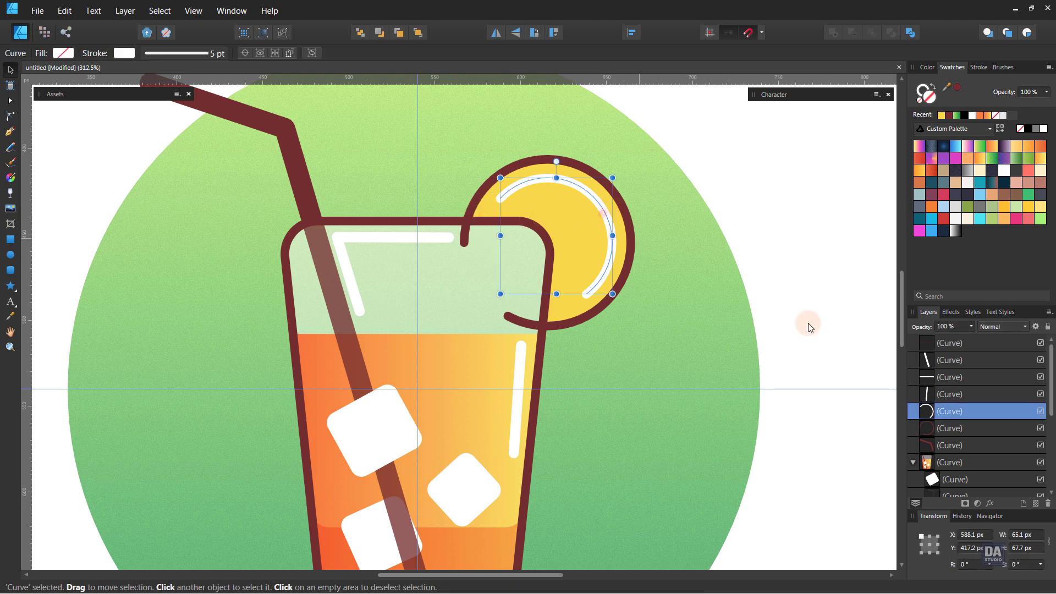
{"action": "left_click", "coordinate": [972, 328]}
{"action": "left_click_drag", "start_coordinate": [967, 337], "coordinate": [954, 338]}
{"action": "left_click", "coordinate": [810, 305]}
Step: Zoom out and add small white rings with the Donut Tool left of the glass
{"action": "key", "text": "z"}
{"action": "left_click_drag", "start_coordinate": [474, 309], "coordinate": [345, 265]}
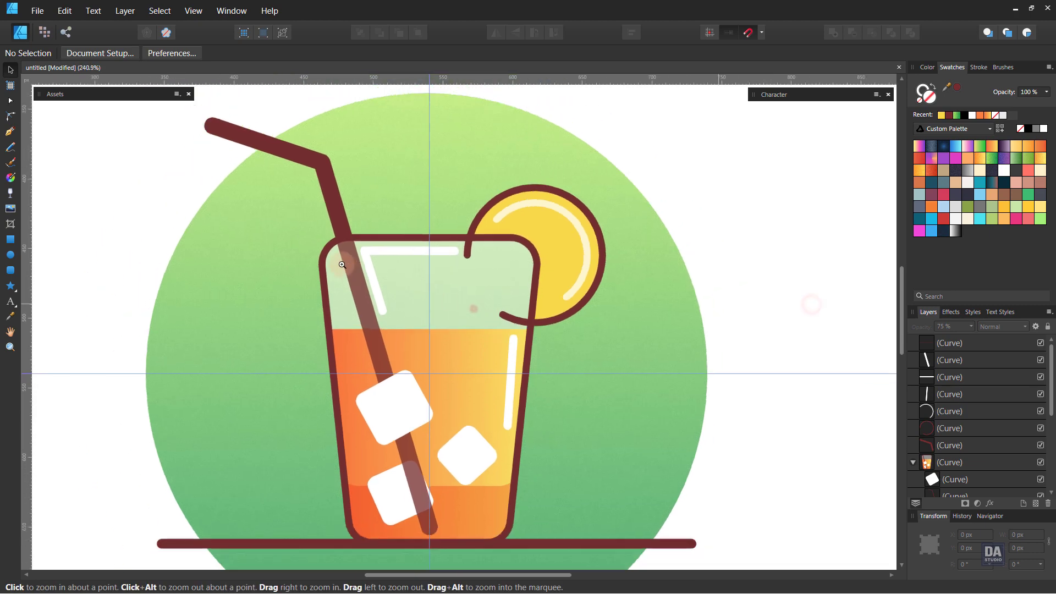
{"action": "left_click_drag", "start_coordinate": [531, 391], "coordinate": [120, 247]}
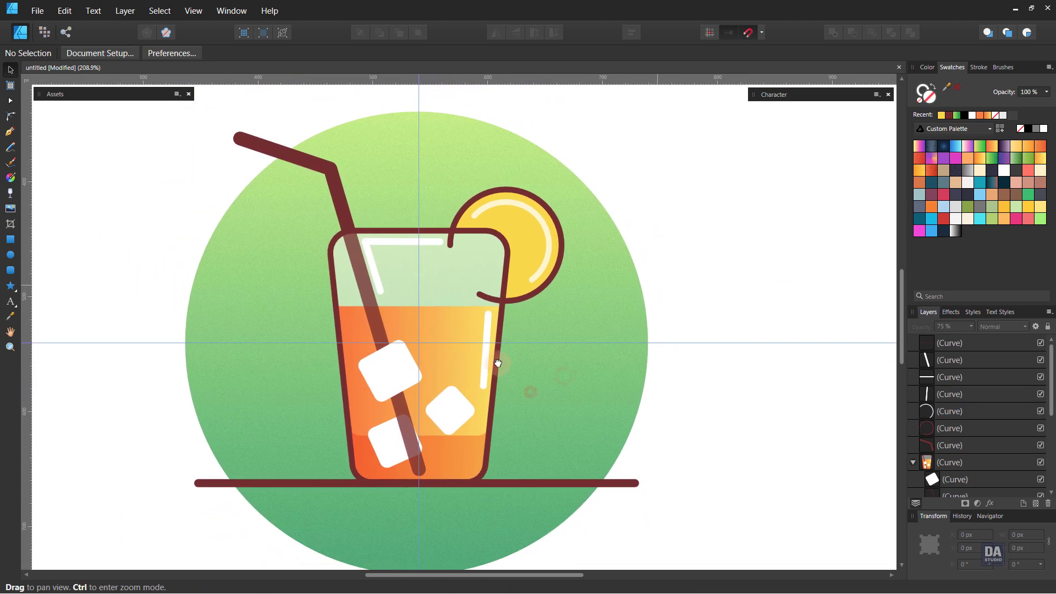
{"action": "left_click", "coordinate": [12, 272]}
{"action": "left_click", "coordinate": [12, 289]}
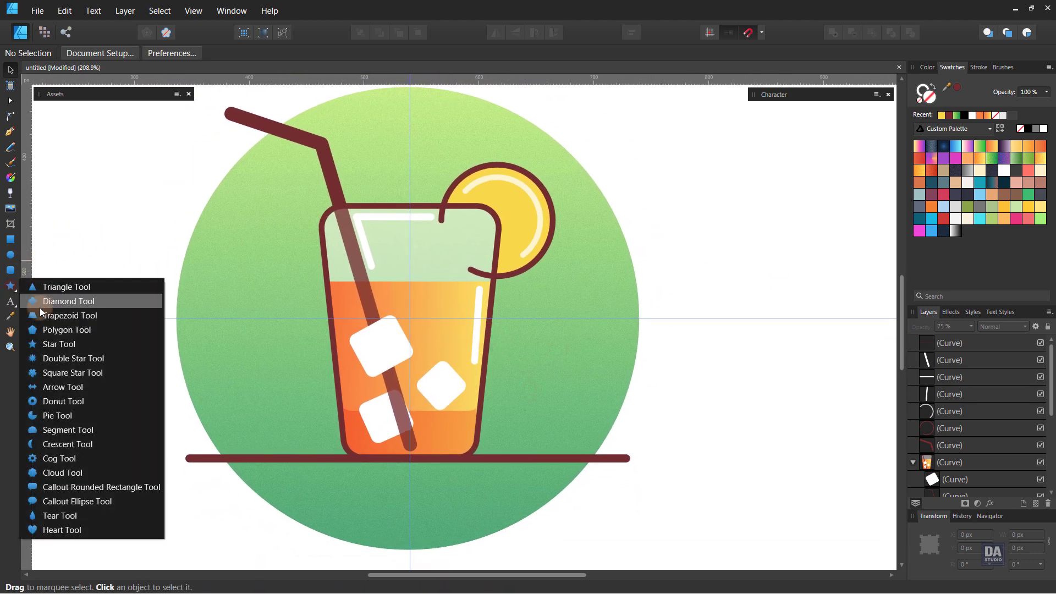
{"action": "left_click", "coordinate": [55, 401]}
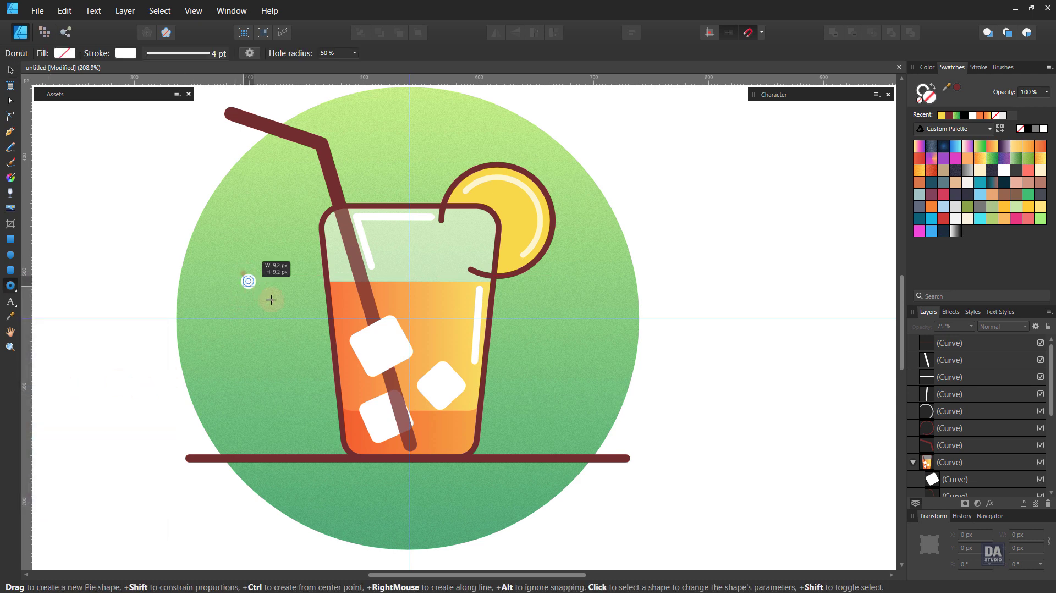
{"action": "left_click_drag", "start_coordinate": [271, 300], "coordinate": [276, 307]}
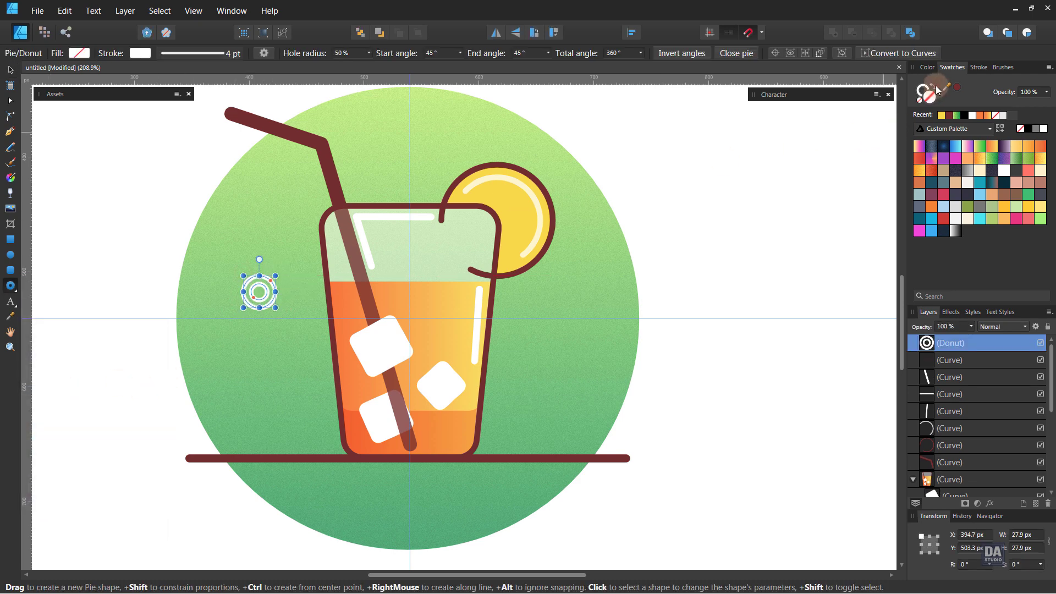
{"action": "key", "text": "v"}
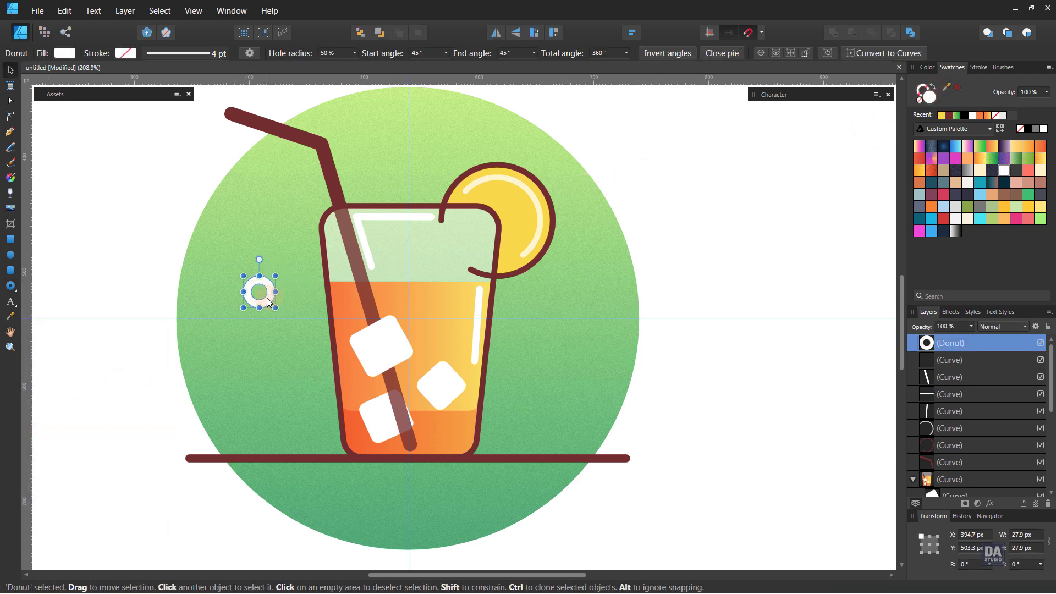
{"action": "mouse_move", "coordinate": [267, 303]}
{"action": "left_mouse_down"}
{"action": "mouse_move", "coordinate": [254, 296]}
{"action": "mouse_move", "coordinate": [565, 337]}
{"action": "mouse_move", "coordinate": [540, 330]}
{"action": "mouse_move", "coordinate": [450, 195]}
{"action": "mouse_move", "coordinate": [342, 500]}
{"action": "left_mouse_up"}
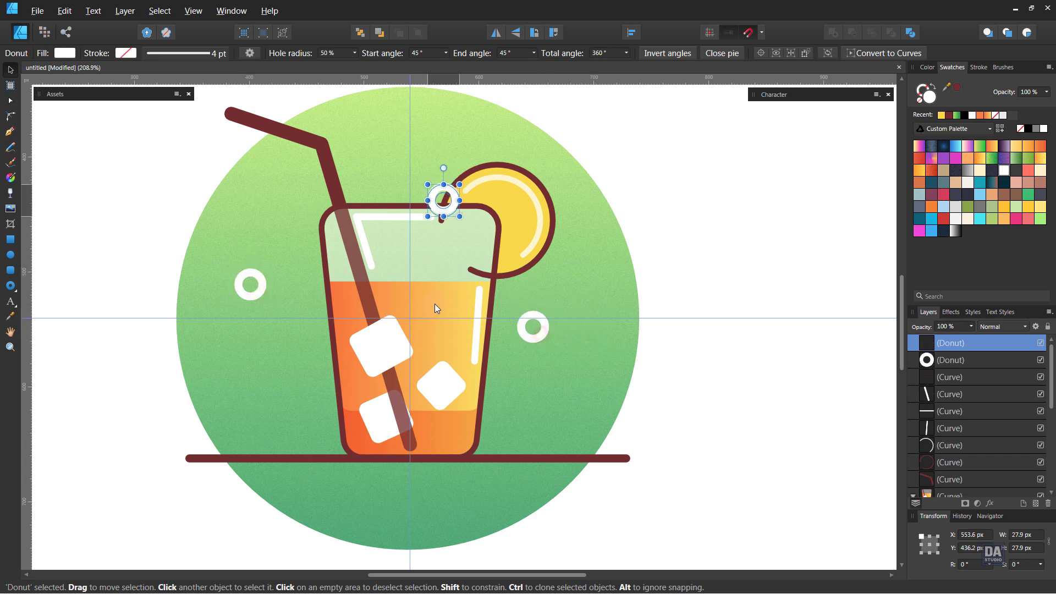
Step: Draw a small white star and copy it to spots around and above the glass
{"action": "left_click", "coordinate": [11, 289]}
{"action": "left_click", "coordinate": [44, 341]}
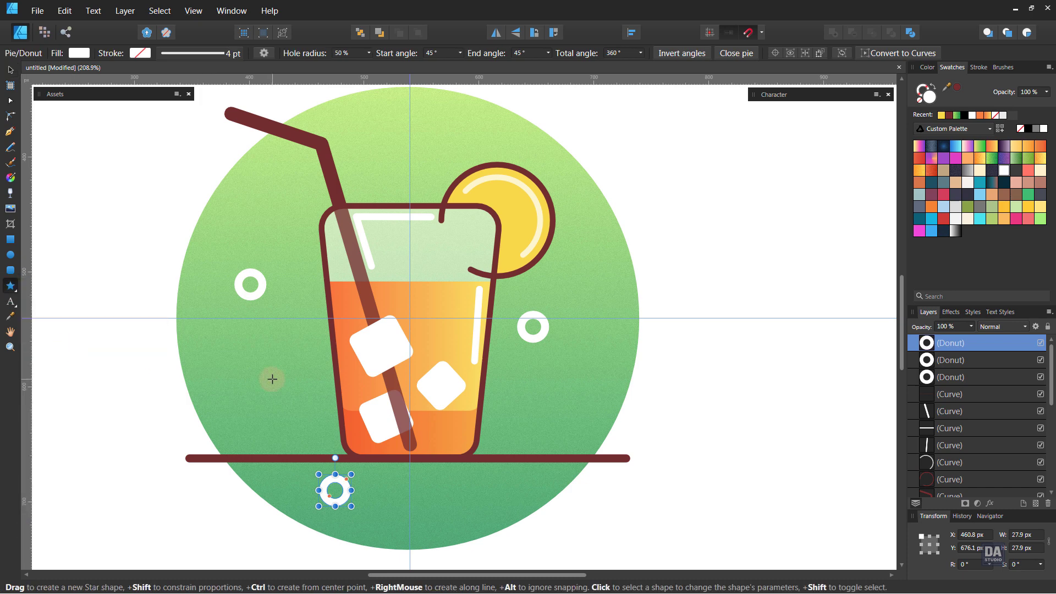
{"action": "left_click_drag", "start_coordinate": [272, 379], "coordinate": [289, 390]}
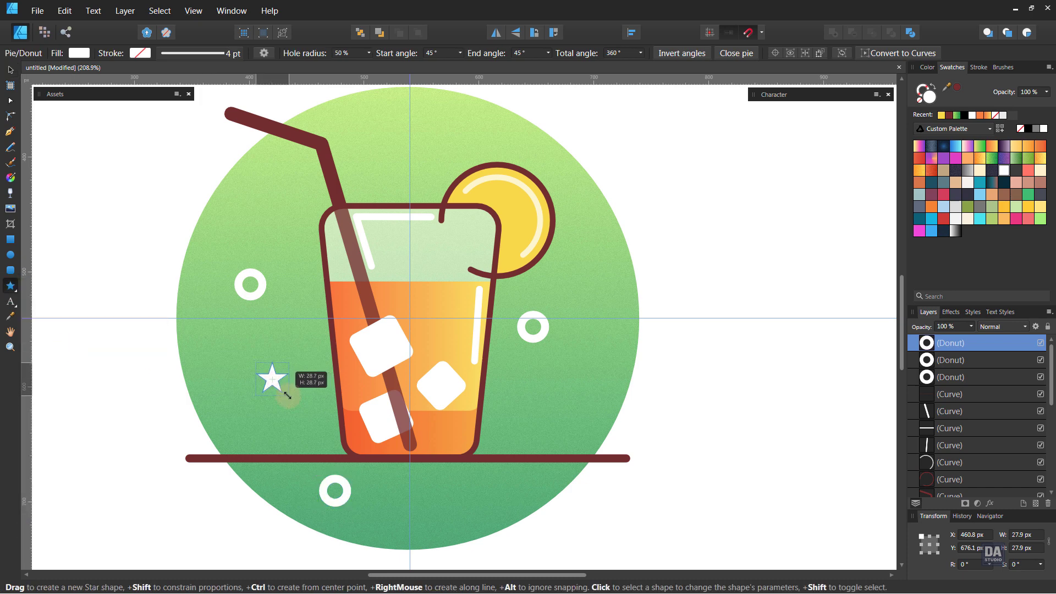
{"action": "key", "text": "v"}
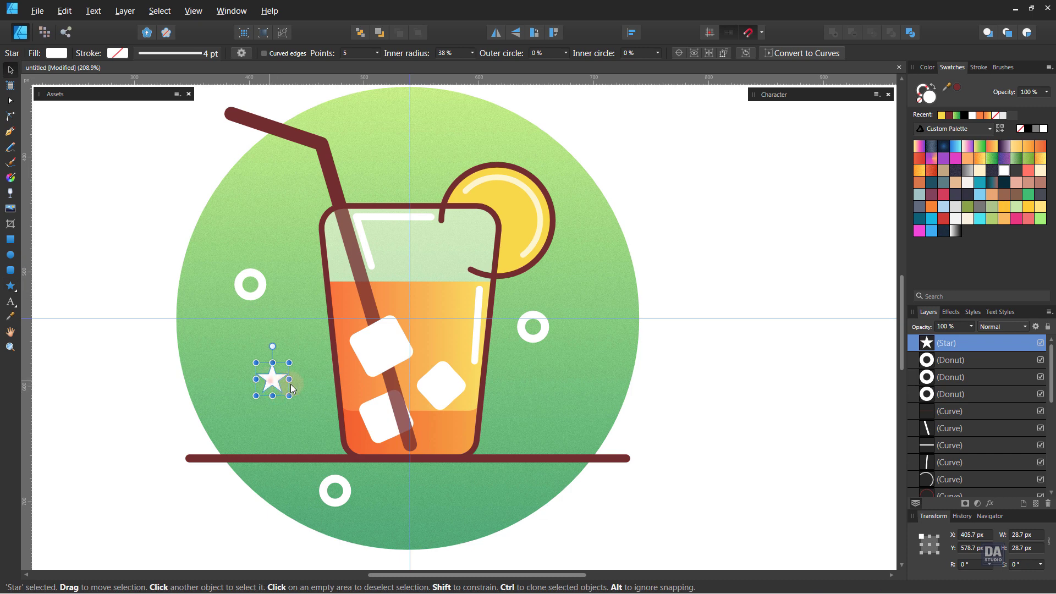
{"action": "mouse_move", "coordinate": [291, 388]}
{"action": "left_mouse_down", "text": "ctrl"}
{"action": "mouse_move", "coordinate": [543, 437]}
{"action": "mouse_move", "coordinate": [585, 290]}
{"action": "mouse_move", "coordinate": [420, 151]}
{"action": "left_mouse_up", "text": "ctrl"}
{"action": "left_click", "coordinate": [697, 228]}
{"action": "key", "text": "z"}
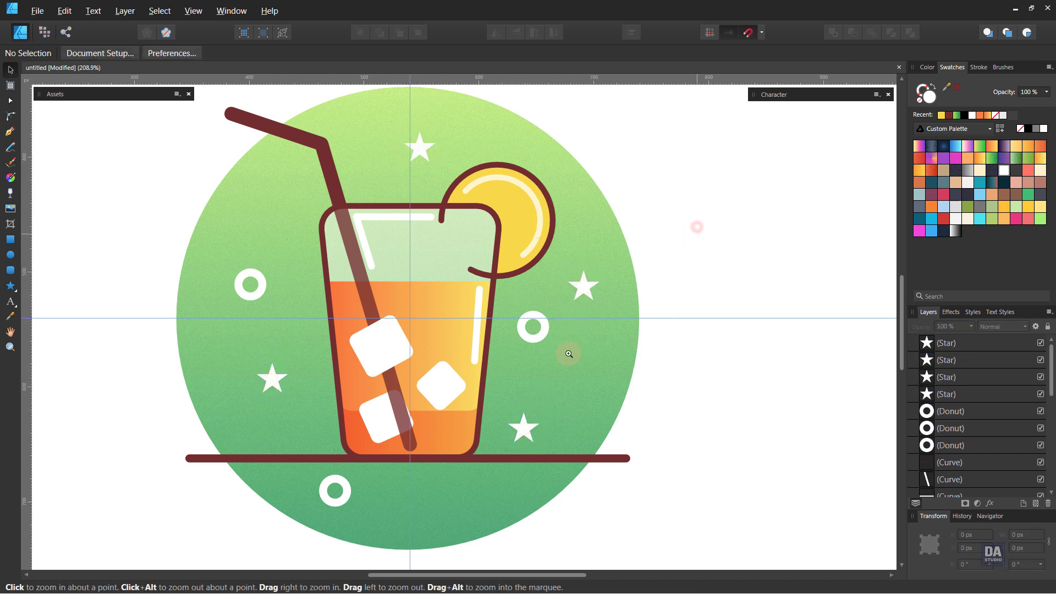
{"action": "left_click", "coordinate": [568, 354], "text": "alt"}
Step: Apply the pink-purple gradient swatch to the background circle and view the icon at actual size
{"action": "key", "text": "v"}
{"action": "left_click", "coordinate": [603, 358]}
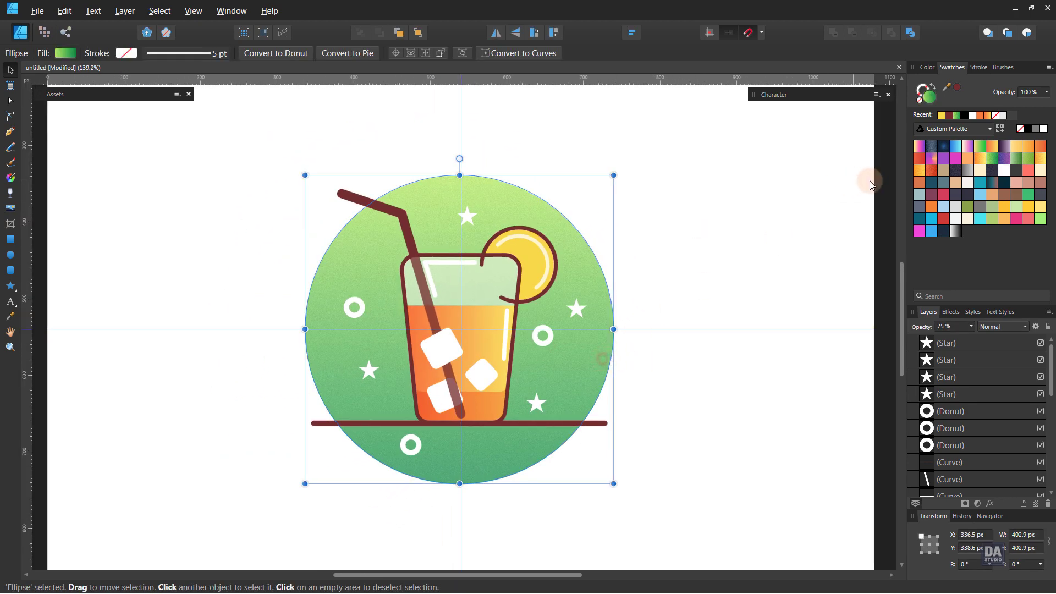
{"action": "left_click", "coordinate": [916, 147]}
{"action": "left_click", "coordinate": [766, 206]}
{"action": "key", "text": "z"}
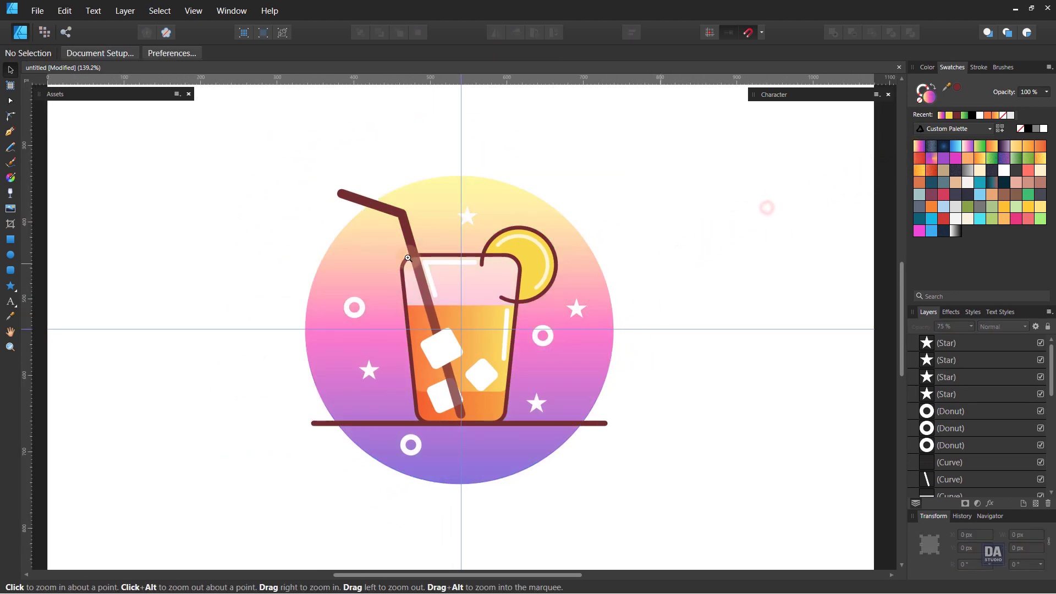
{"action": "left_click_drag", "start_coordinate": [403, 259], "coordinate": [259, 224]}
{"action": "key", "text": "h"}
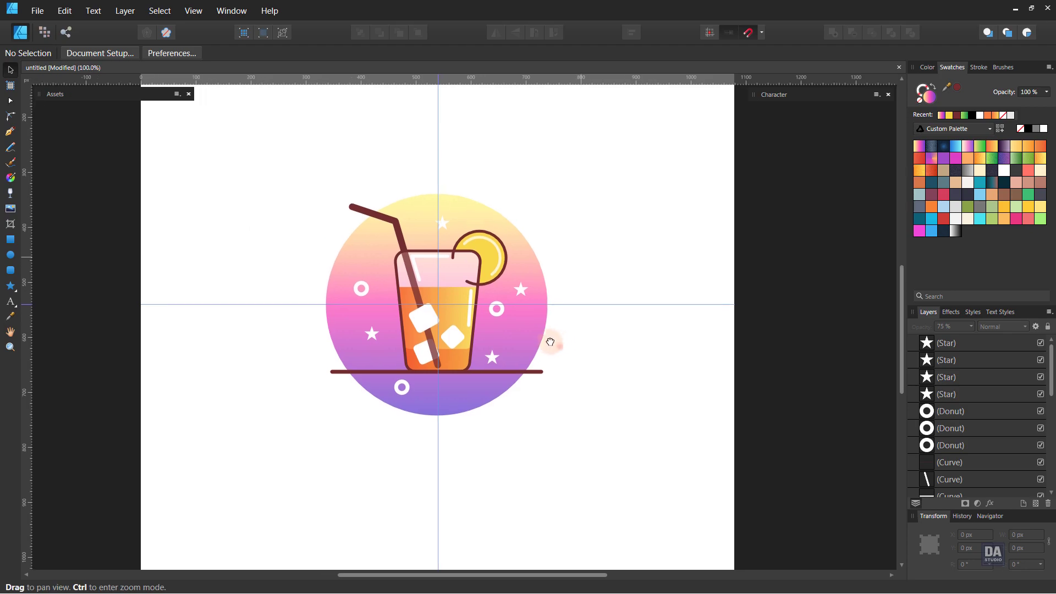